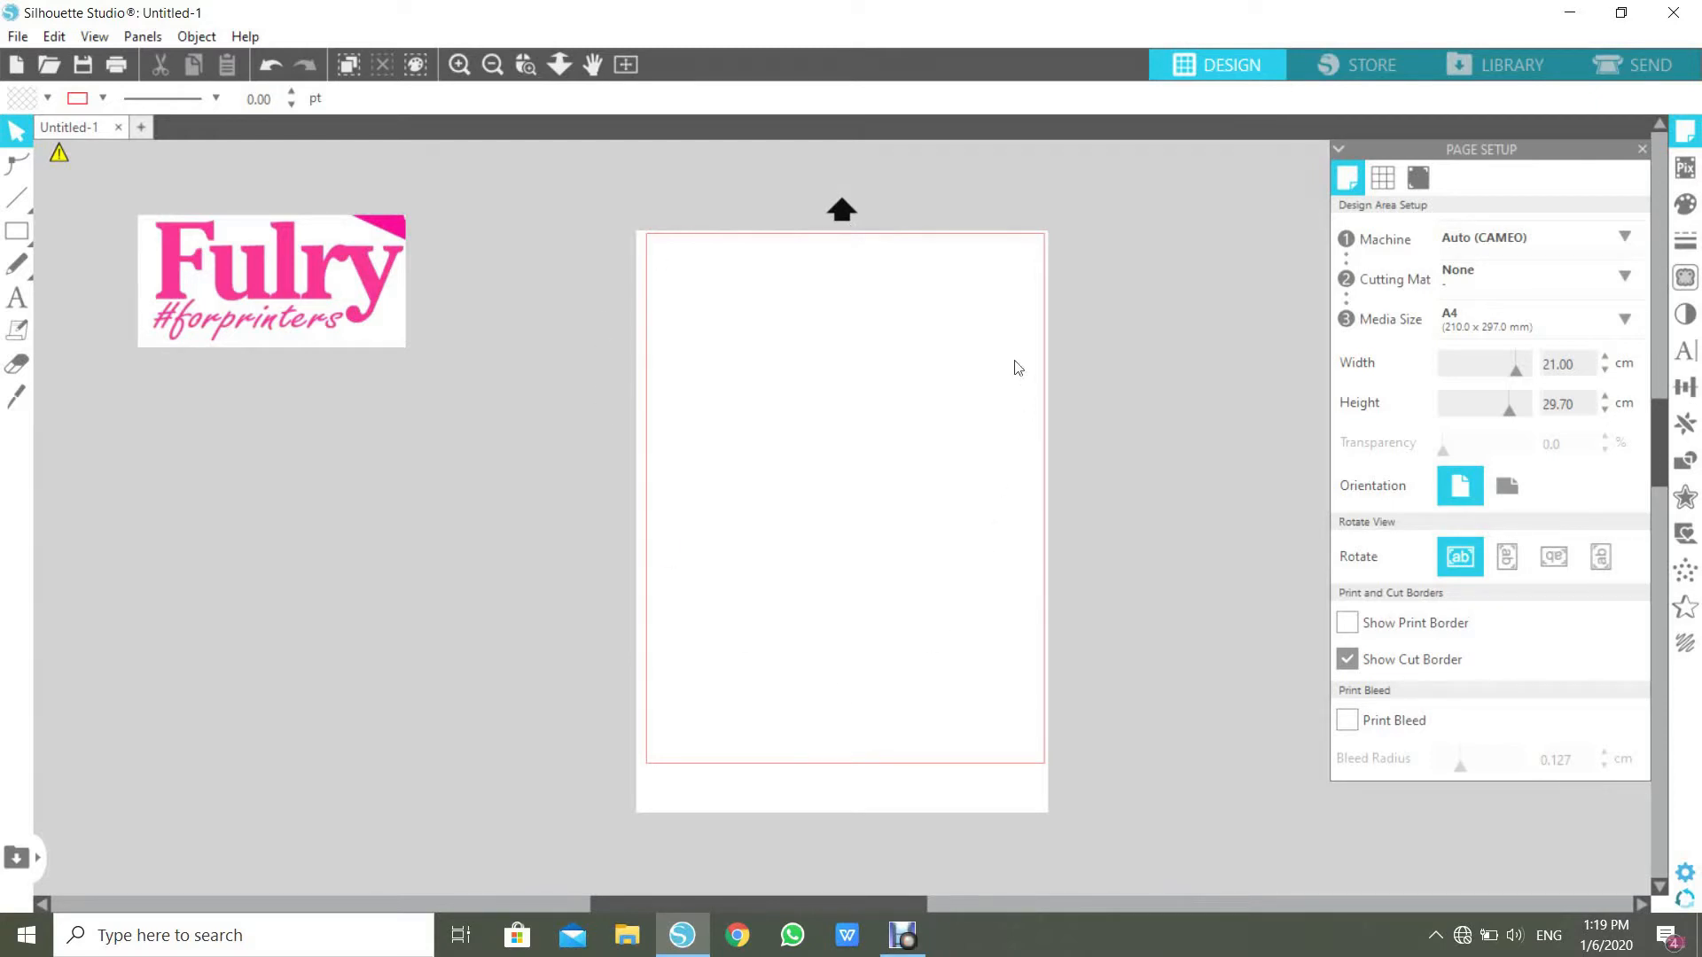
# Step: Reposition the Fulry logo image beside the page and enlarge it proportionally to about 17.3 by 8.6 cm
pyautogui.moveTo(296, 290); pyautogui.dragTo(334, 342)
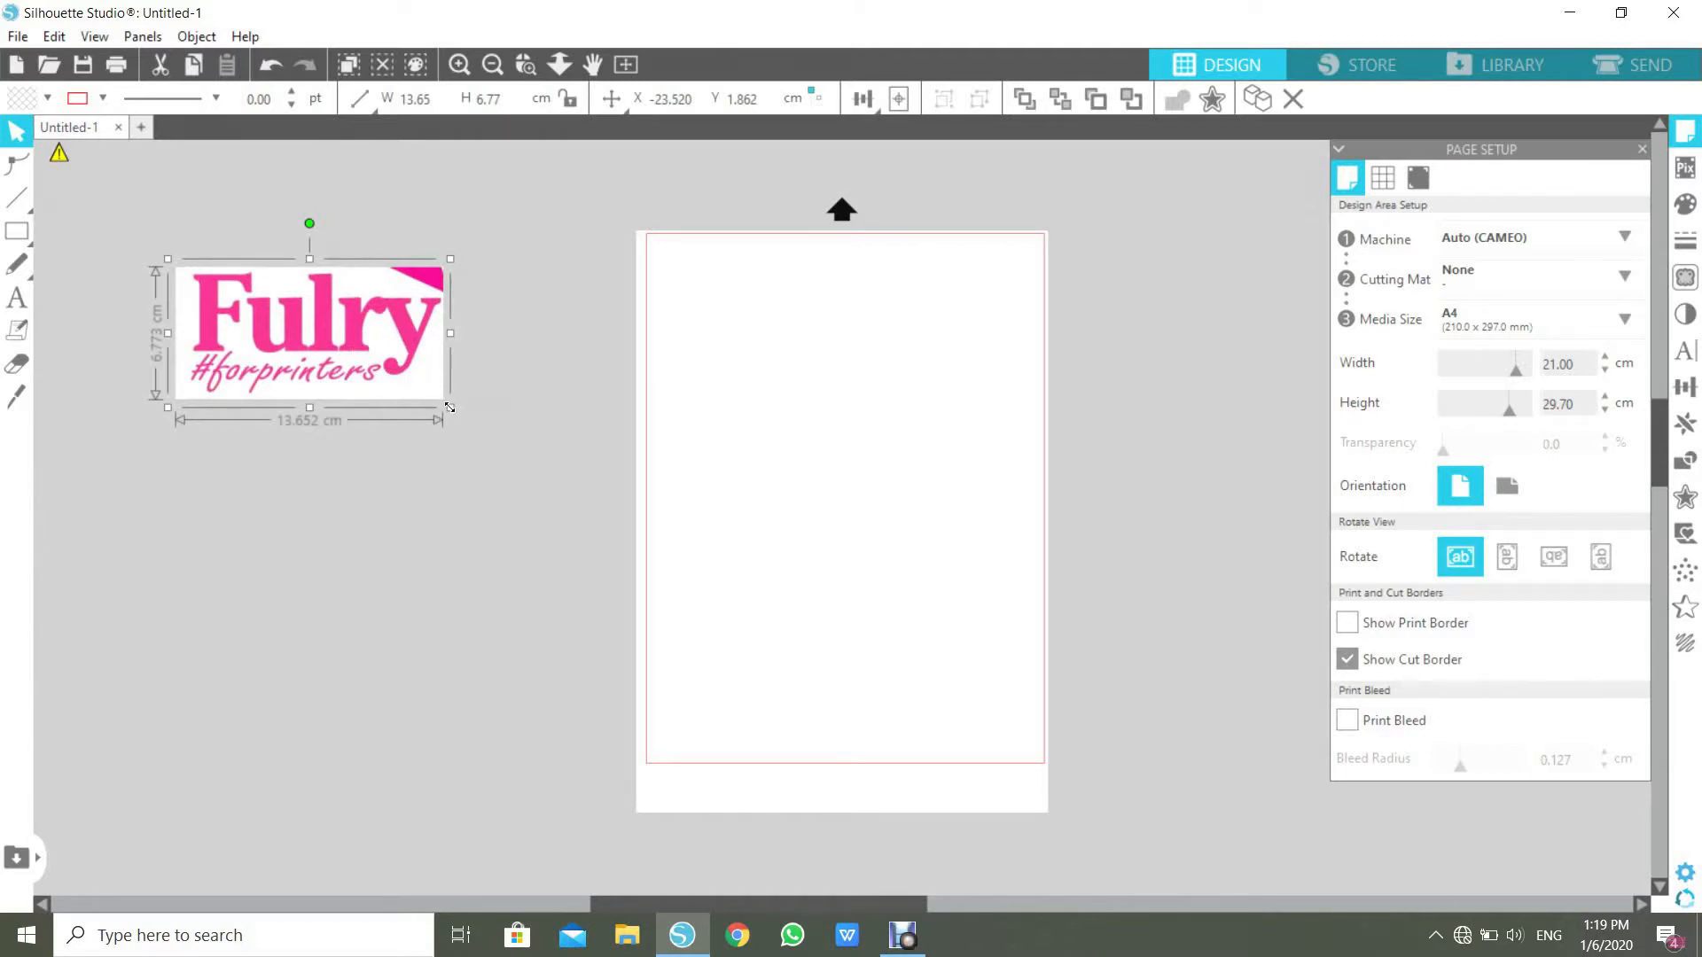
pyautogui.moveTo(449, 410); pyautogui.dragTo(523, 447)
pyautogui.moveTo(457, 379); pyautogui.dragTo(447, 349)
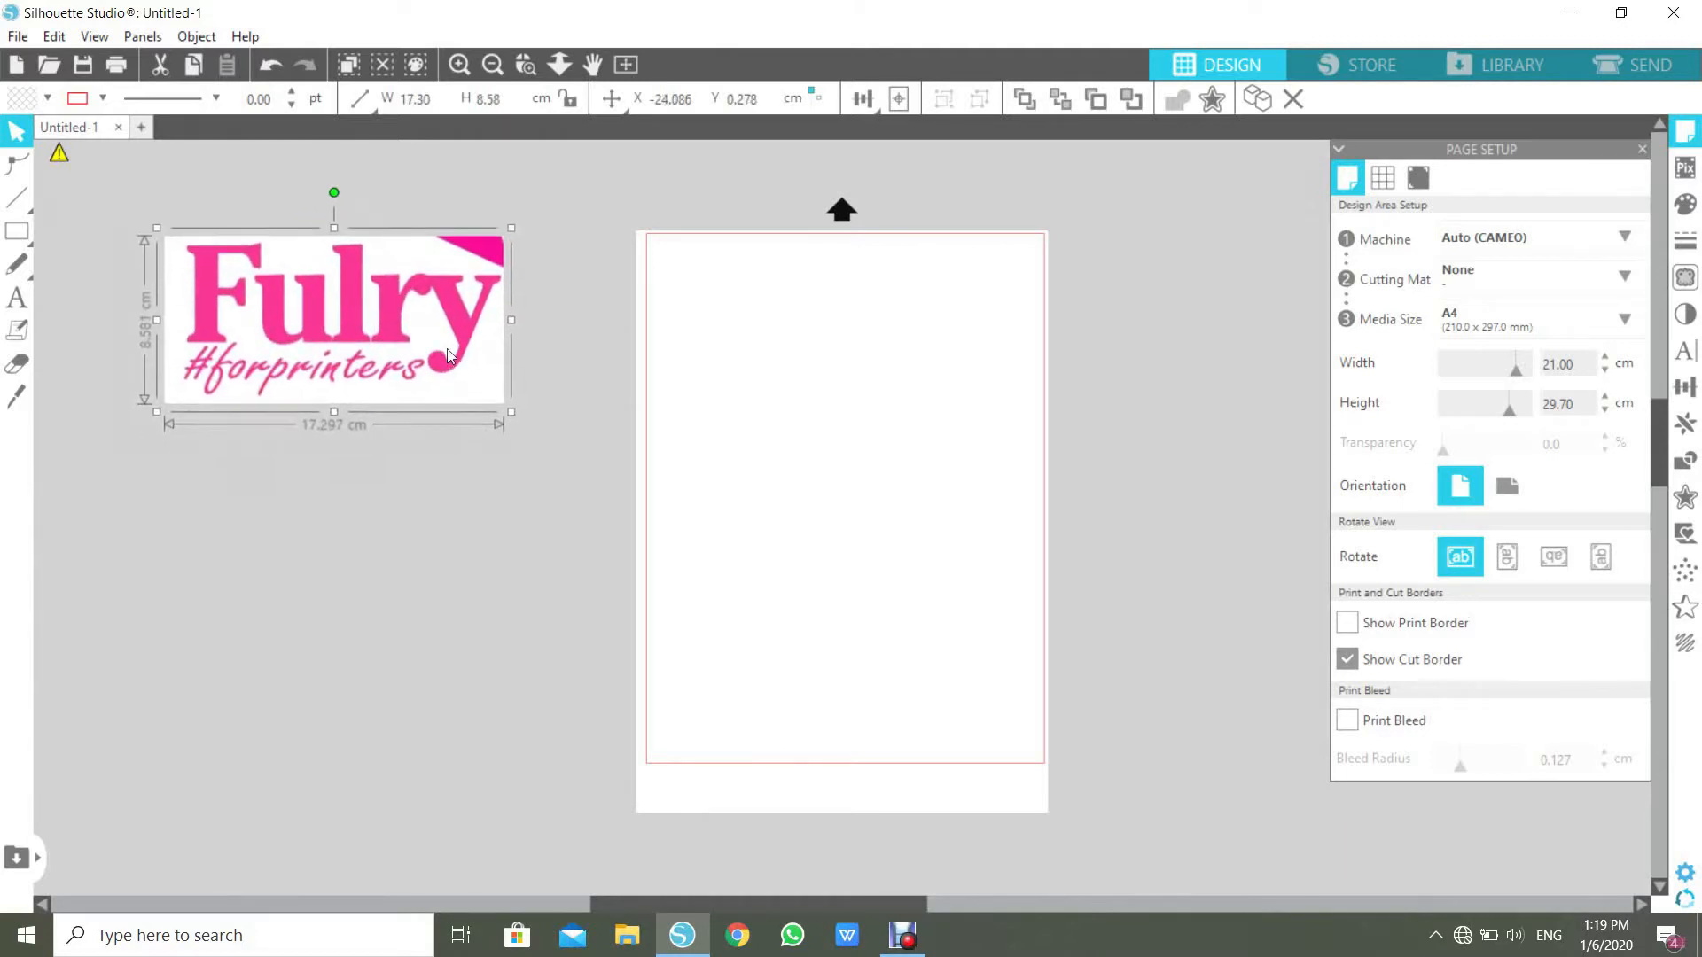
pyautogui.click(532, 254)
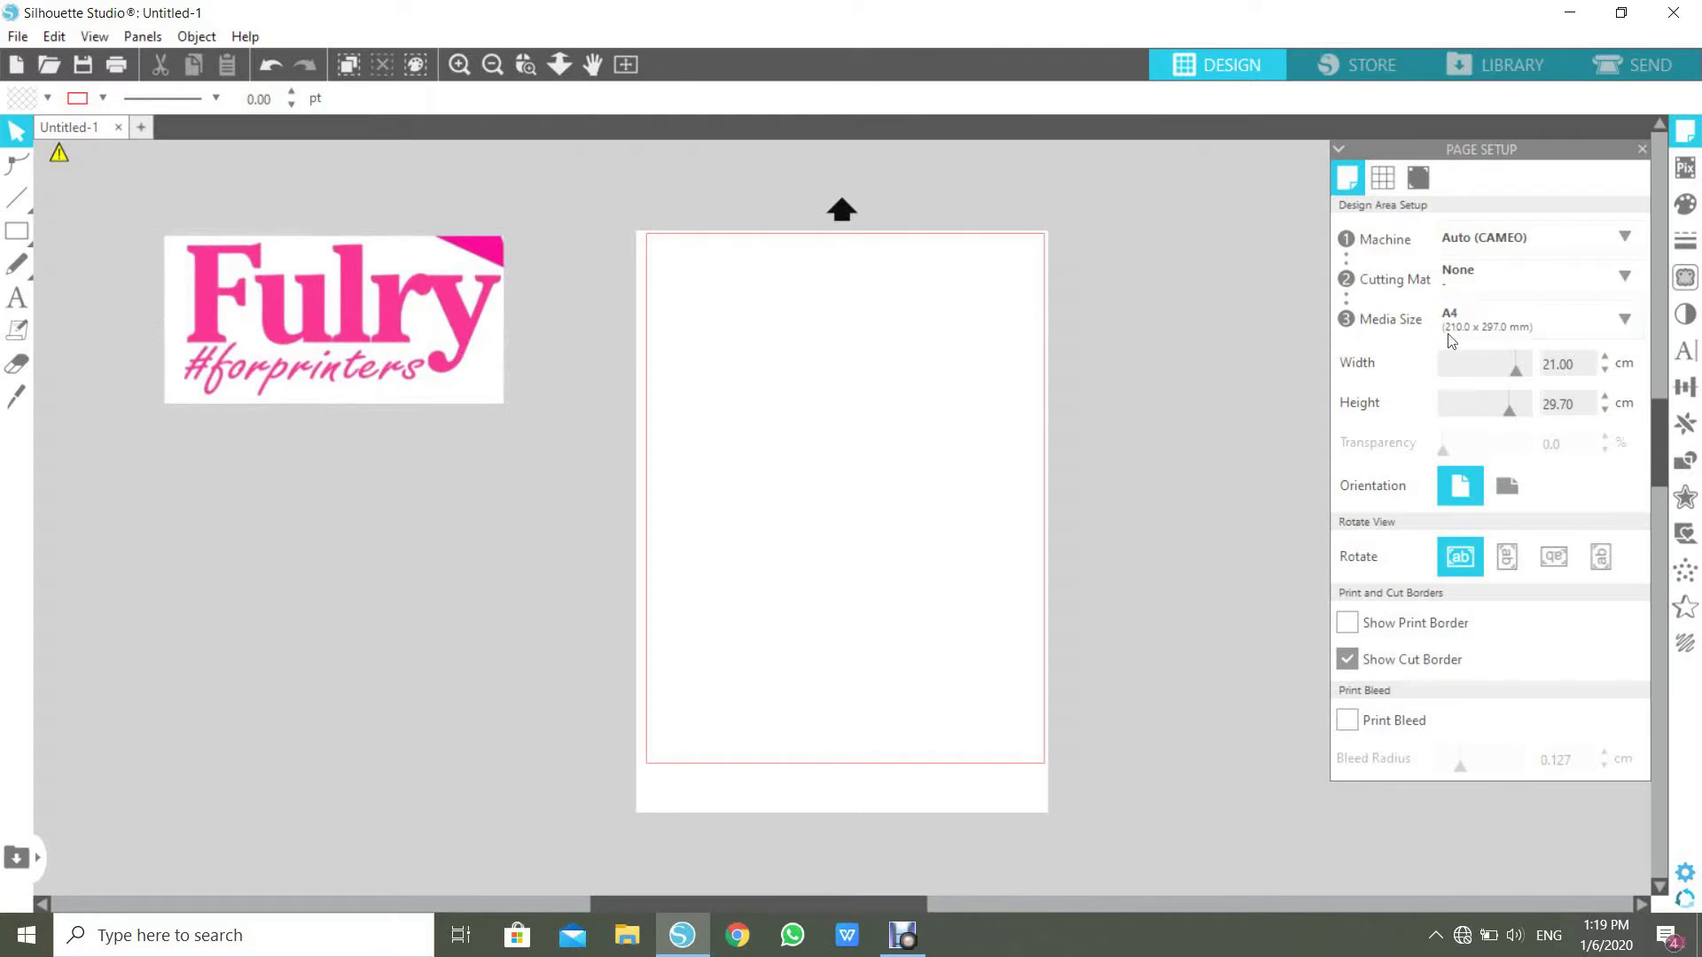
# Step: Try the A3 and Custom media sizes for the page and return the media size to A4
pyautogui.click(1540, 316)
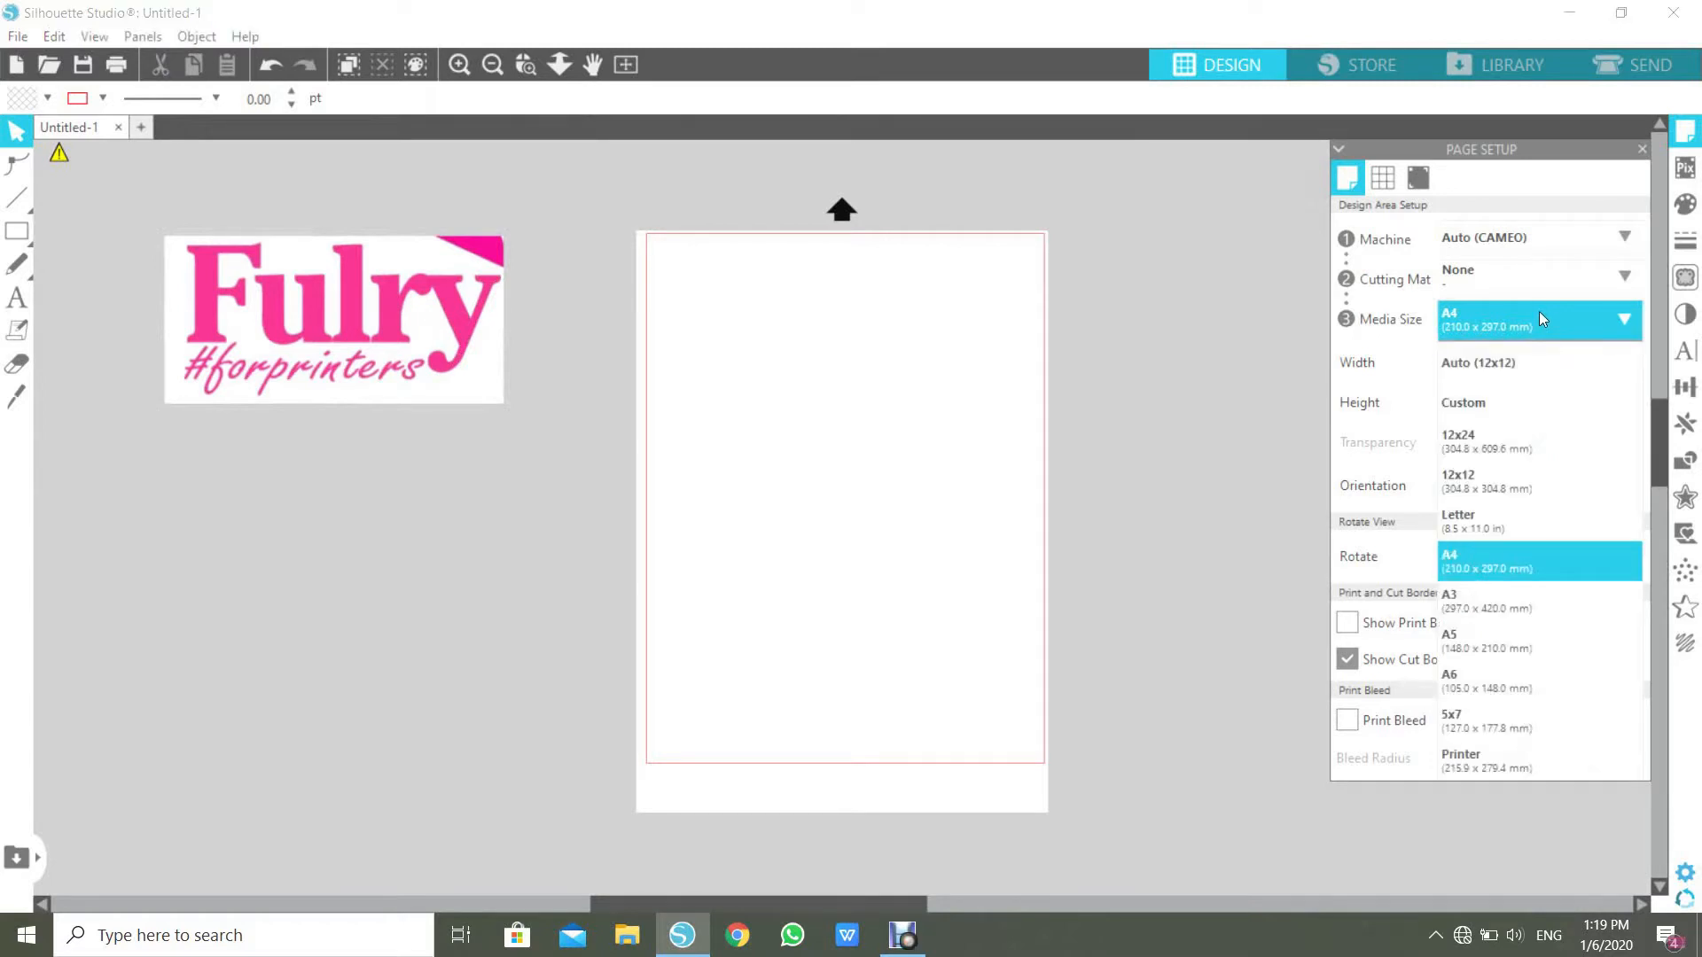
pyautogui.click(1495, 561)
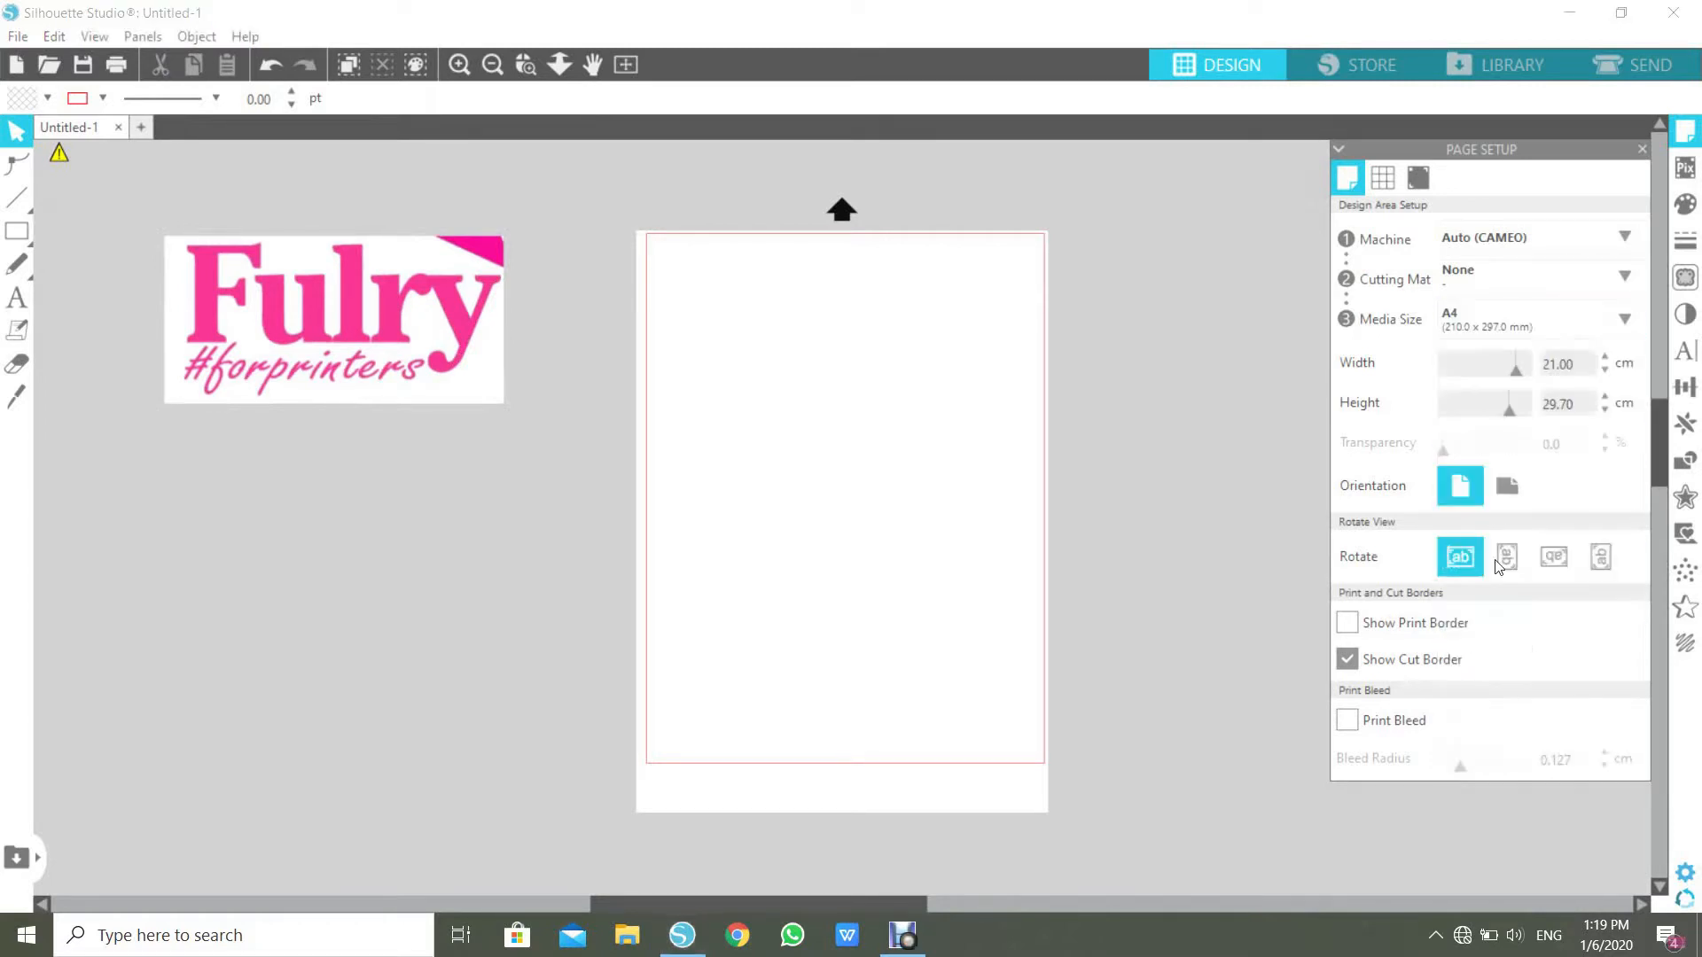
pyautogui.click(1498, 310)
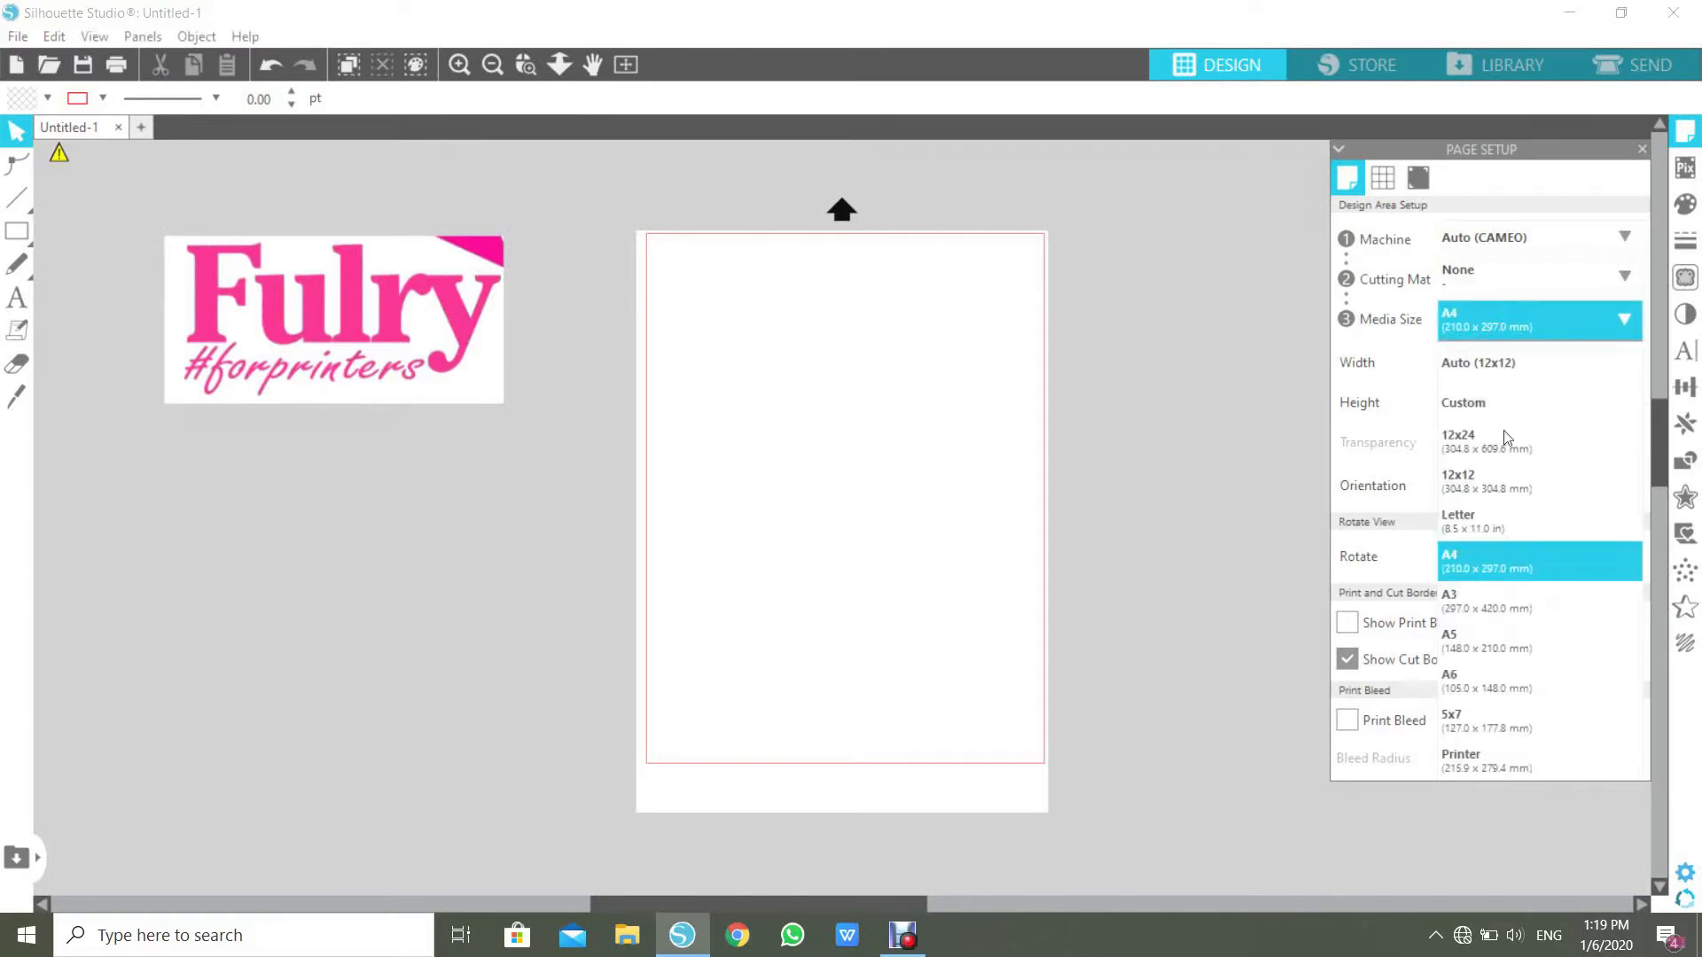
pyautogui.click(1475, 606)
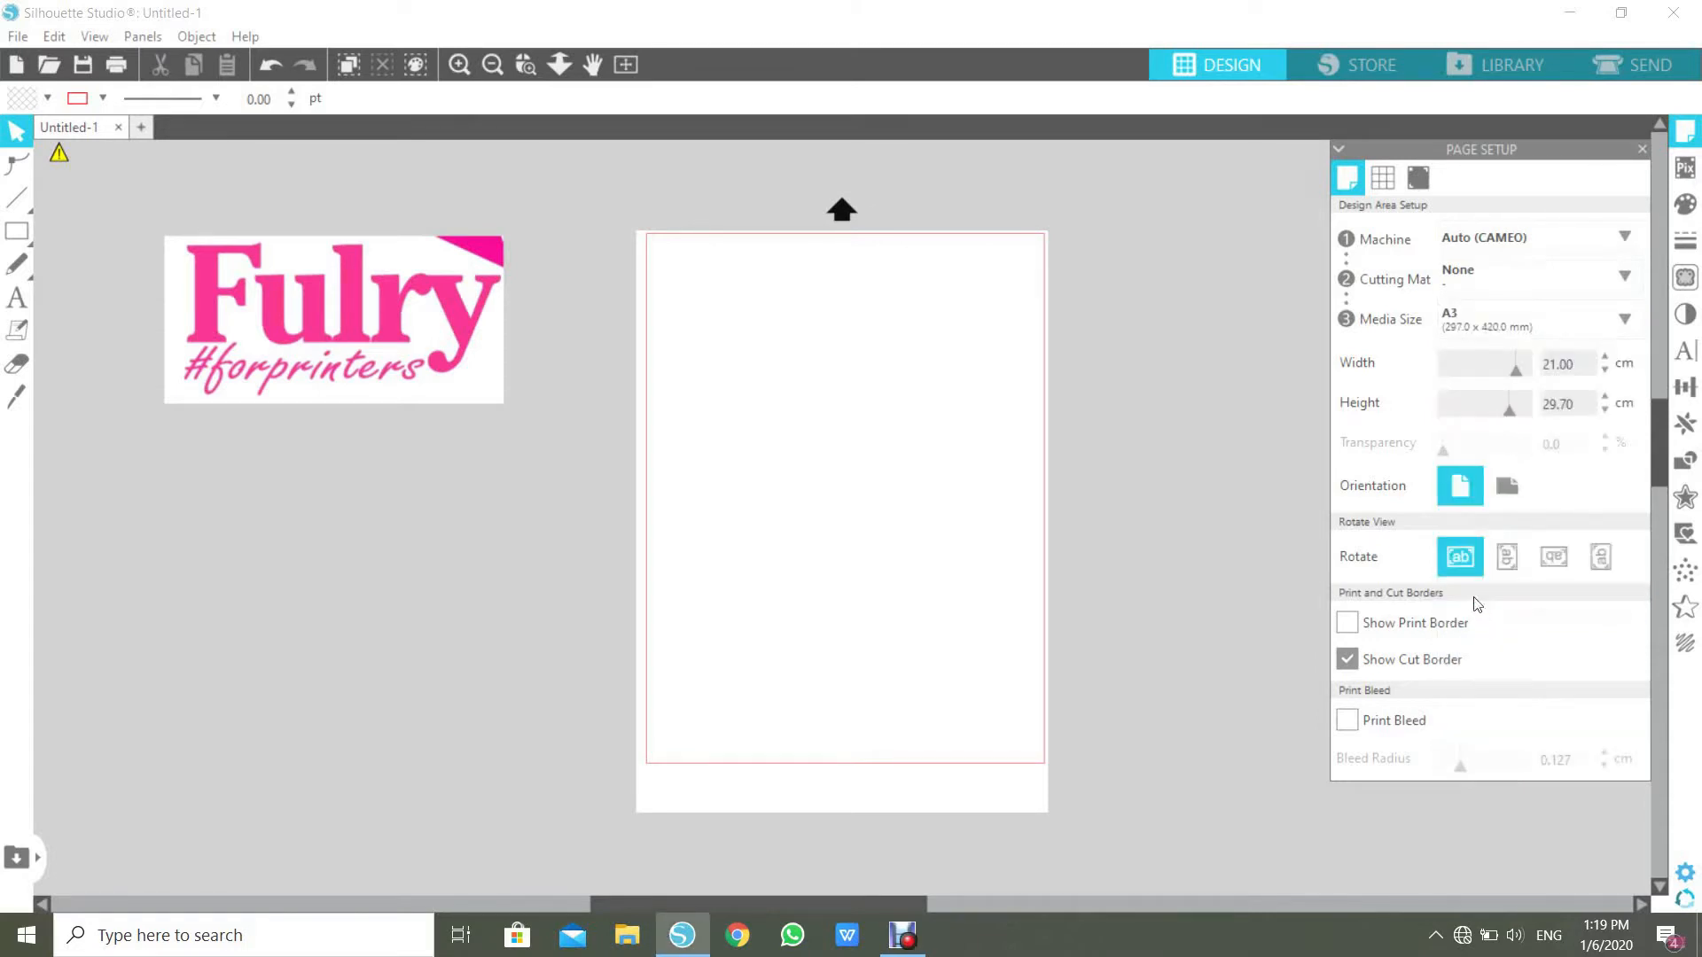
pyautogui.click(1484, 318)
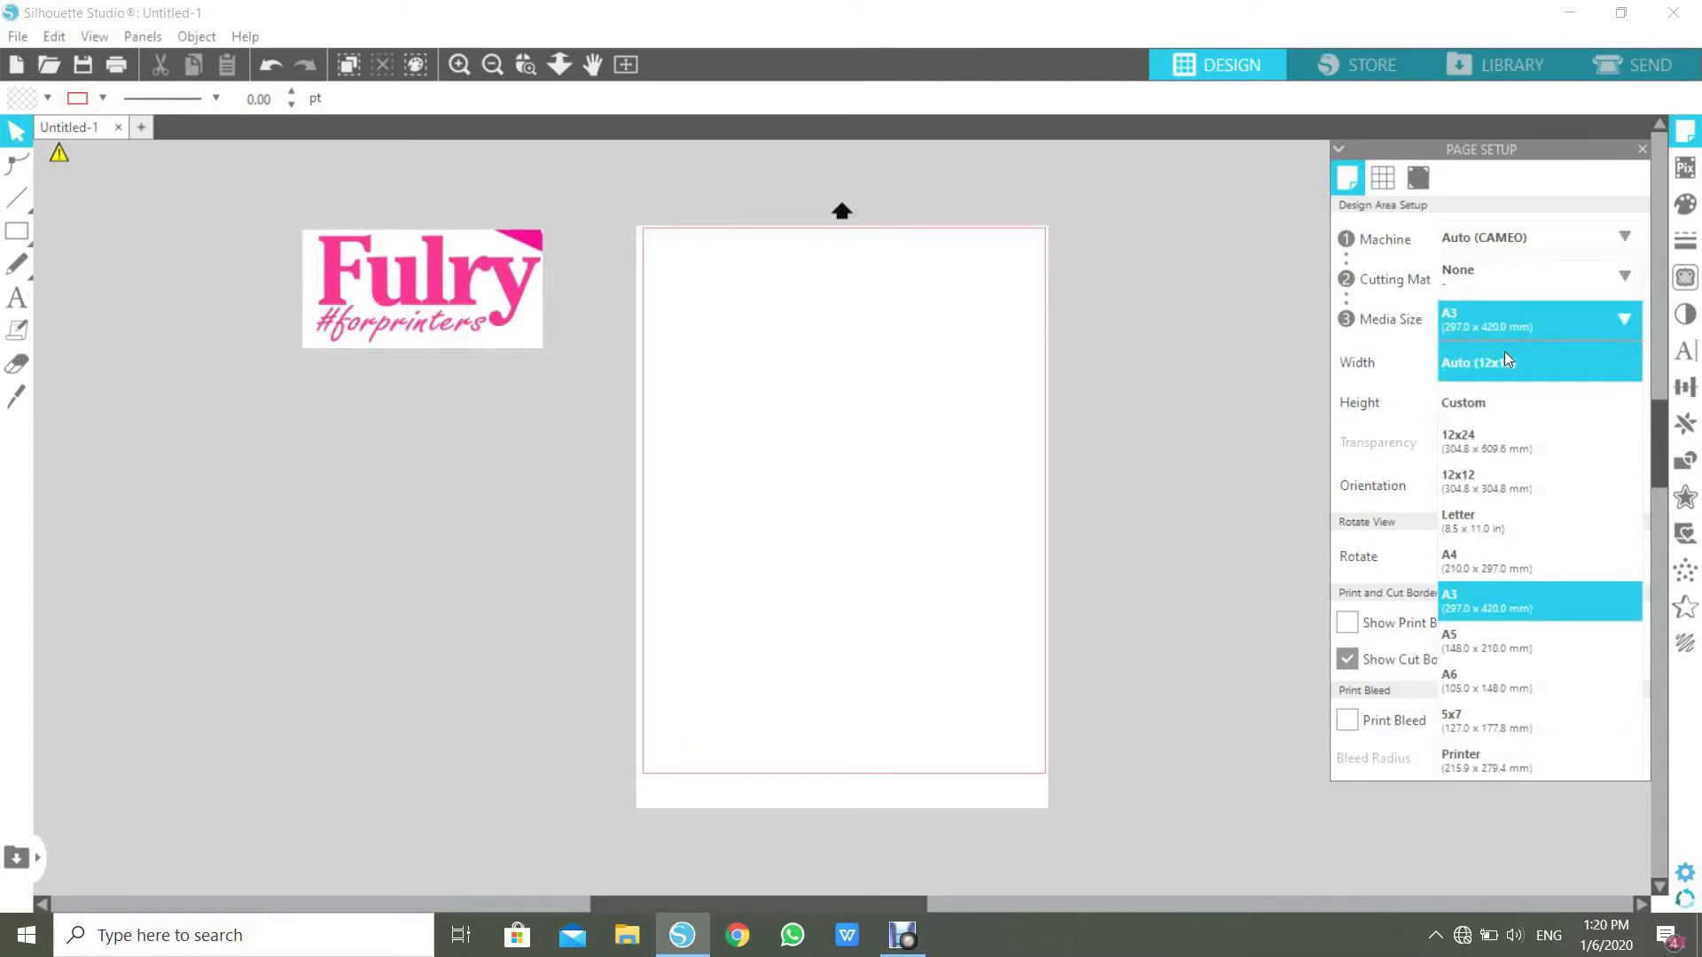
pyautogui.click(1503, 322)
pyautogui.click(1503, 321)
pyautogui.click(1460, 405)
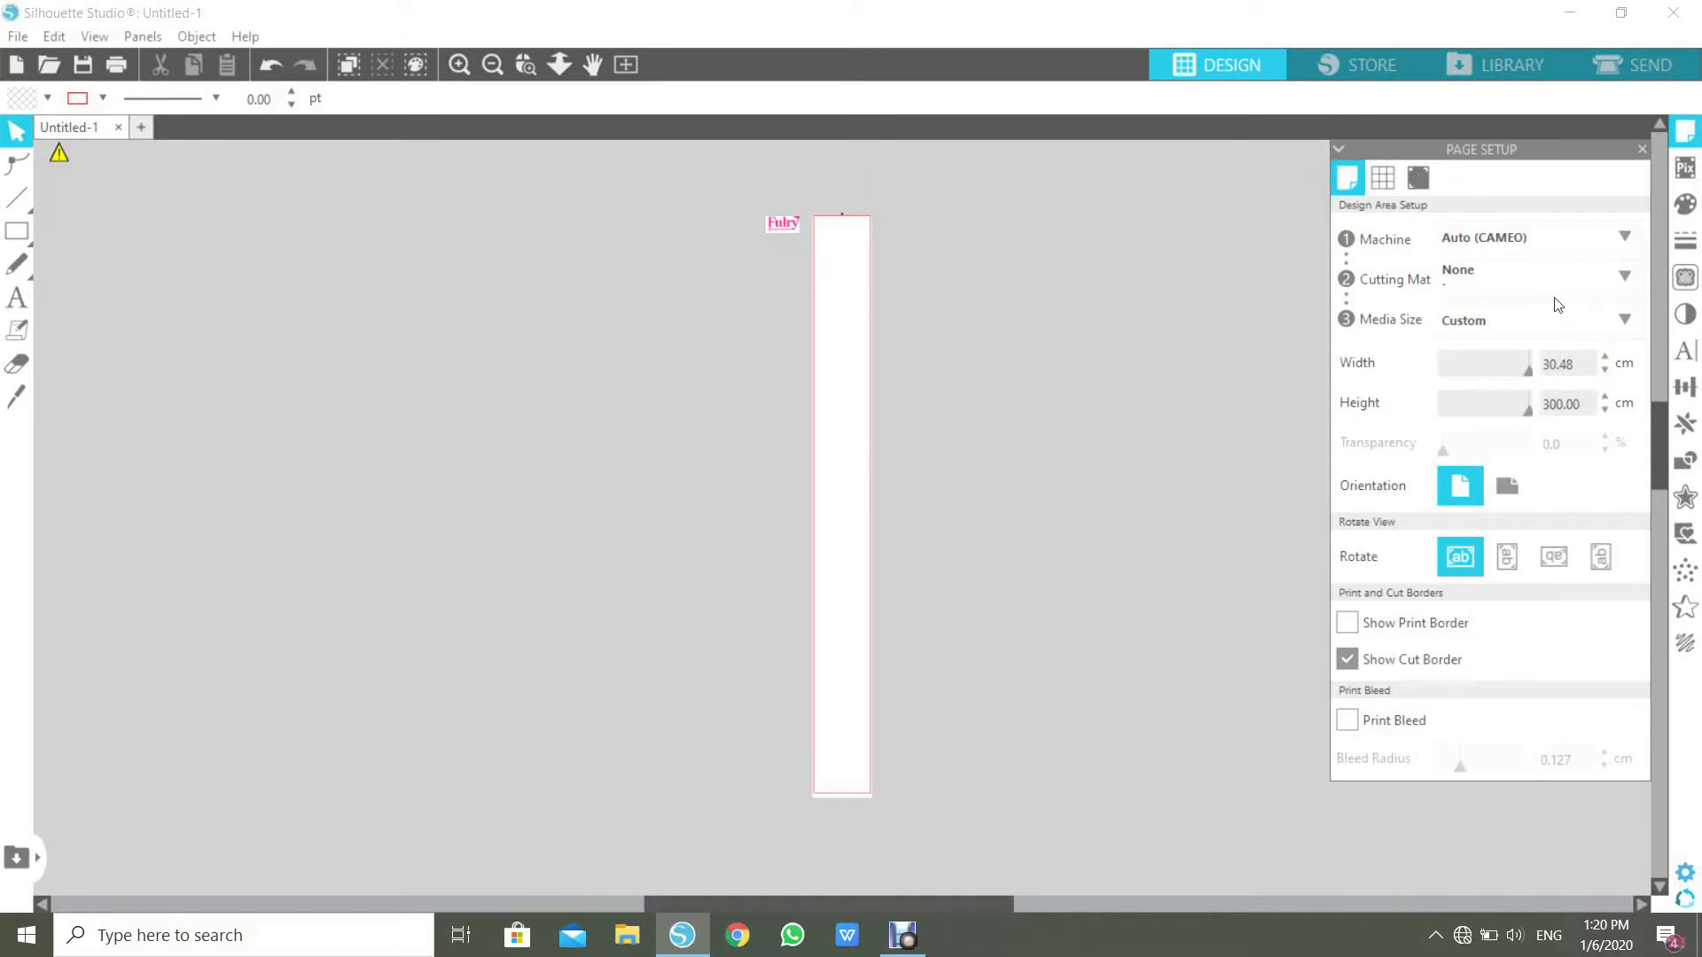
pyautogui.click(1533, 321)
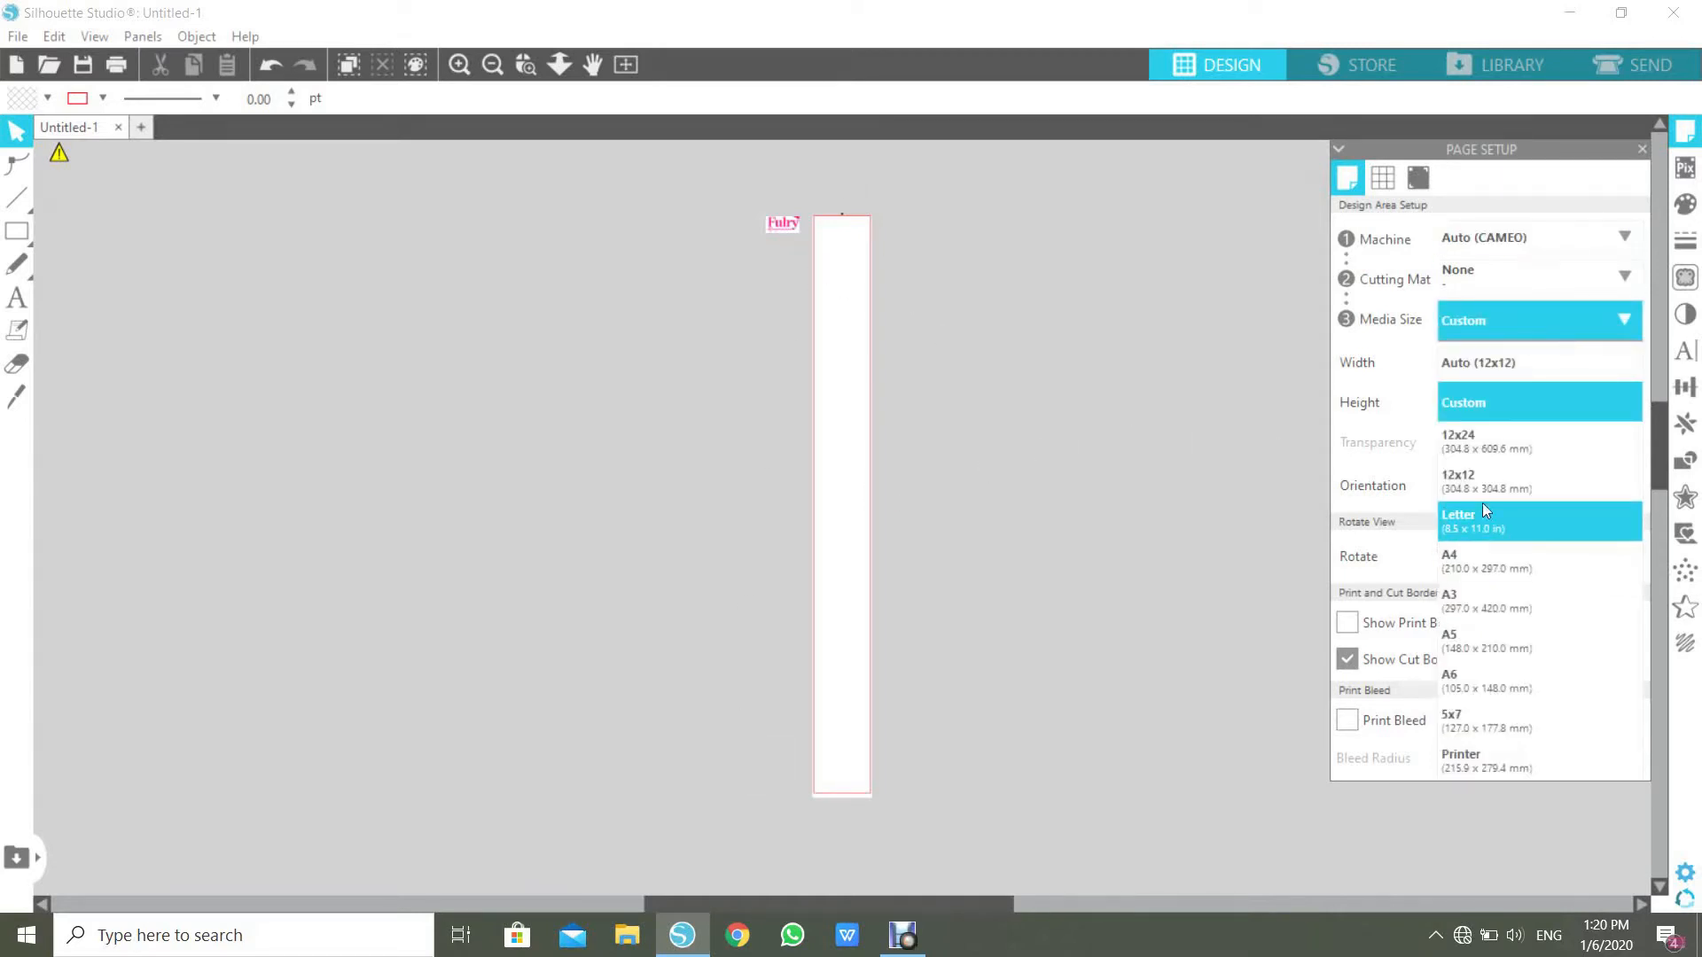
pyautogui.click(1480, 559)
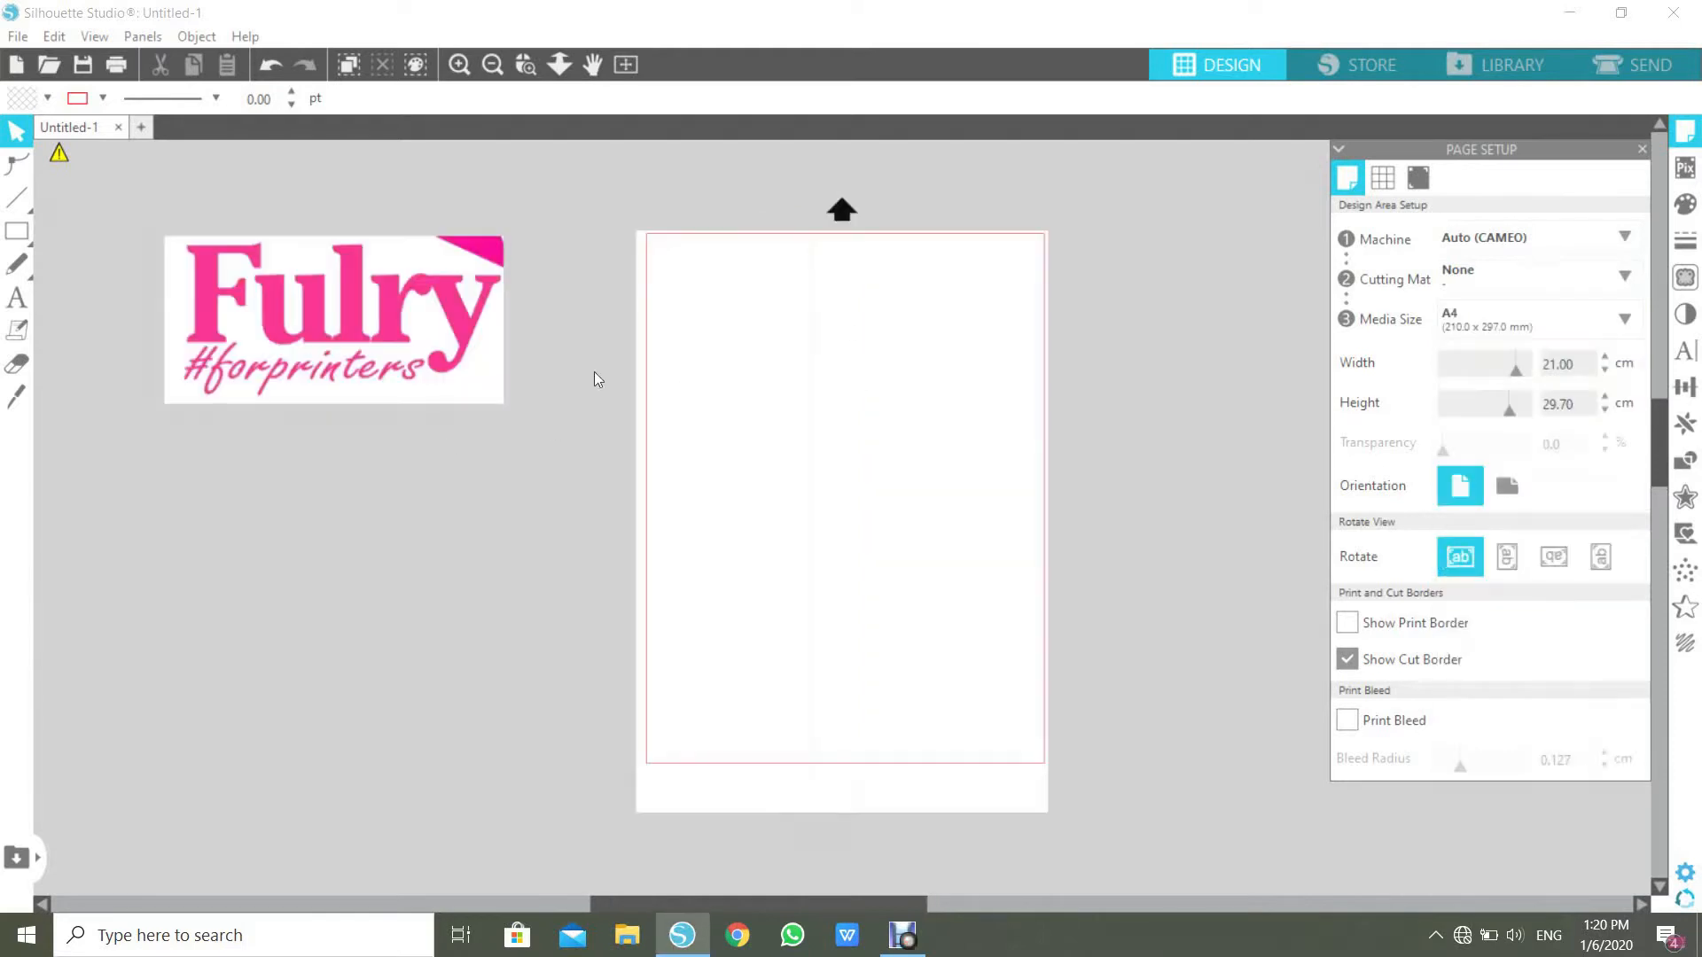
# Step: Move the logo slightly down and mark a trace area of about 21.3 by 11.1 cm around the whole image
pyautogui.moveTo(479, 384); pyautogui.dragTo(445, 431)
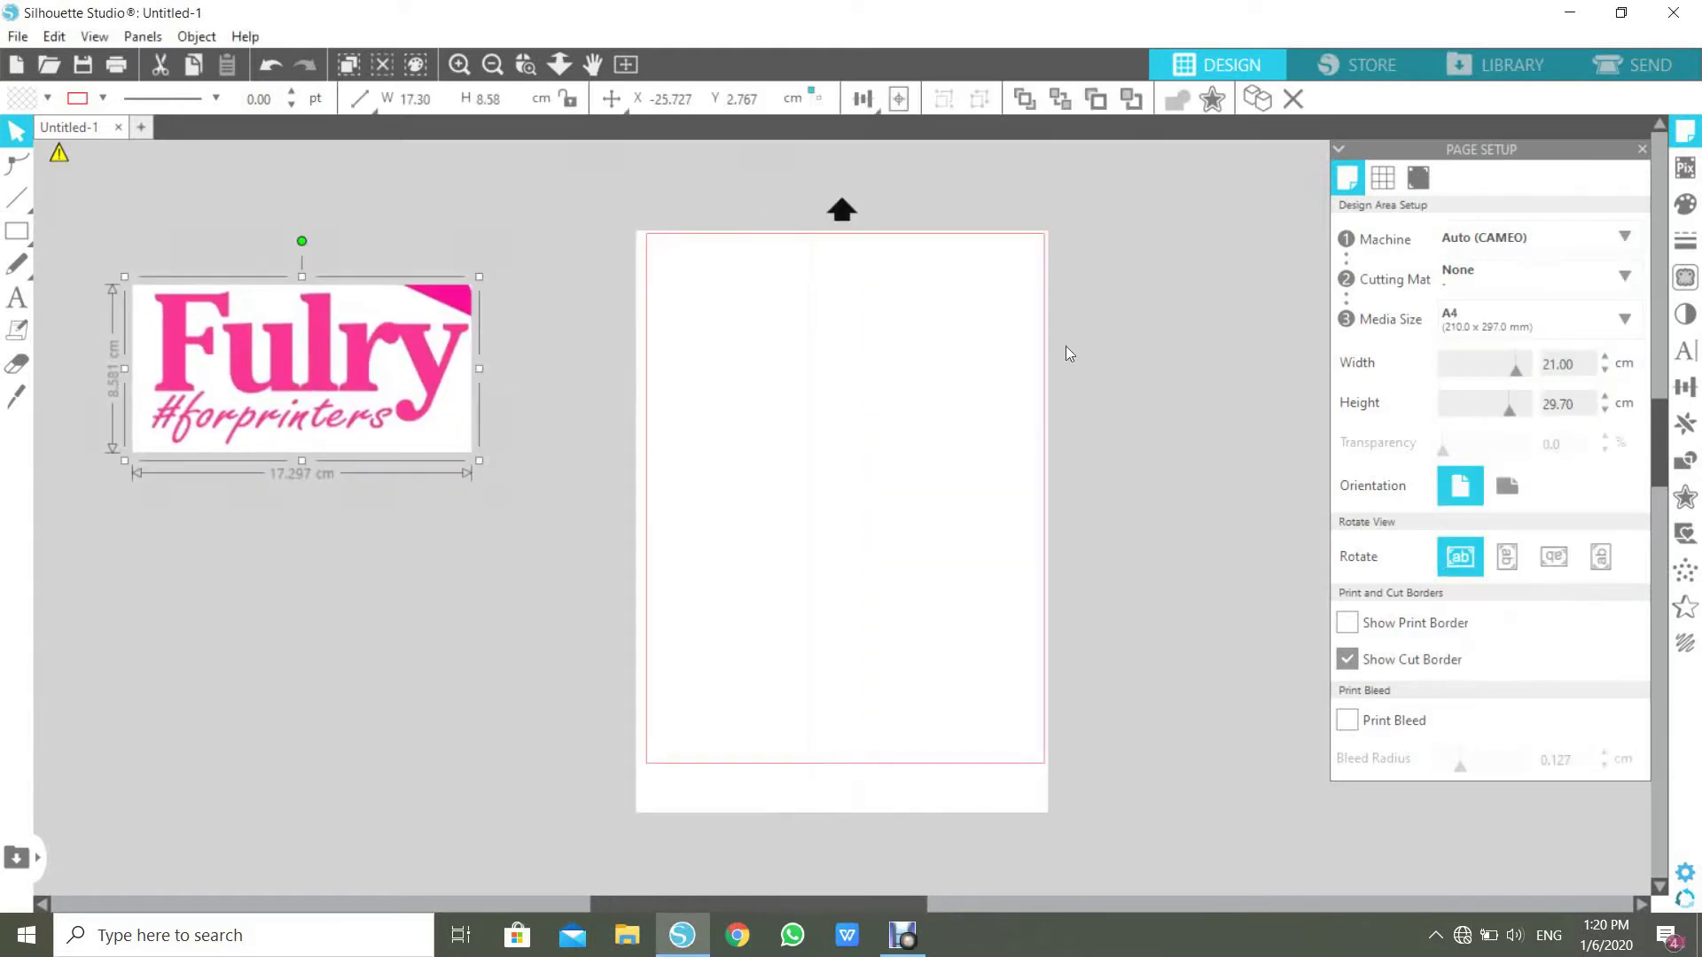
pyautogui.click(1684, 277)
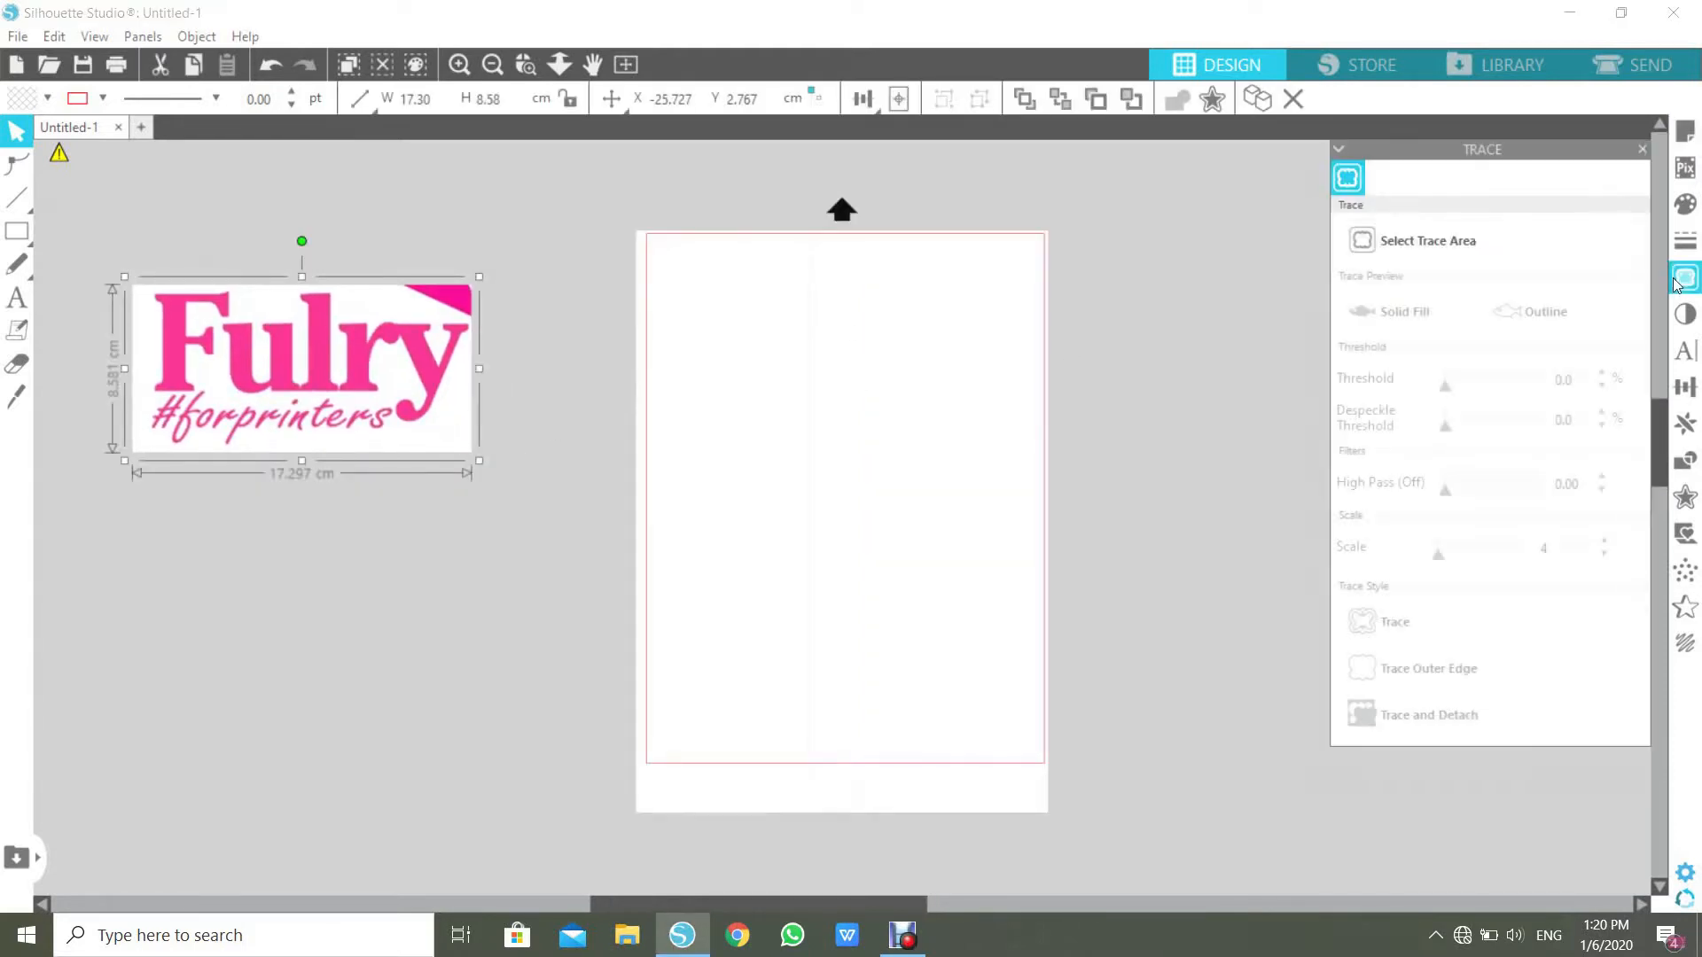
pyautogui.click(1430, 232)
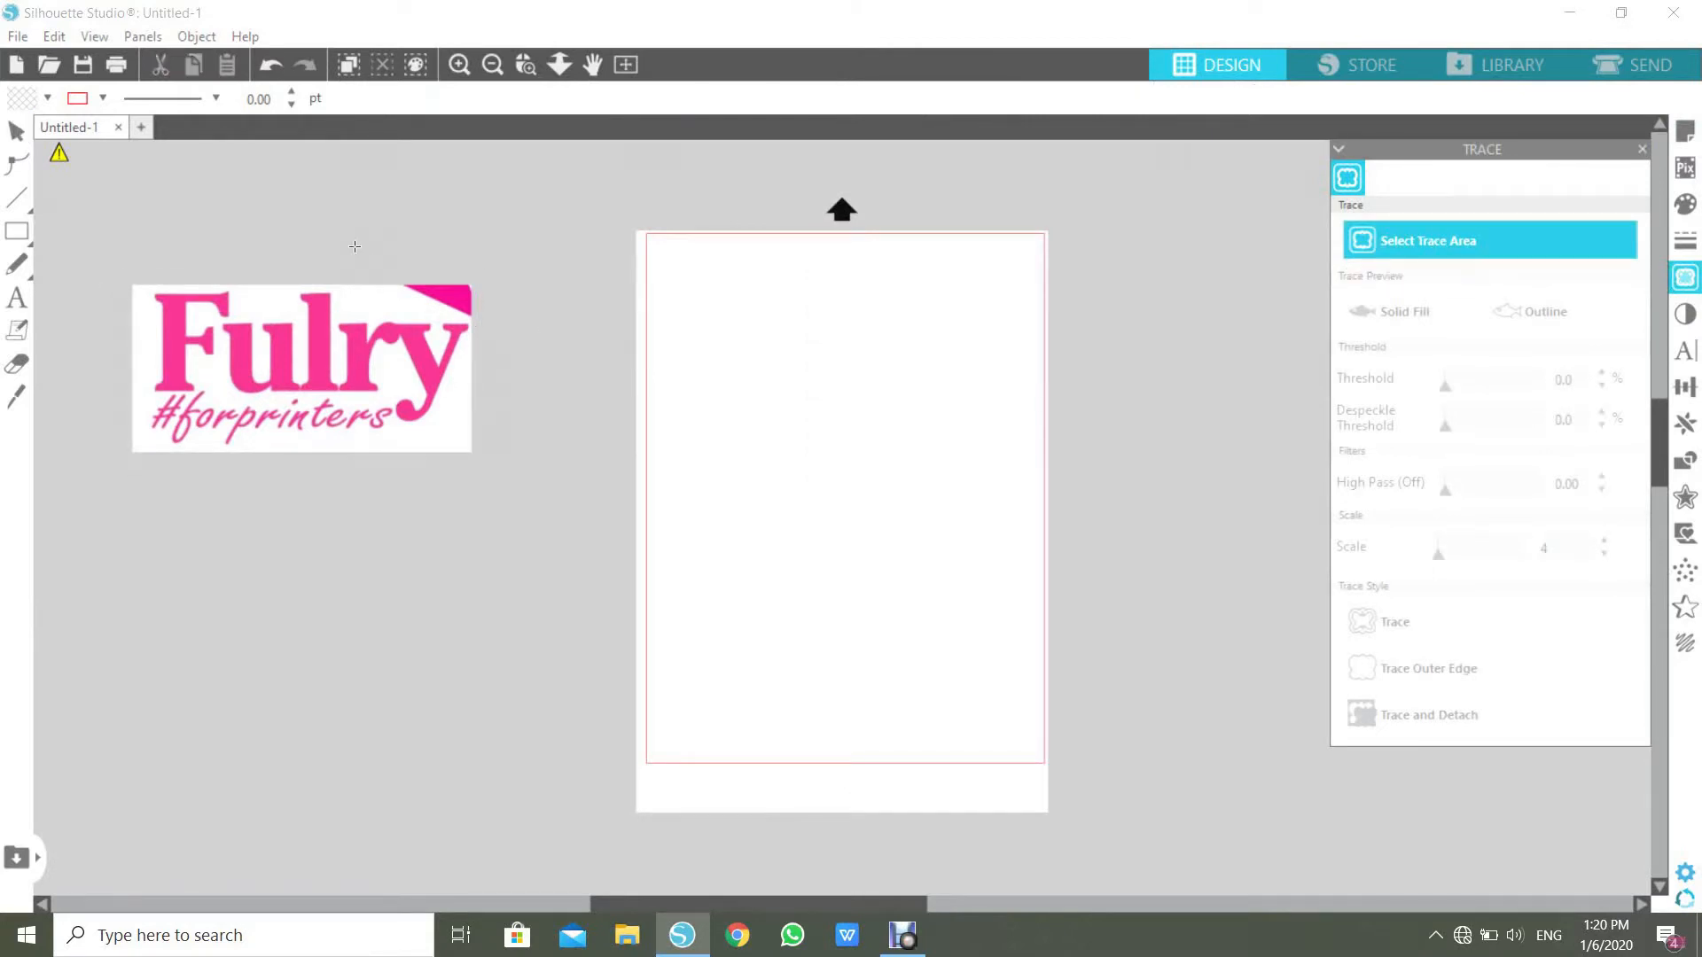
pyautogui.moveTo(98, 264); pyautogui.dragTo(514, 482)
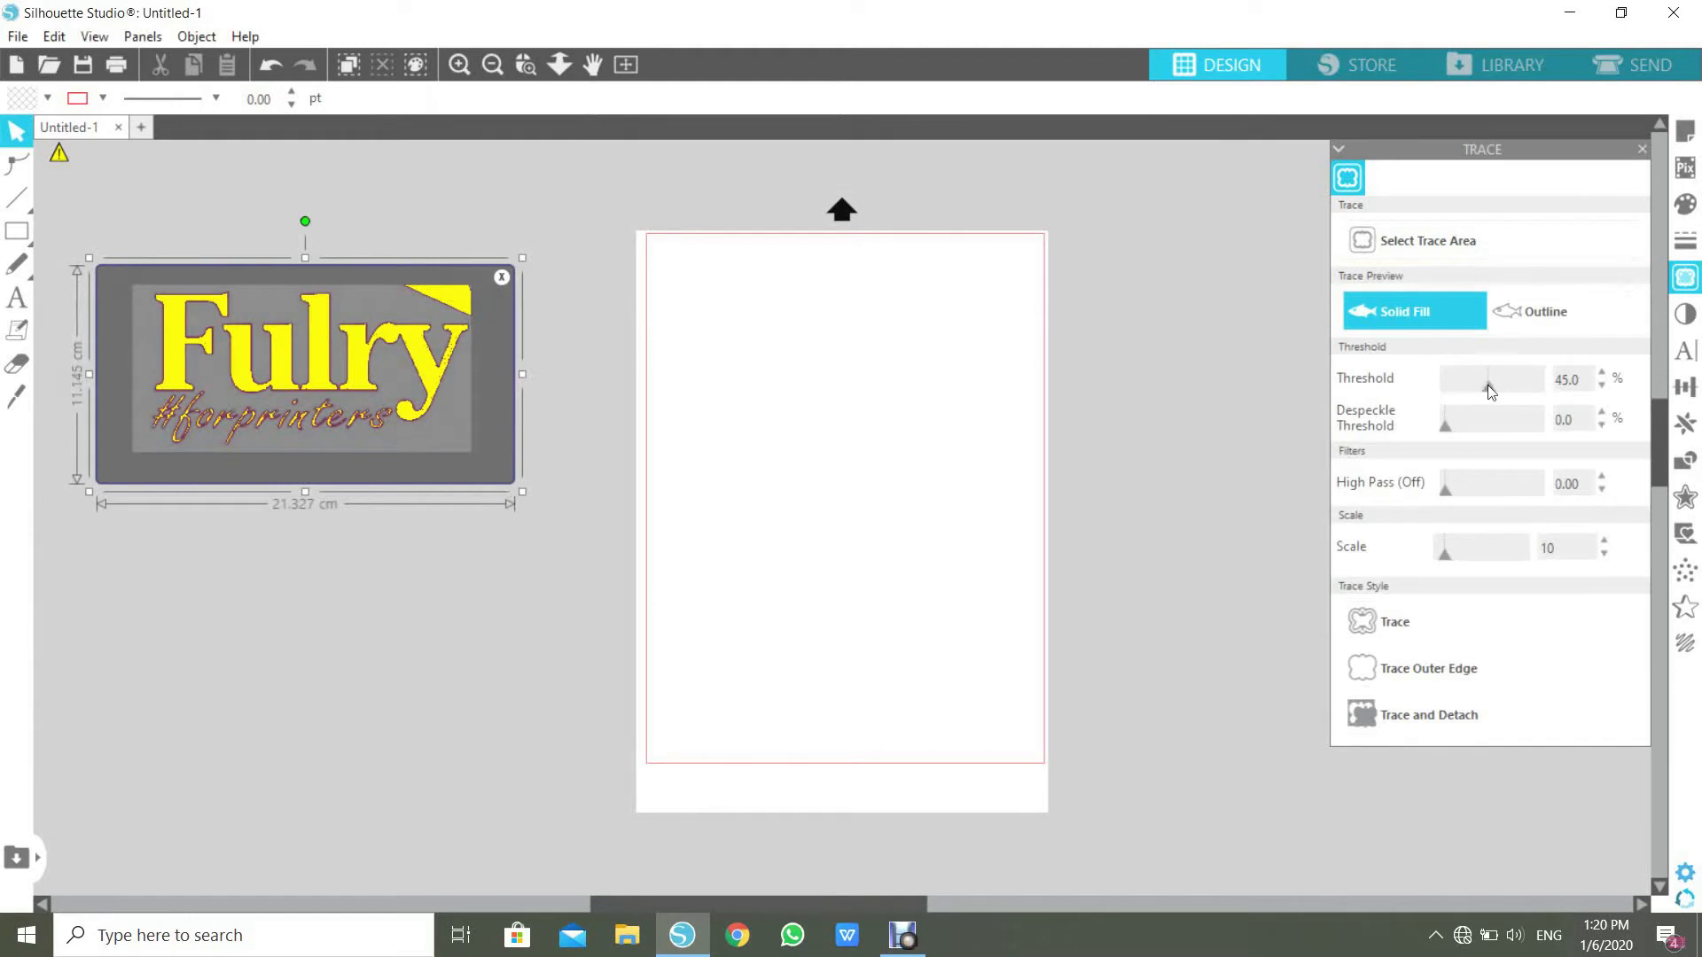
# Step: Set the trace threshold to 85% and trace the logo with the standard Trace style
pyautogui.moveTo(1489, 395)
pyautogui.mouseDown()
pyautogui.moveTo(1522, 398)
pyautogui.moveTo(1498, 399)
pyautogui.mouseUp()
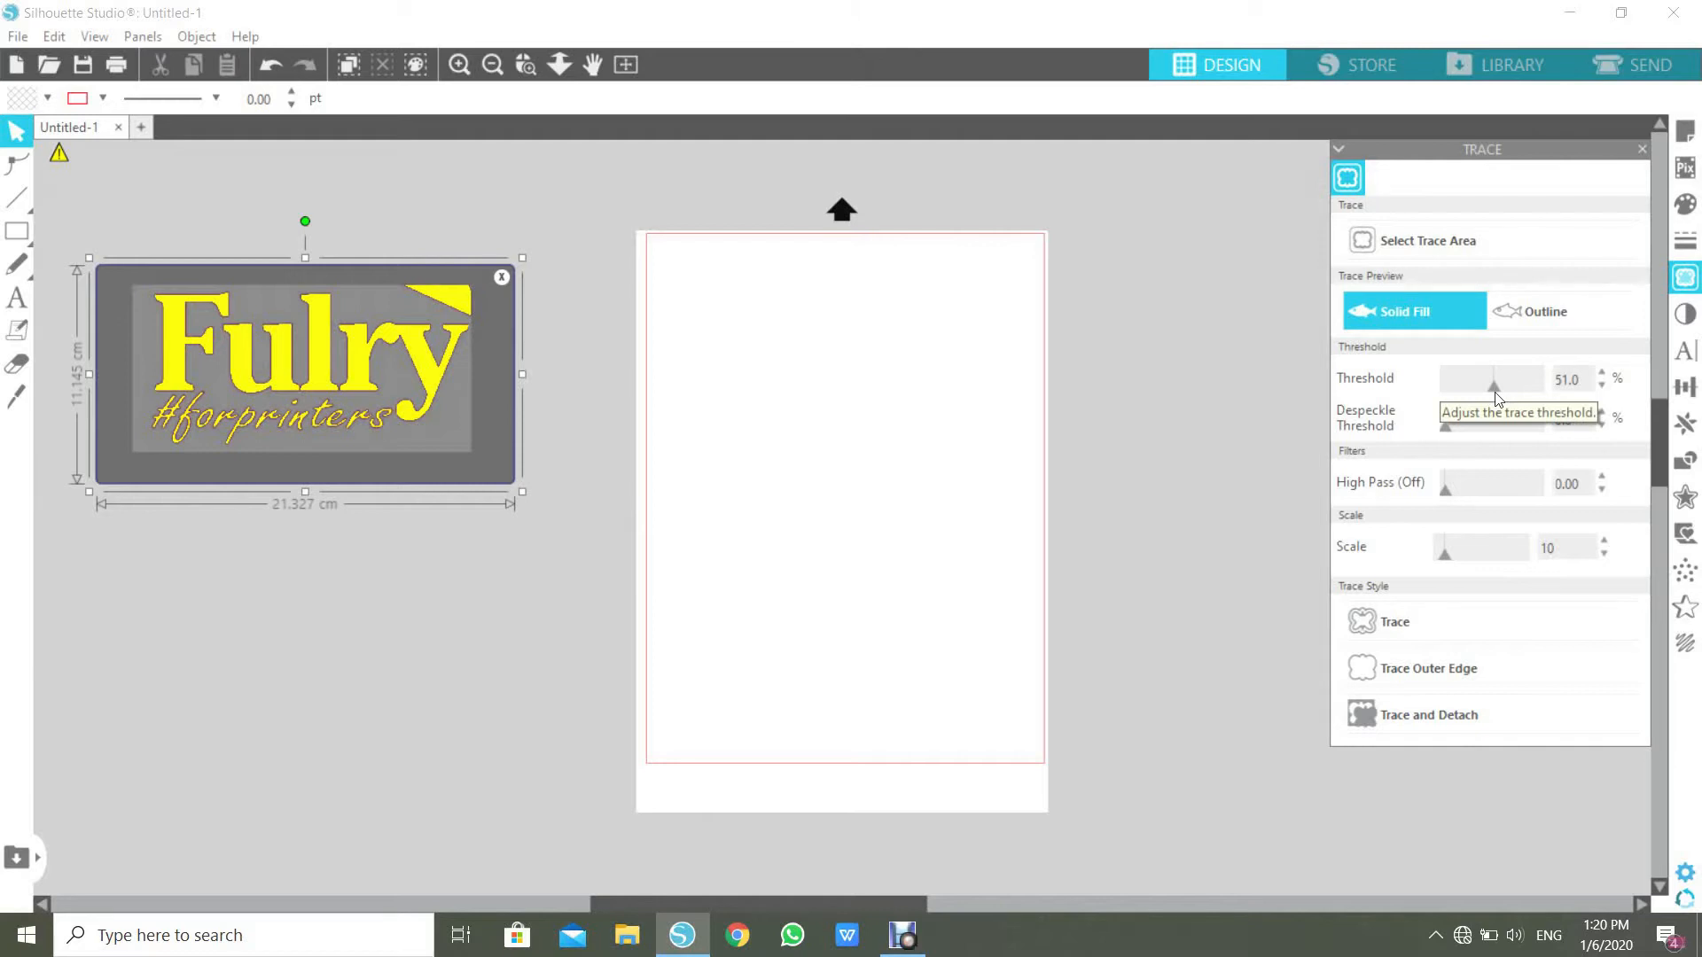
pyautogui.moveTo(1494, 388); pyautogui.dragTo(1523, 388)
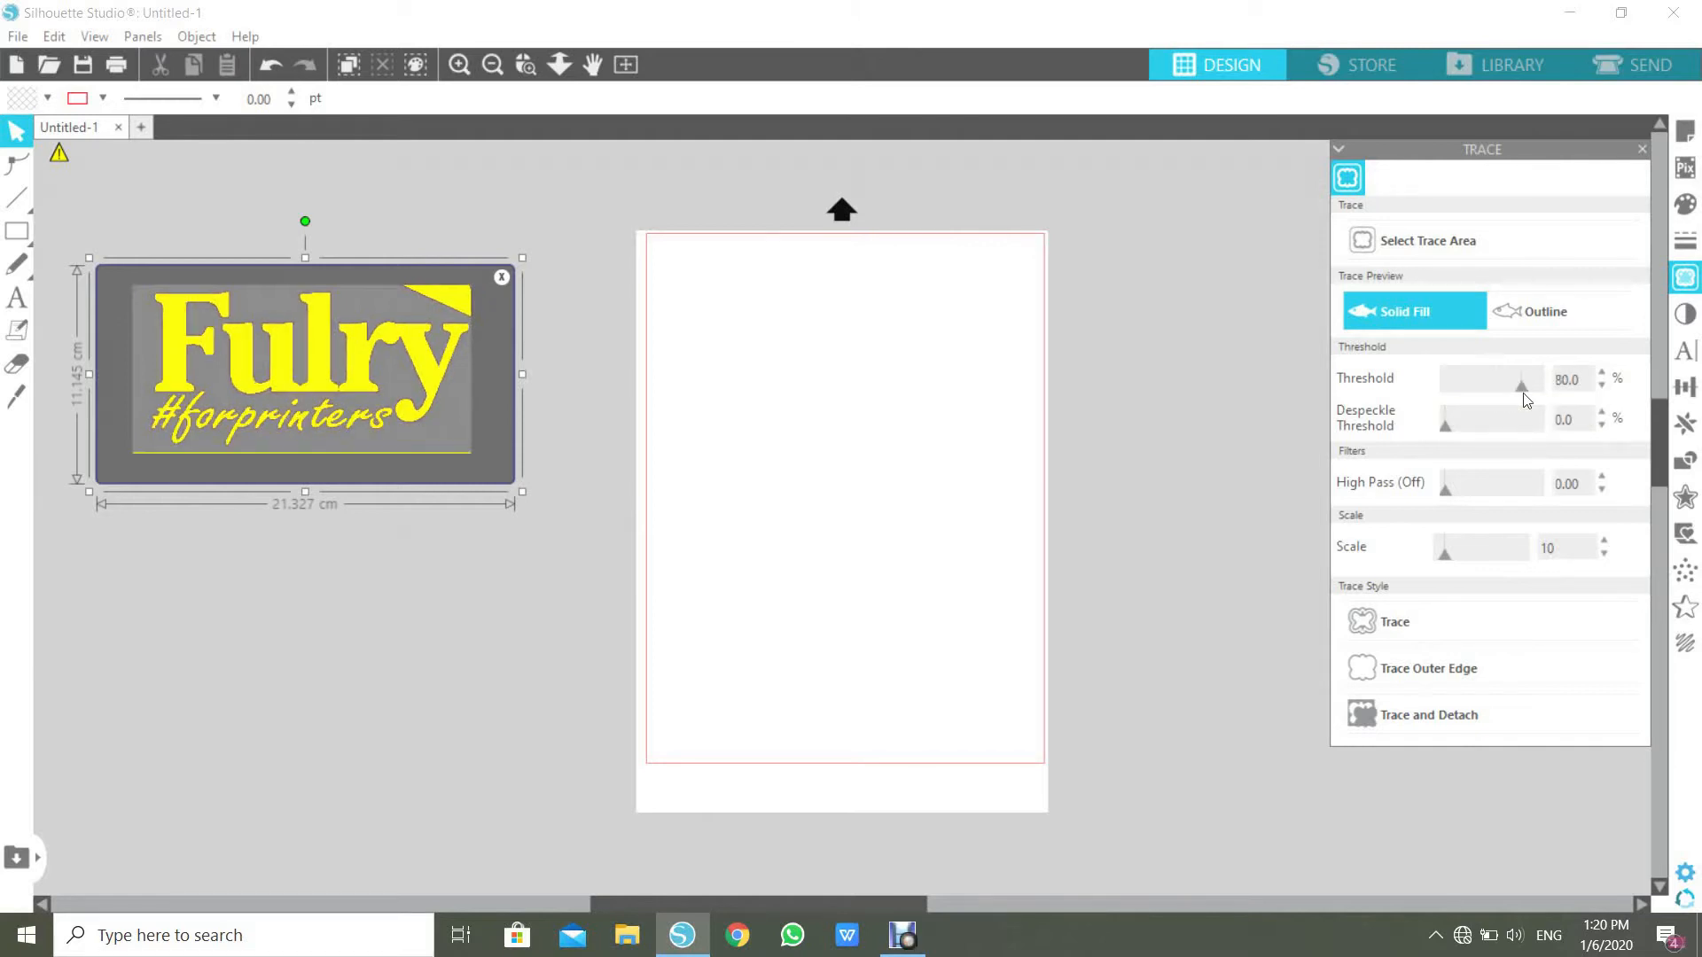
pyautogui.doubleClick(1581, 378)
pyautogui.write('85')
pyautogui.click(1280, 432)
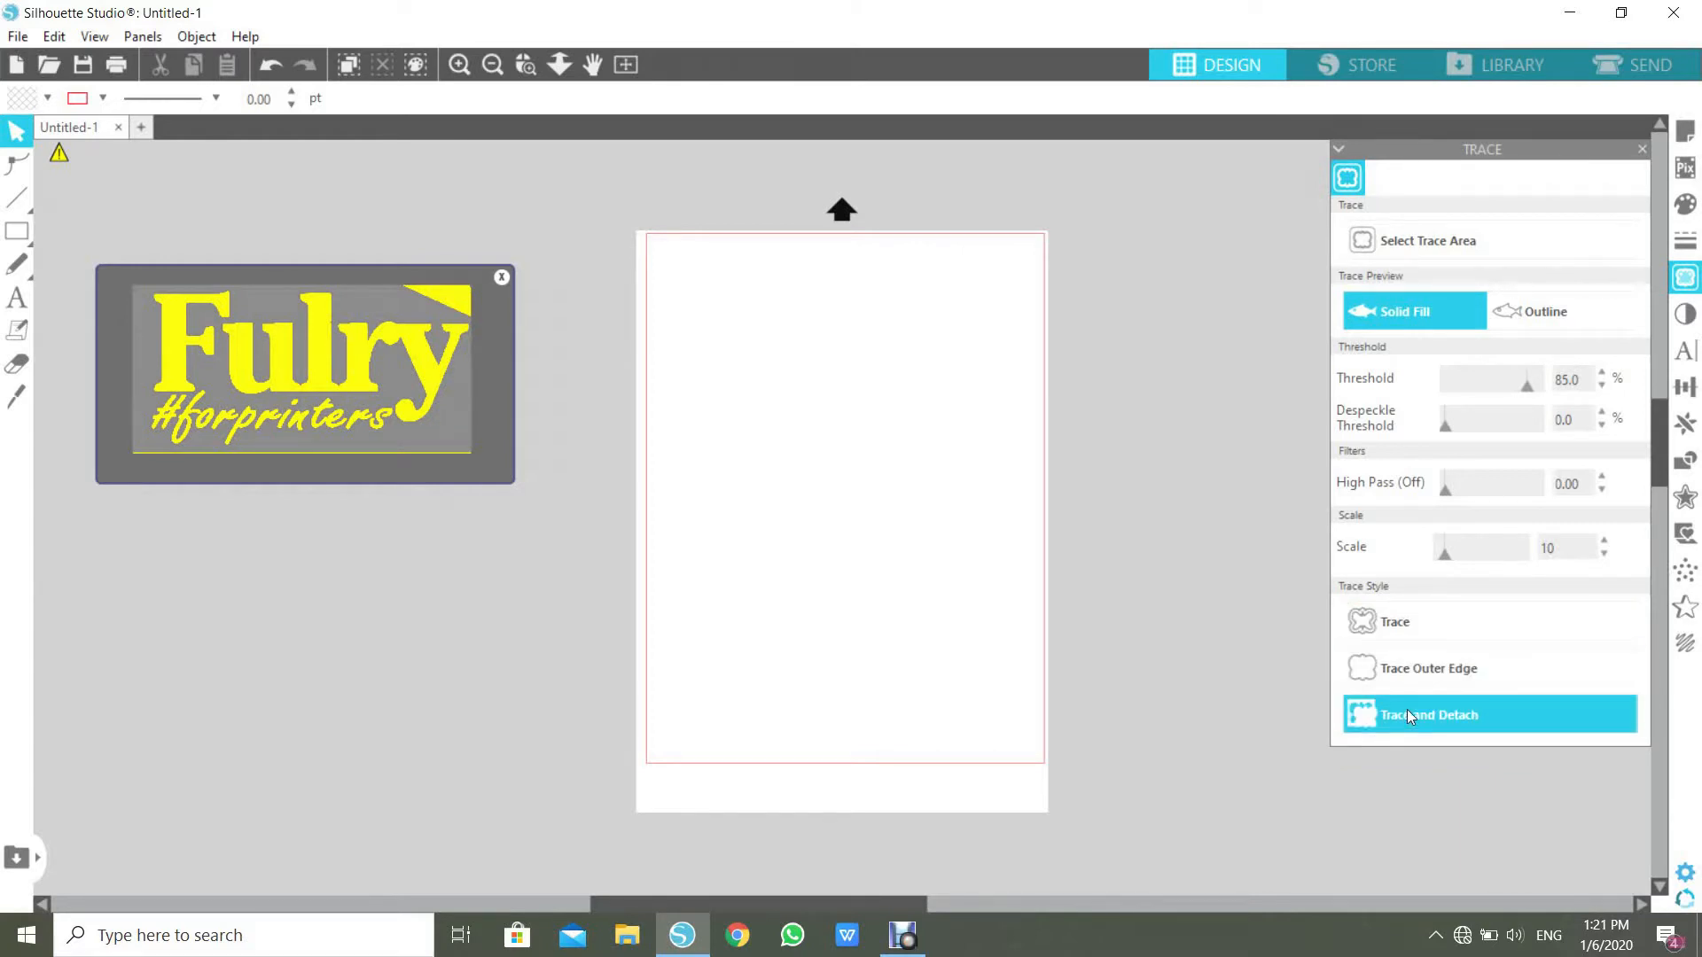
pyautogui.click(1388, 626)
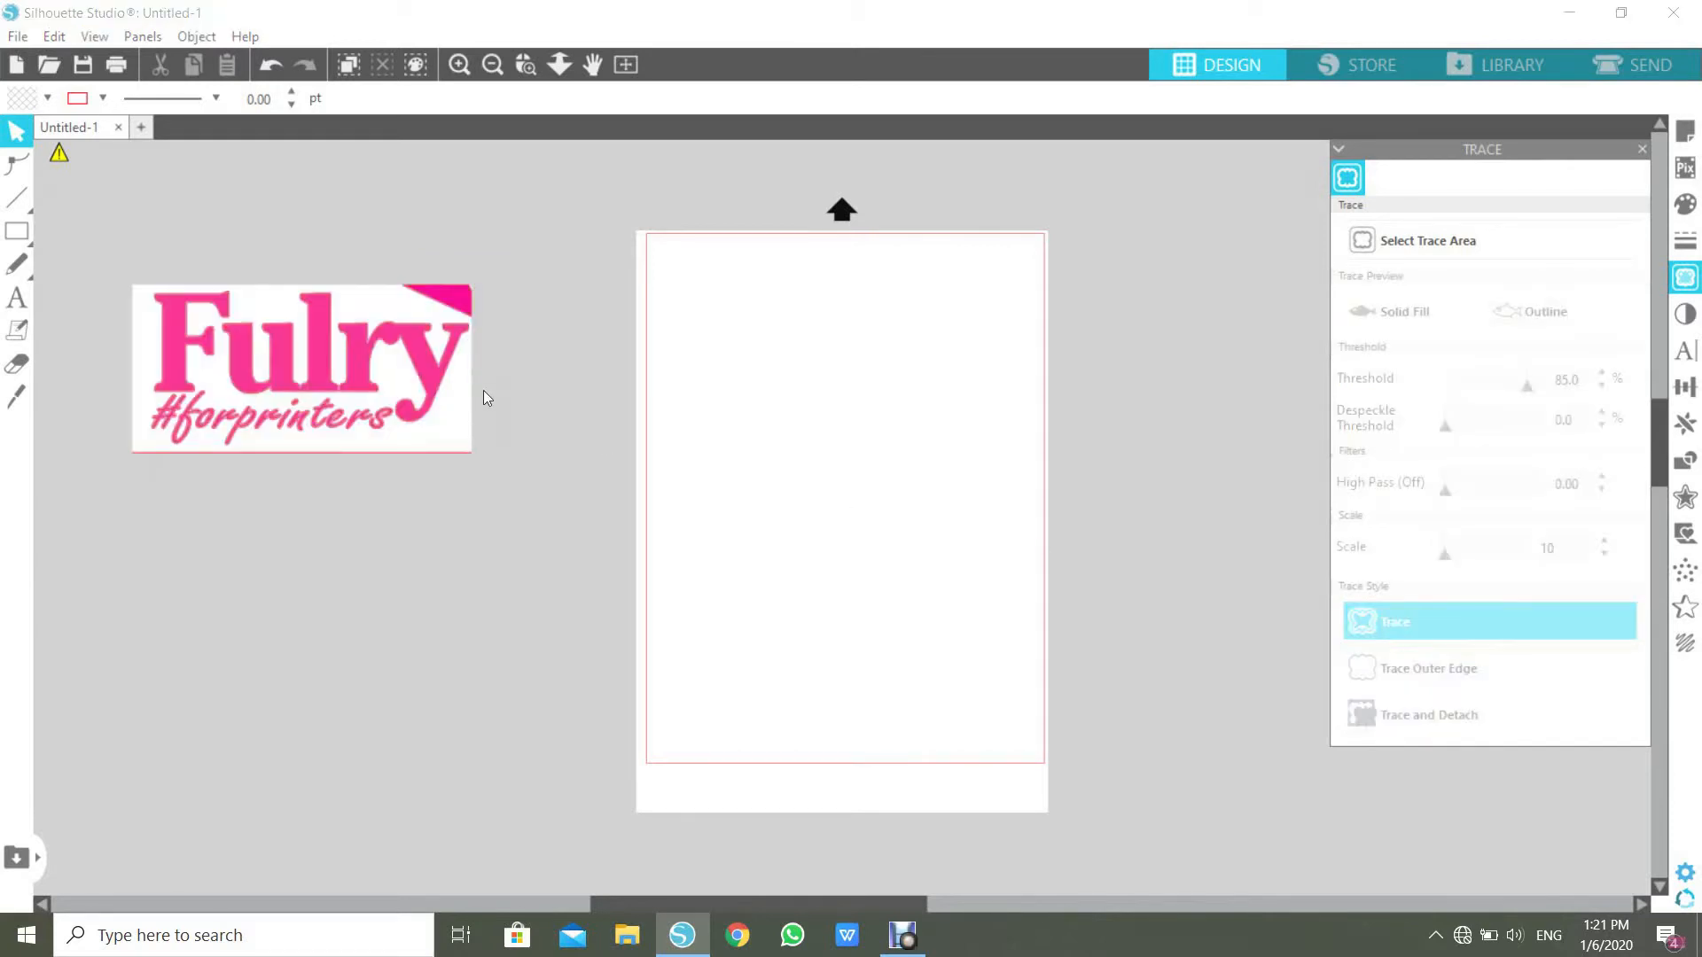
# Step: Move the logo image below its traced outline to inspect the cut lines, and undo both moves
pyautogui.moveTo(436, 369); pyautogui.dragTo(423, 645)
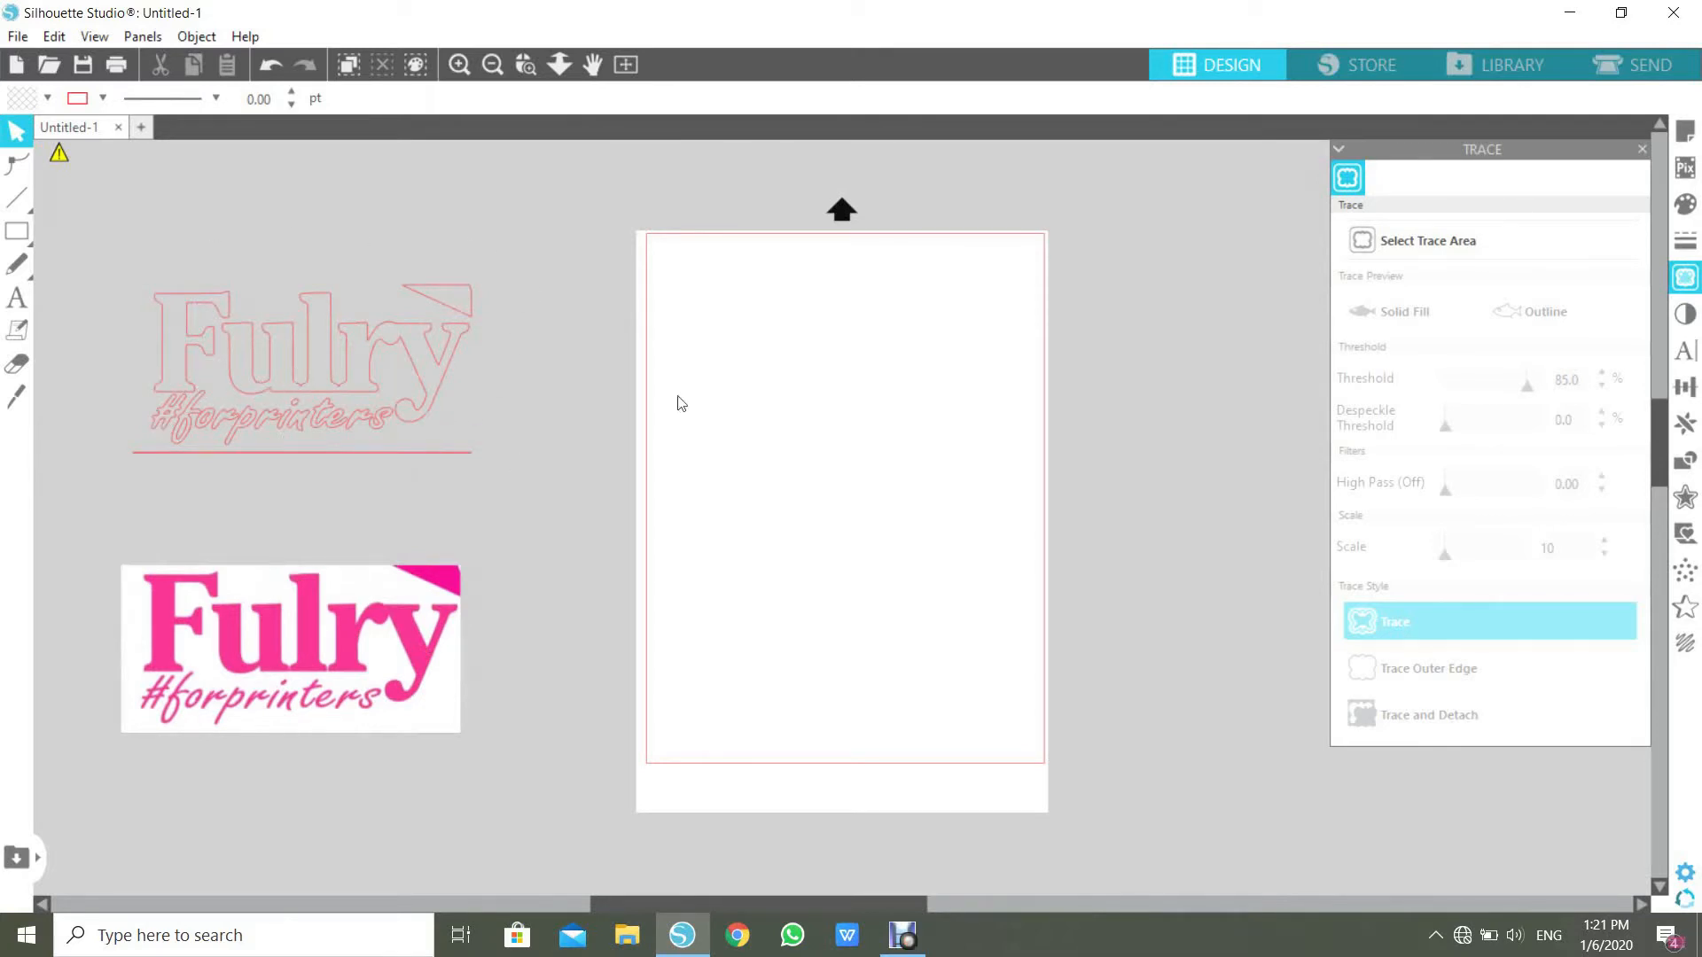
pyautogui.moveTo(414, 576); pyautogui.dragTo(422, 532)
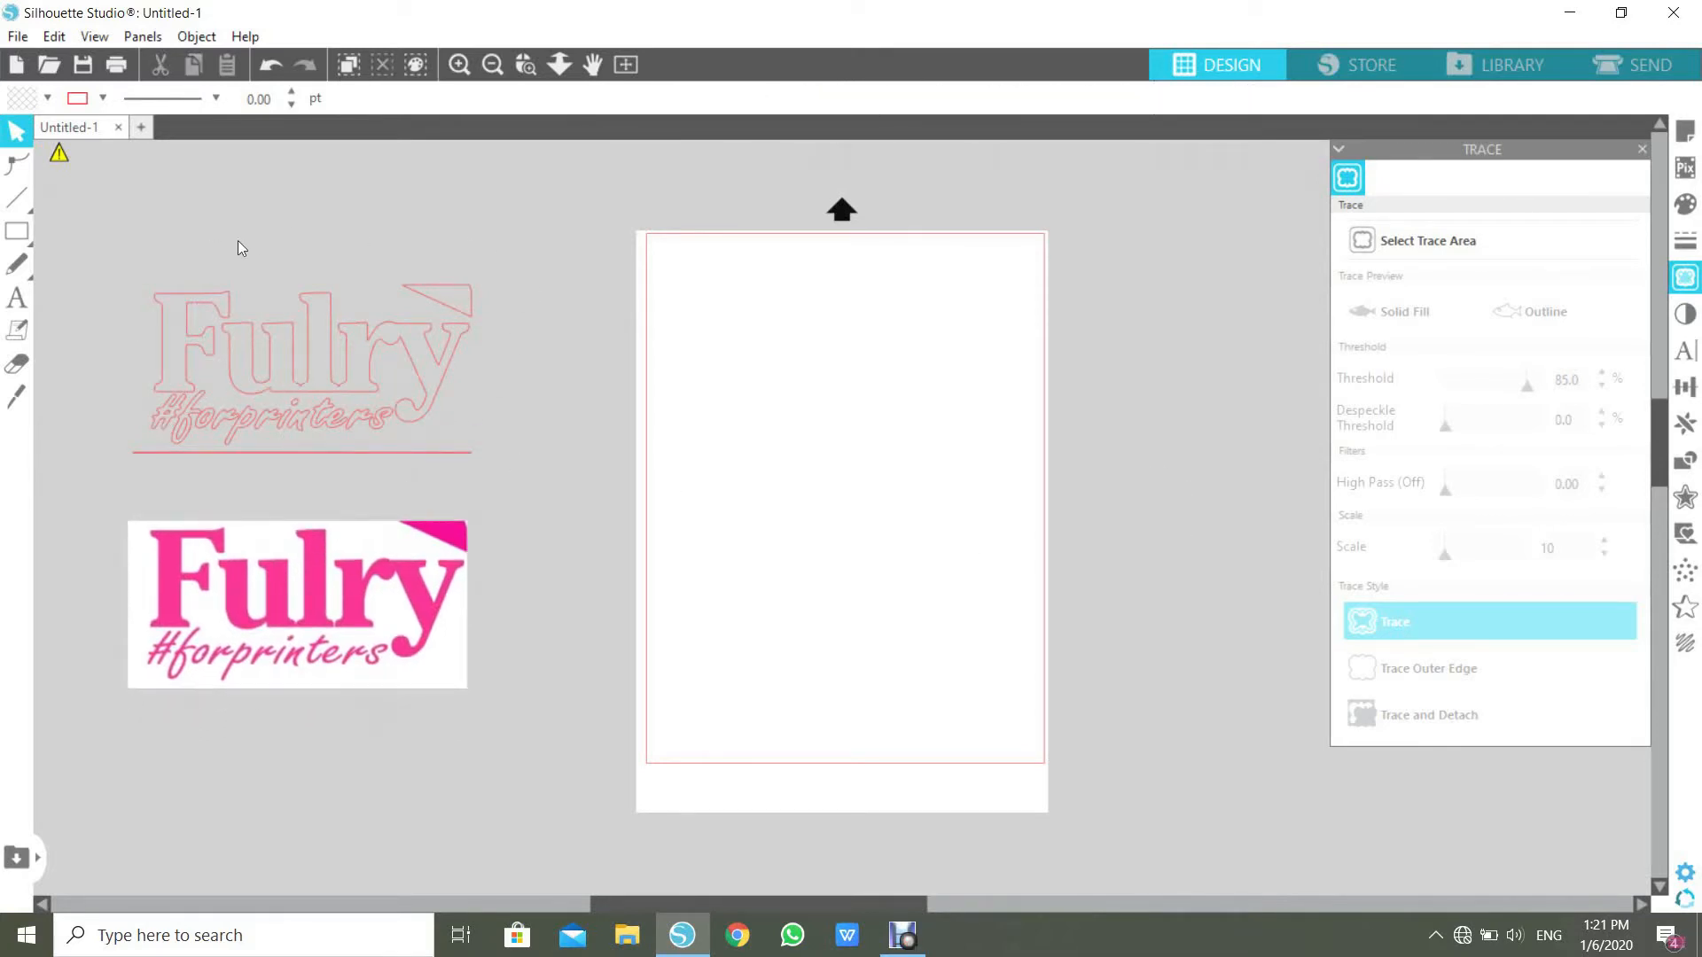
pyautogui.click(260, 65)
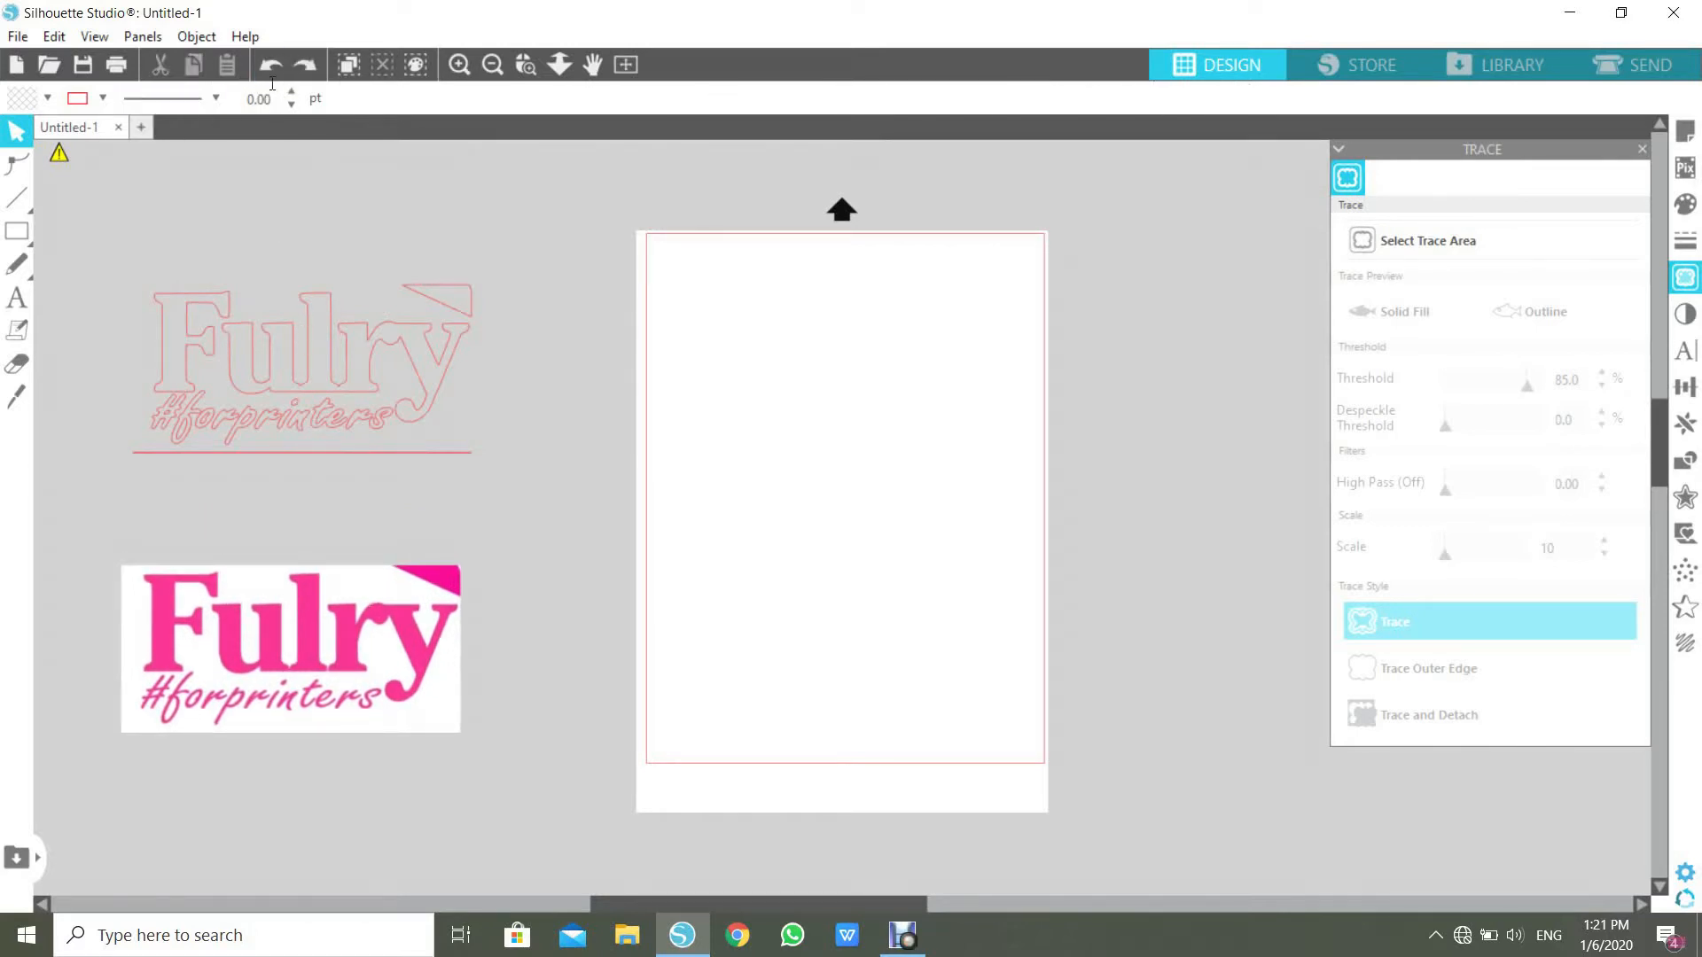
pyautogui.click(268, 69)
# Step: Crop the logo image to its traced outline to remove the white background
pyautogui.click(218, 324)
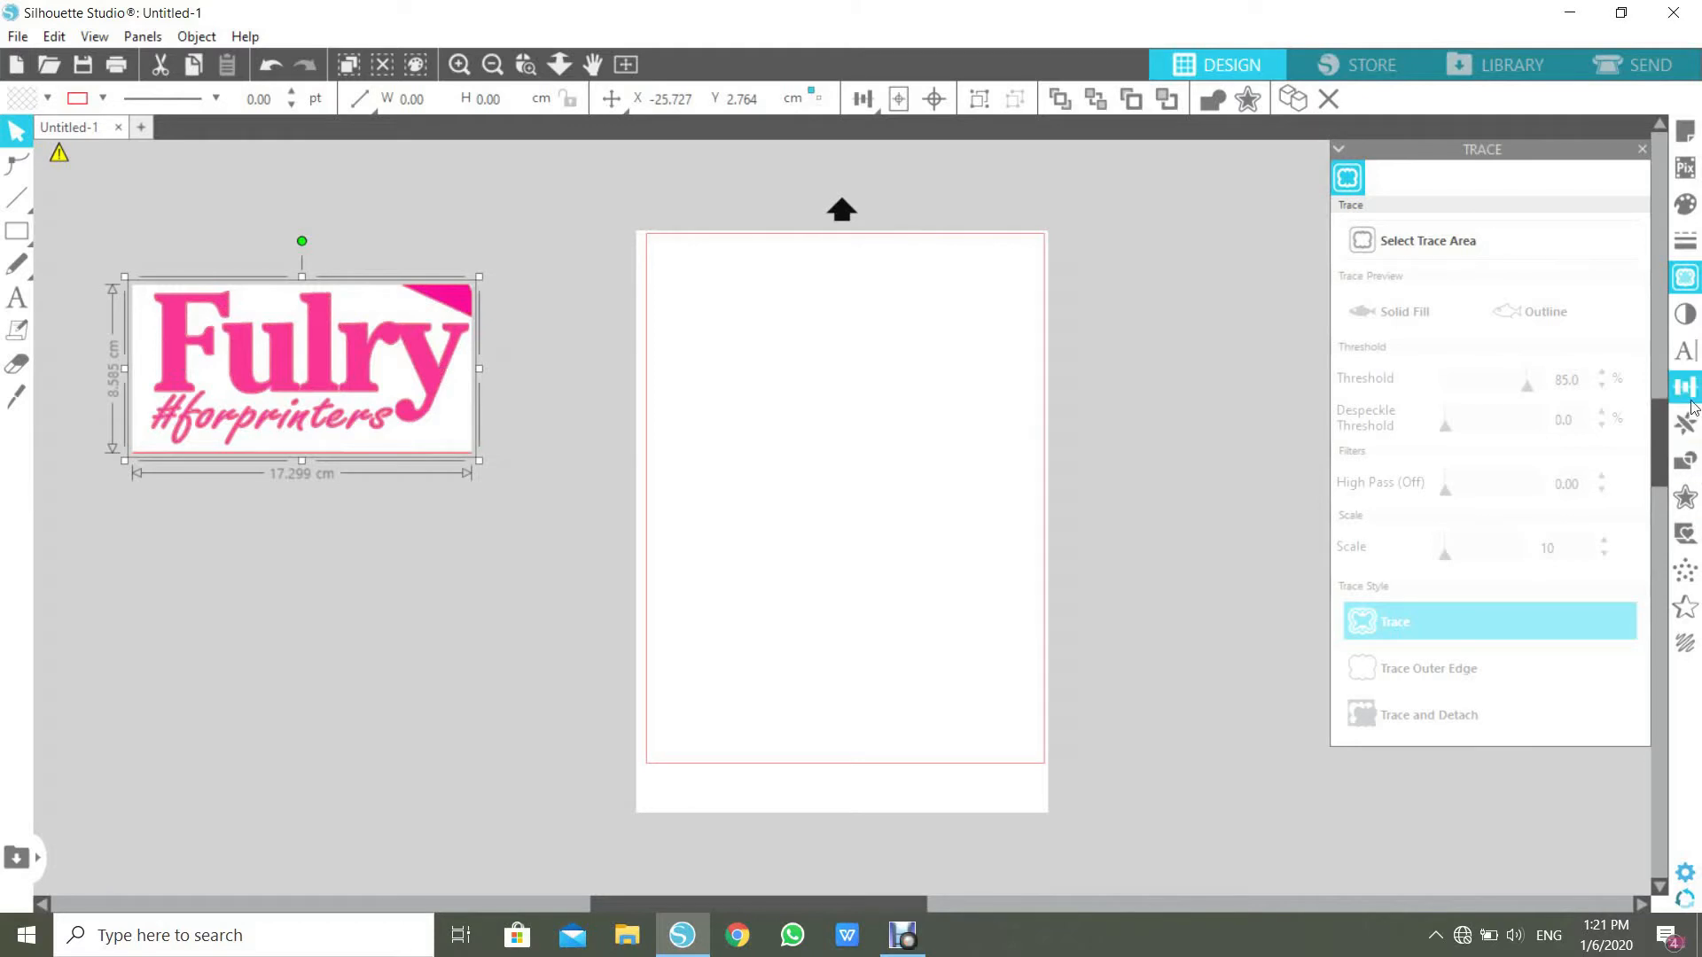
pyautogui.click(1684, 460)
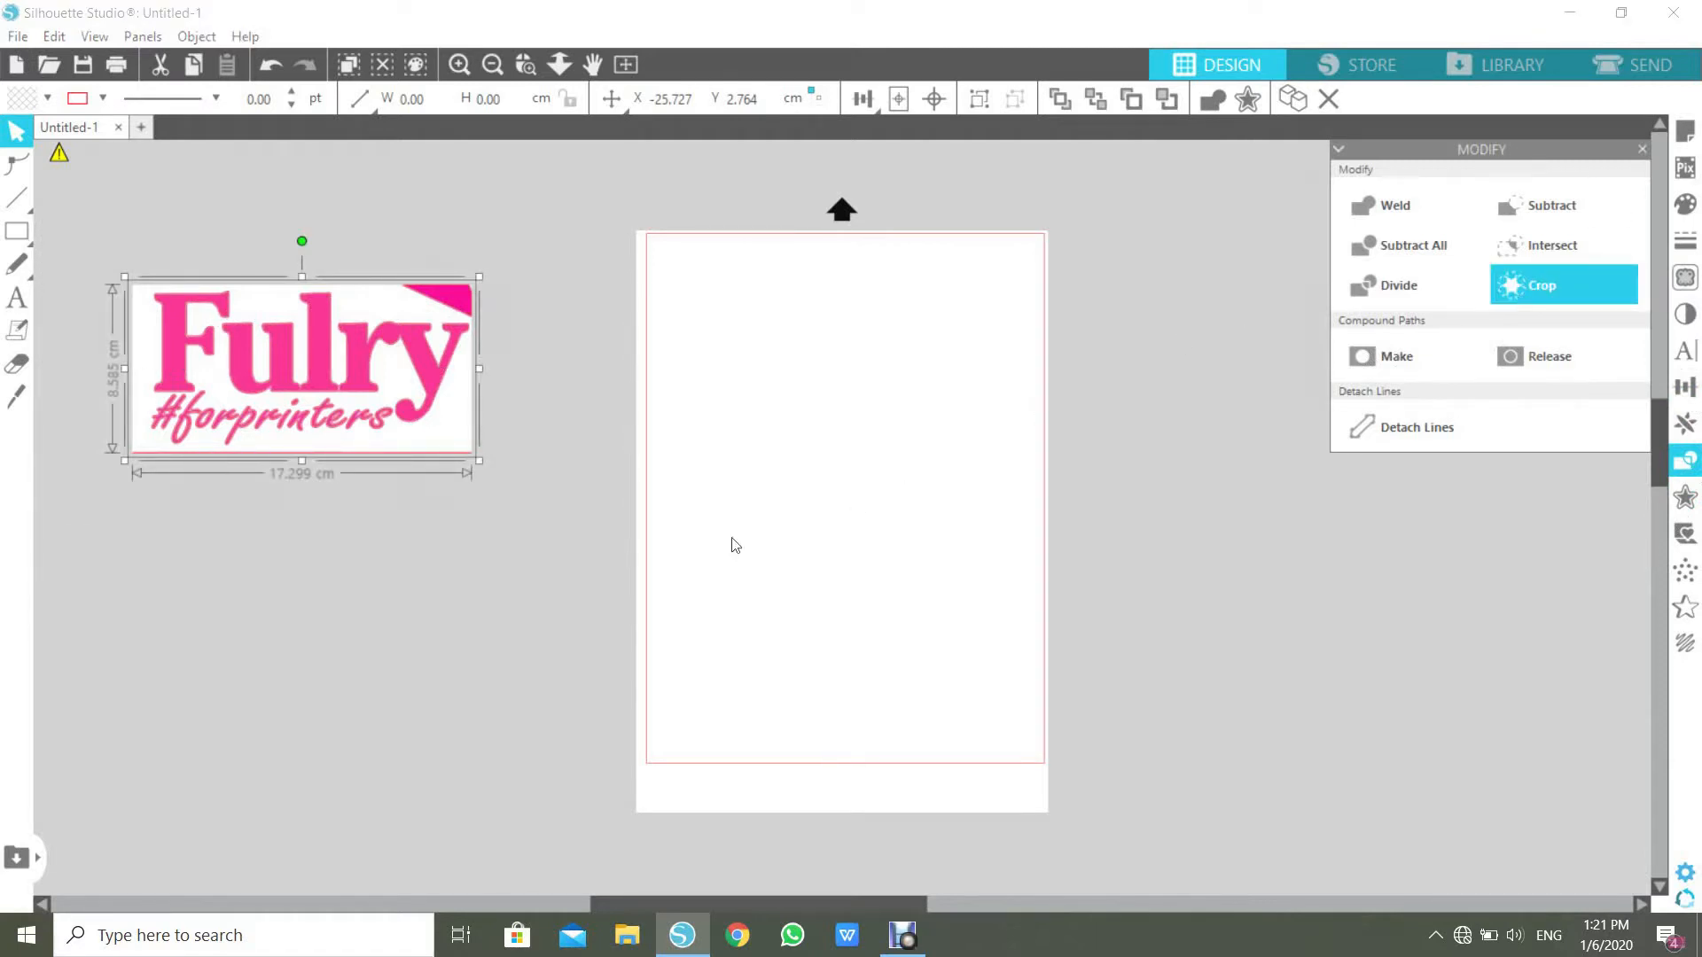
pyautogui.click(355, 513)
# Step: Pull the pink corner triangle away from the lettering and delete it
pyautogui.moveTo(445, 305); pyautogui.dragTo(1441, 692)
pyautogui.click(319, 467)
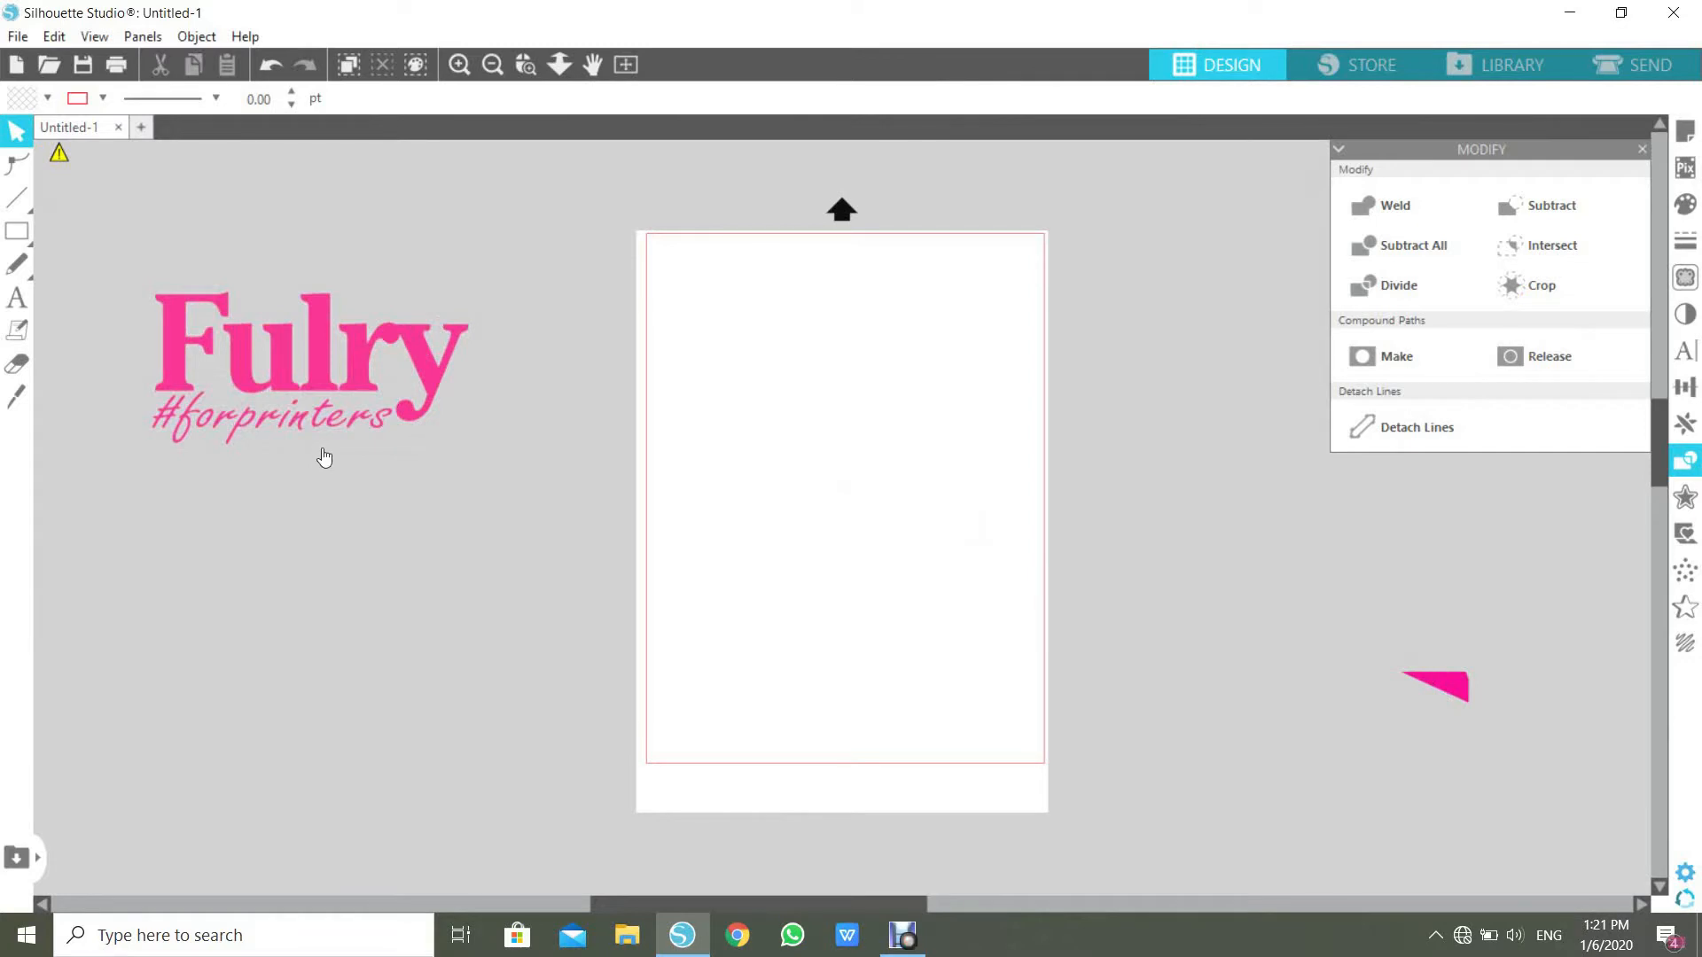
pyautogui.click(1432, 684)
pyautogui.rightClick(1446, 686)
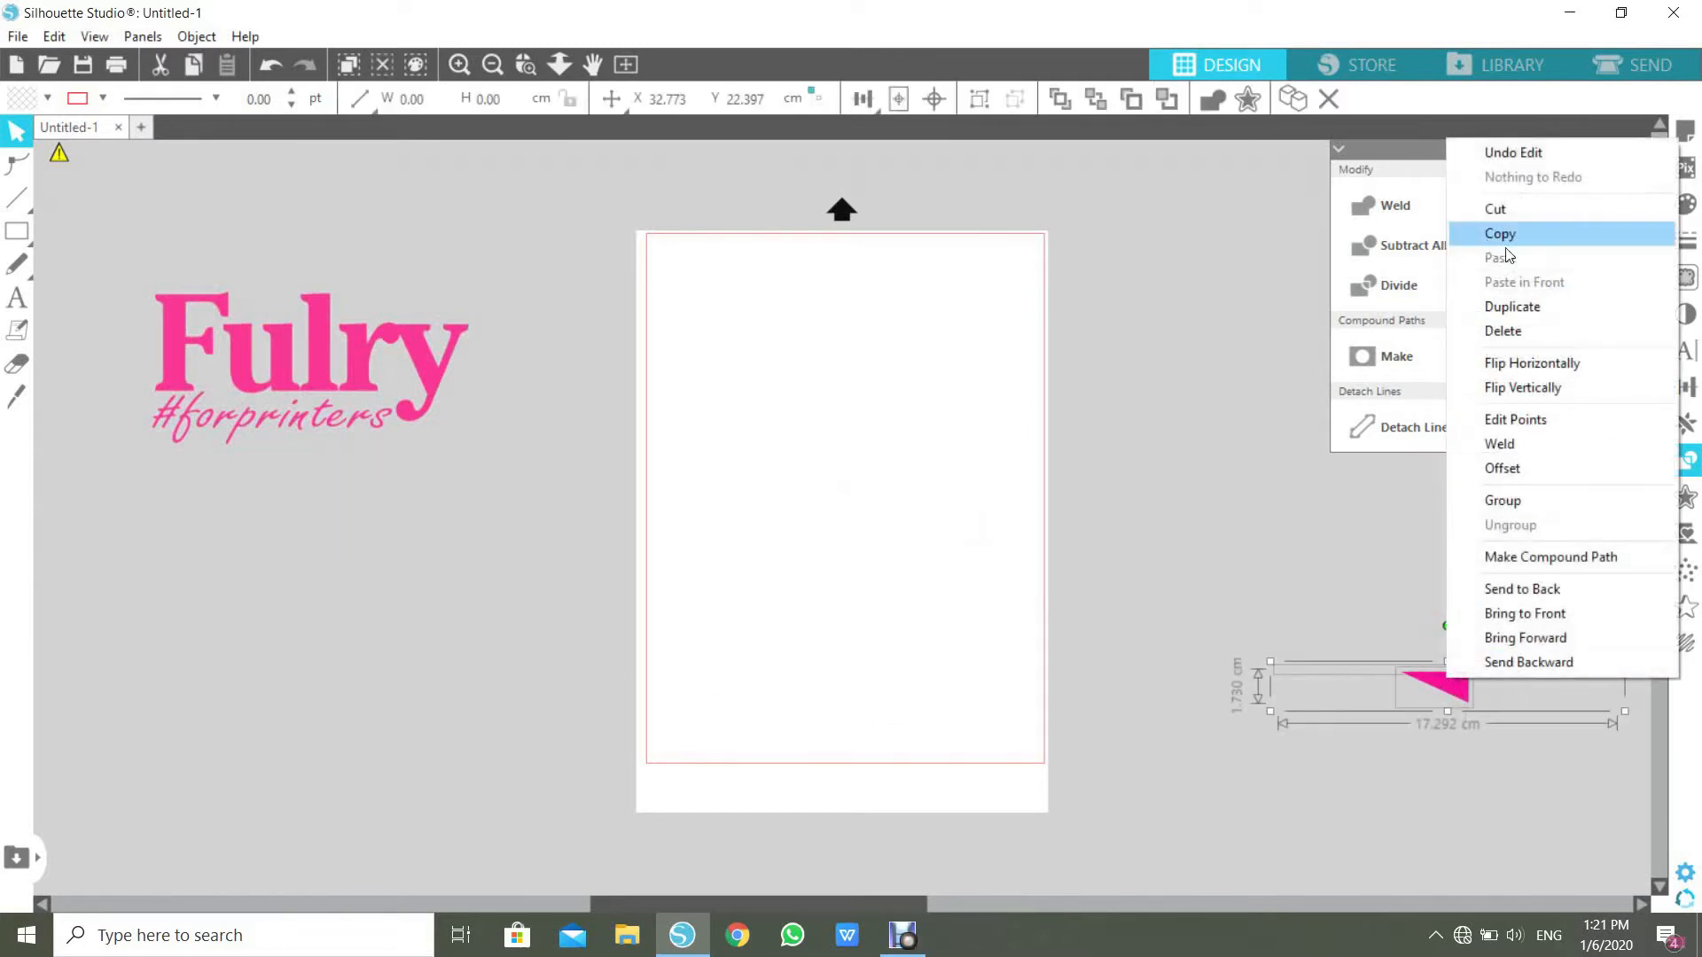
pyautogui.click(1503, 330)
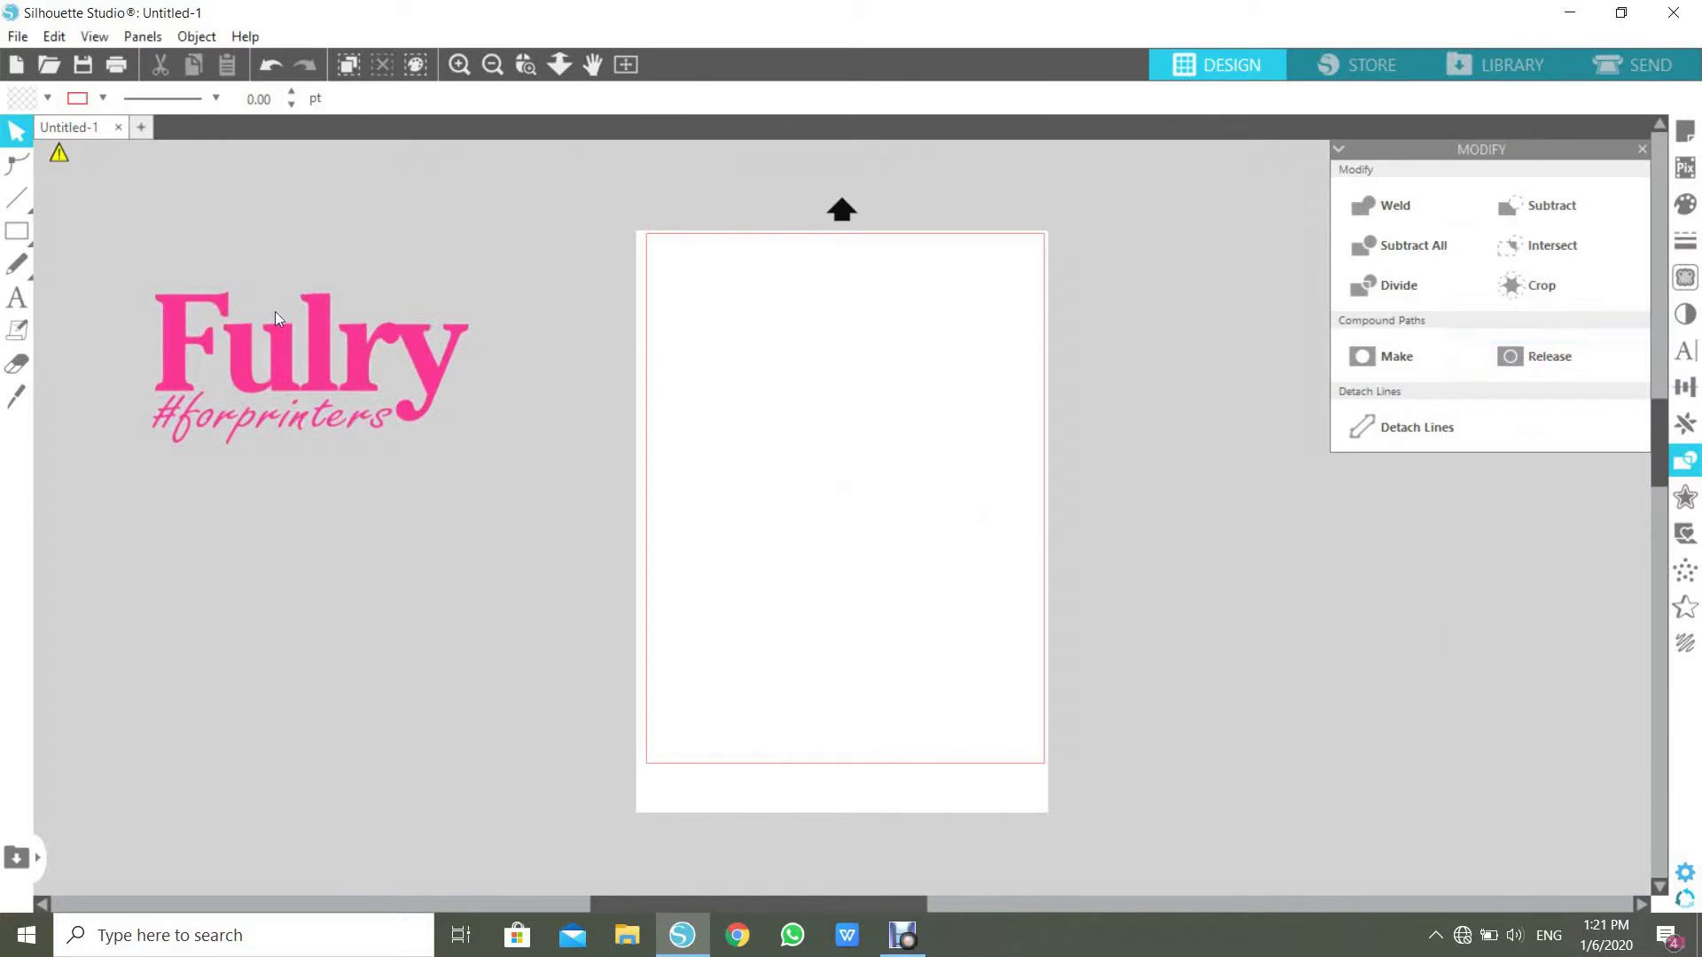
# Step: Group all the cropped Fulry #forprinters lettering into one object
pyautogui.moveTo(97, 247); pyautogui.dragTo(478, 496)
pyautogui.rightClick(317, 348)
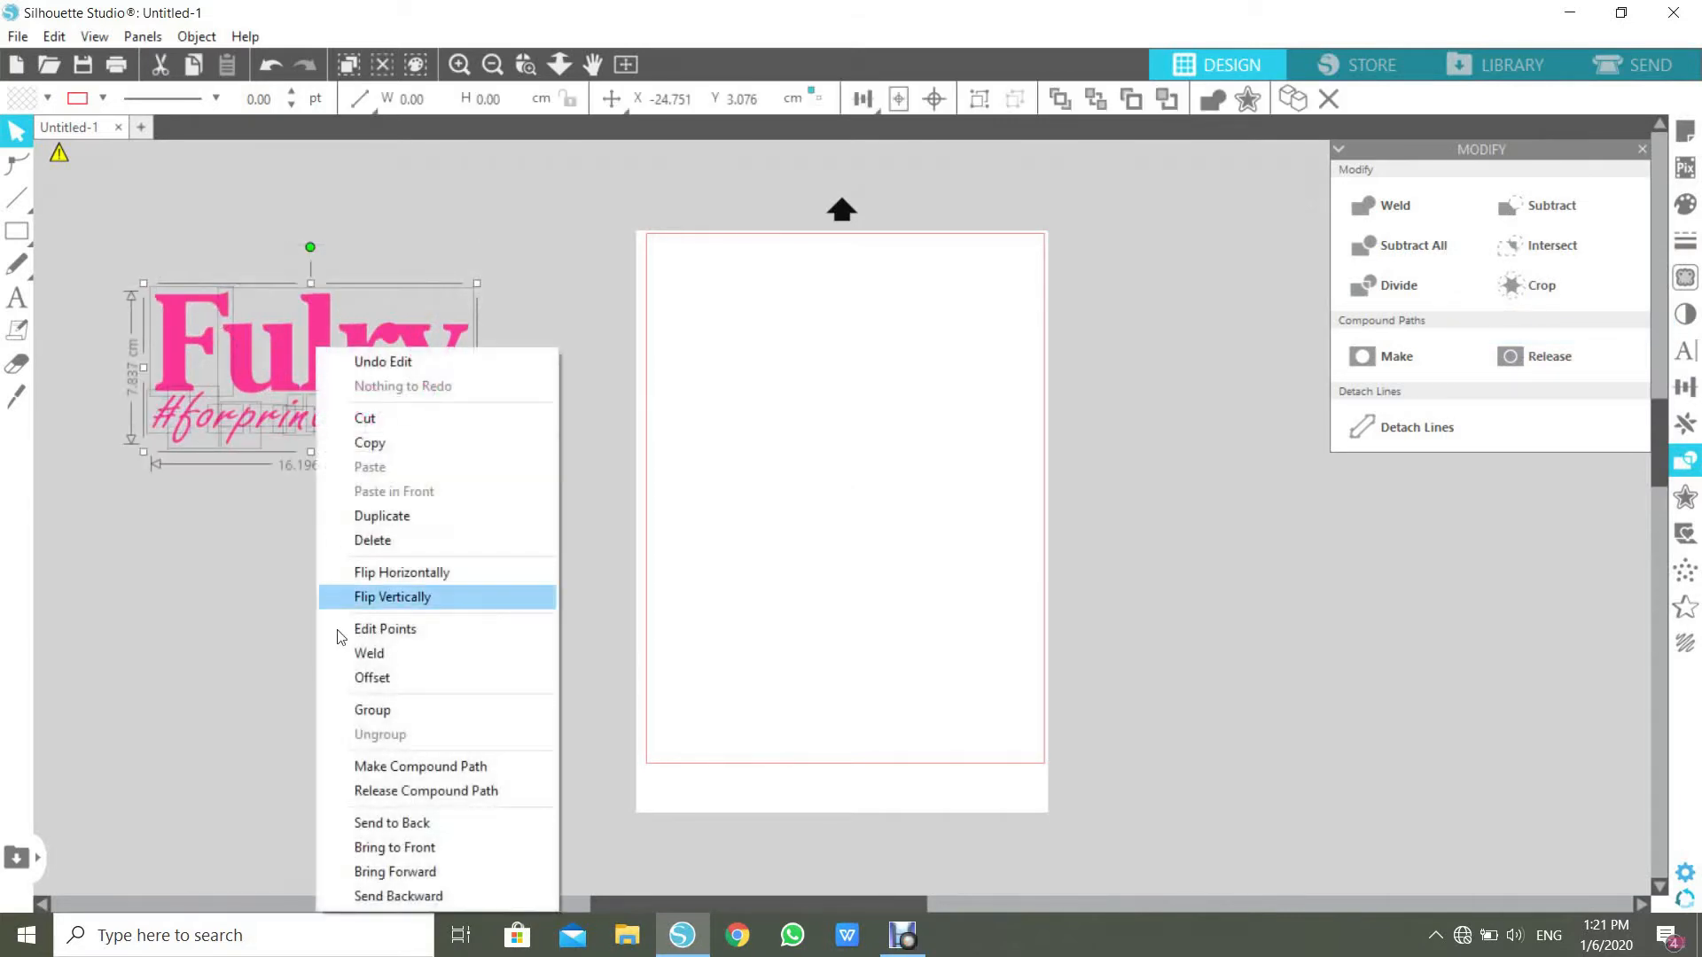
pyautogui.click(344, 707)
pyautogui.click(303, 688)
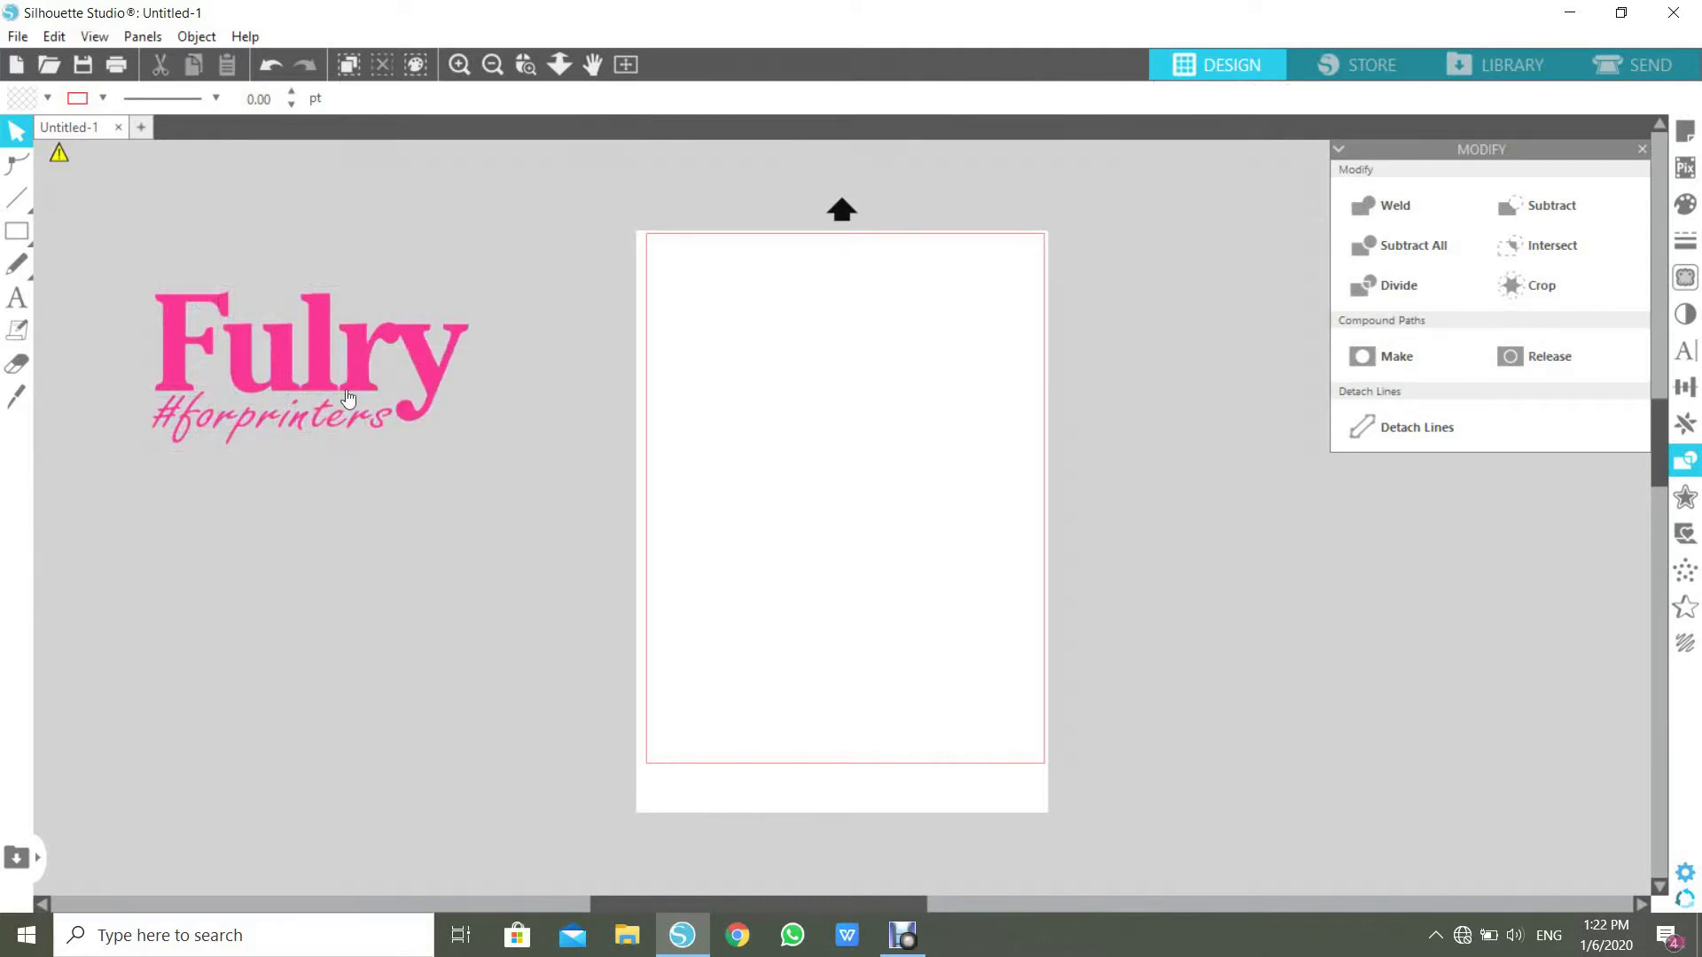
# Step: Trace the grouped lettering within an area of about 21.6 by 13.4 cm, using an 85% threshold and the Trace style
pyautogui.click(1685, 277)
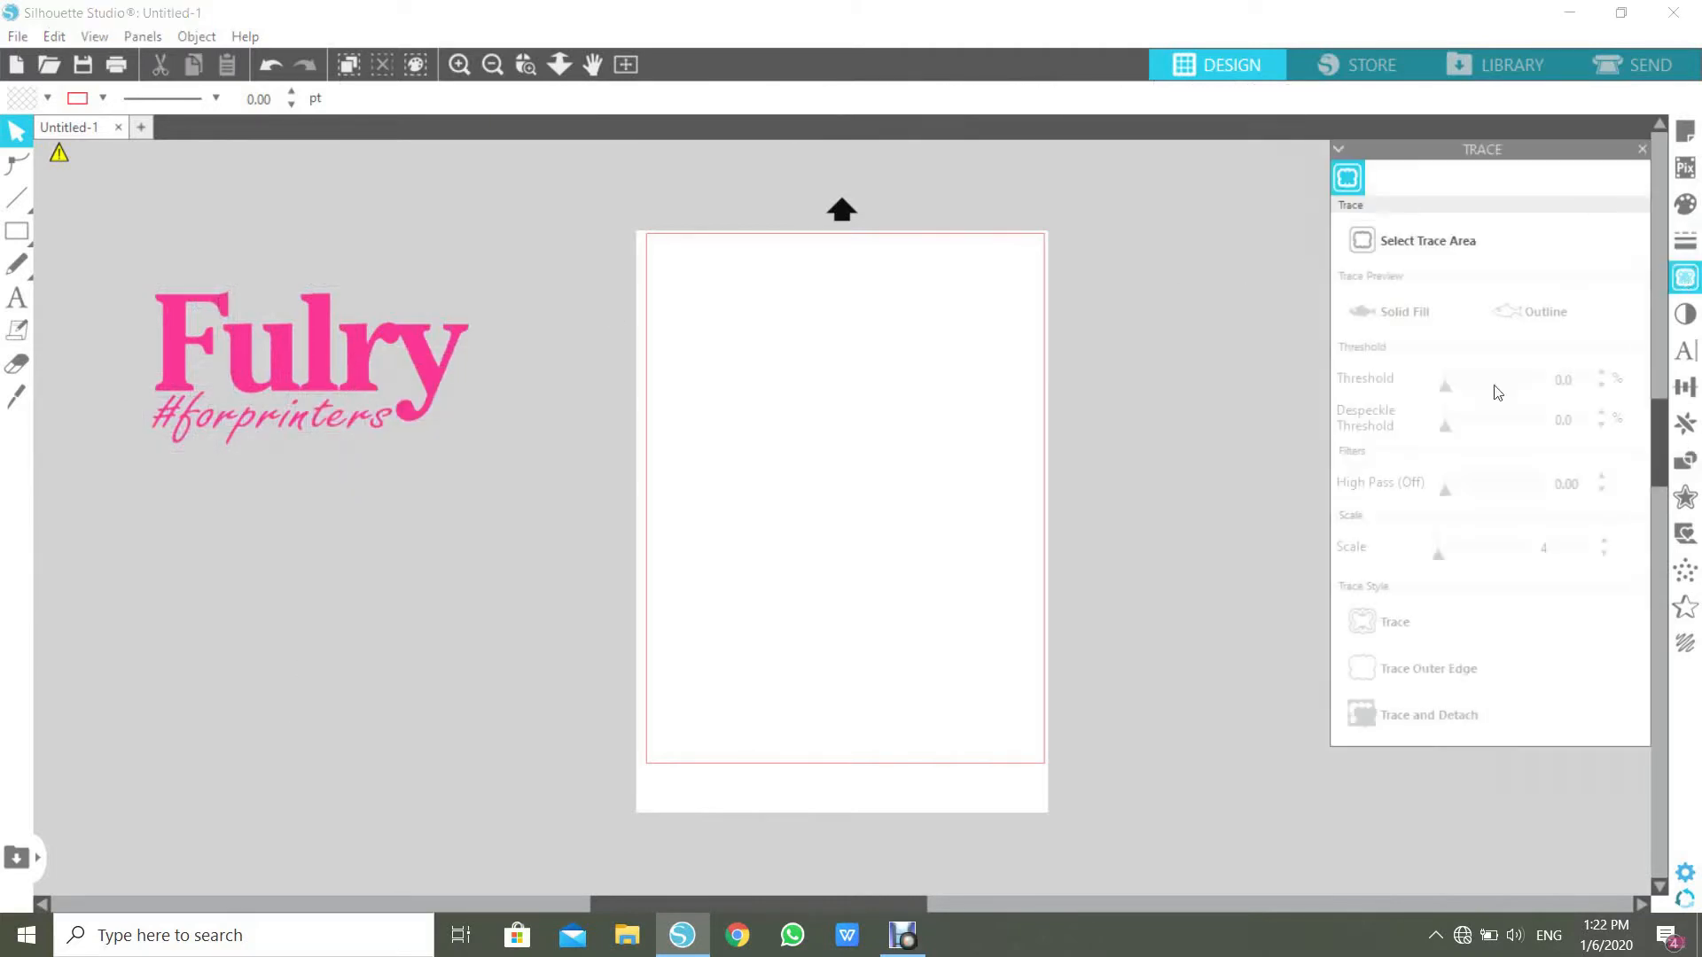
pyautogui.click(1396, 248)
pyautogui.moveTo(110, 255); pyautogui.dragTo(534, 517)
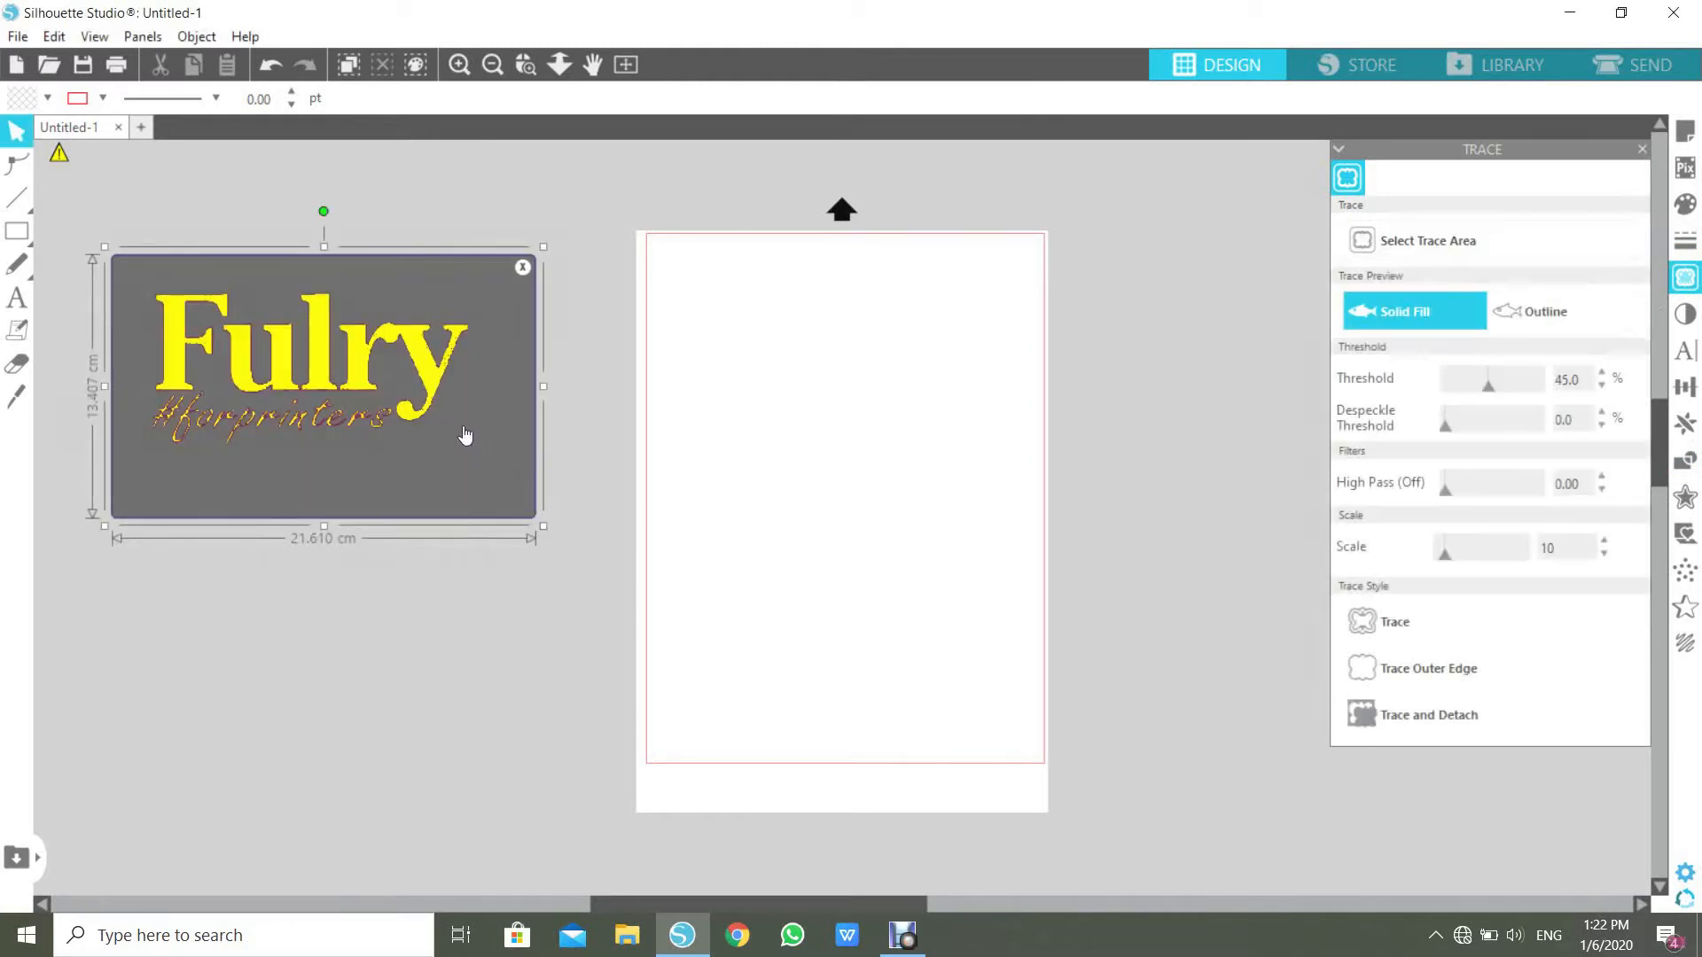
pyautogui.doubleClick(1588, 379)
pyautogui.write('85')
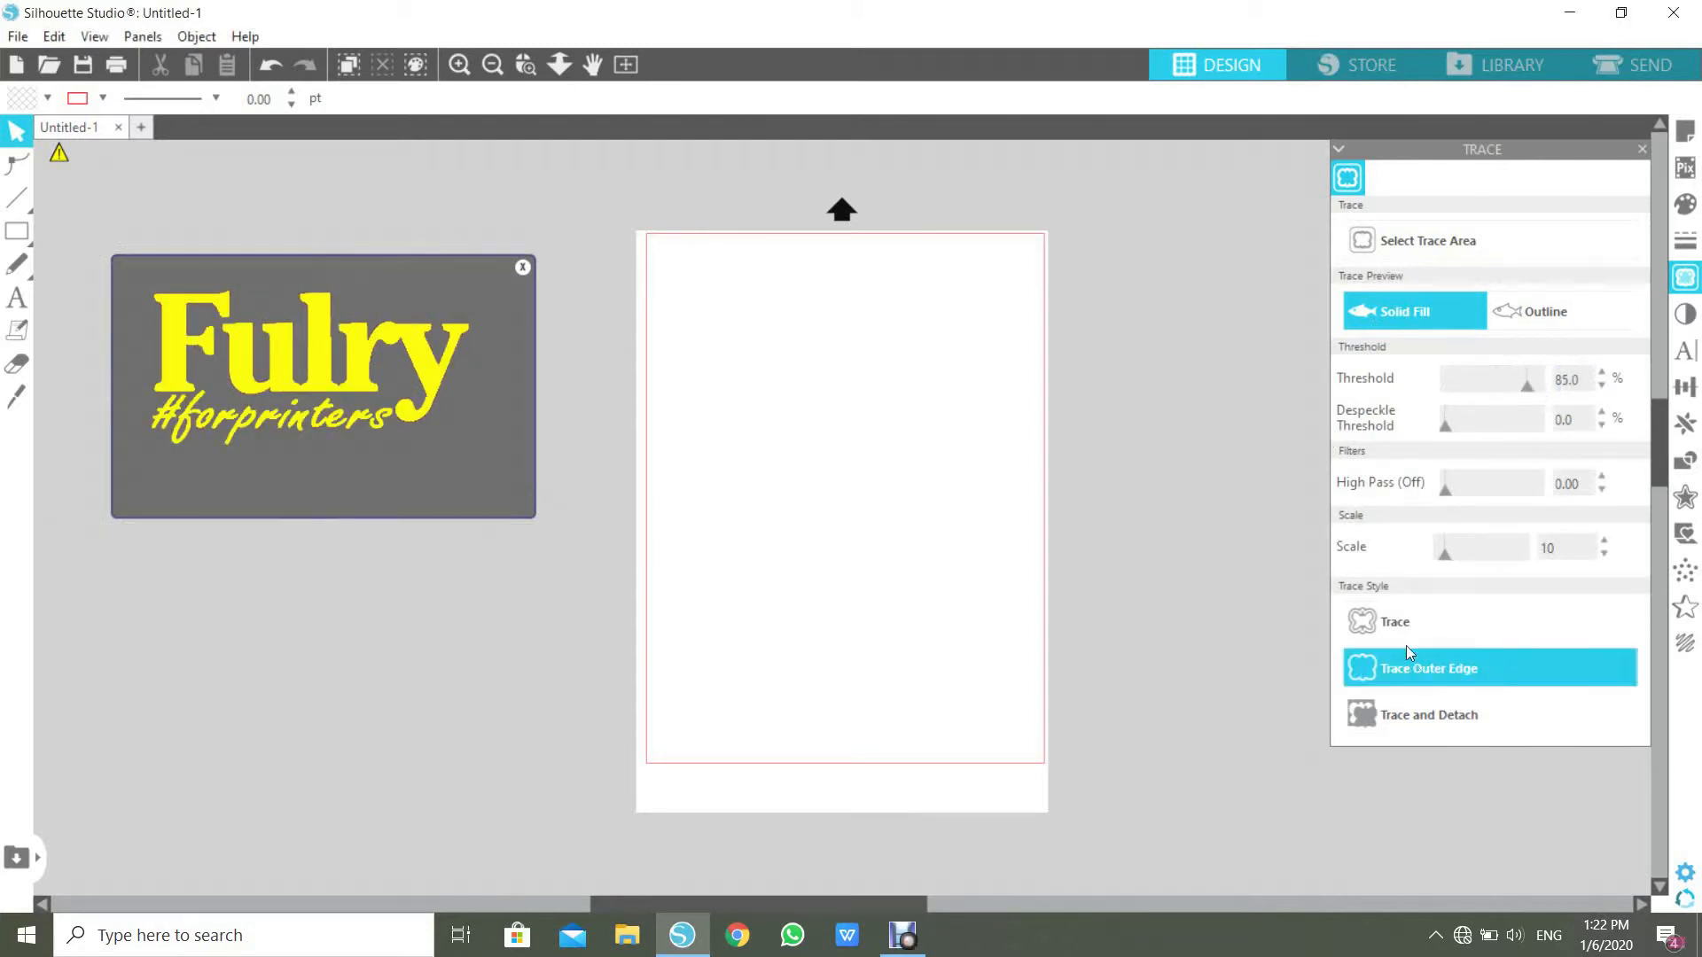
pyautogui.click(1400, 621)
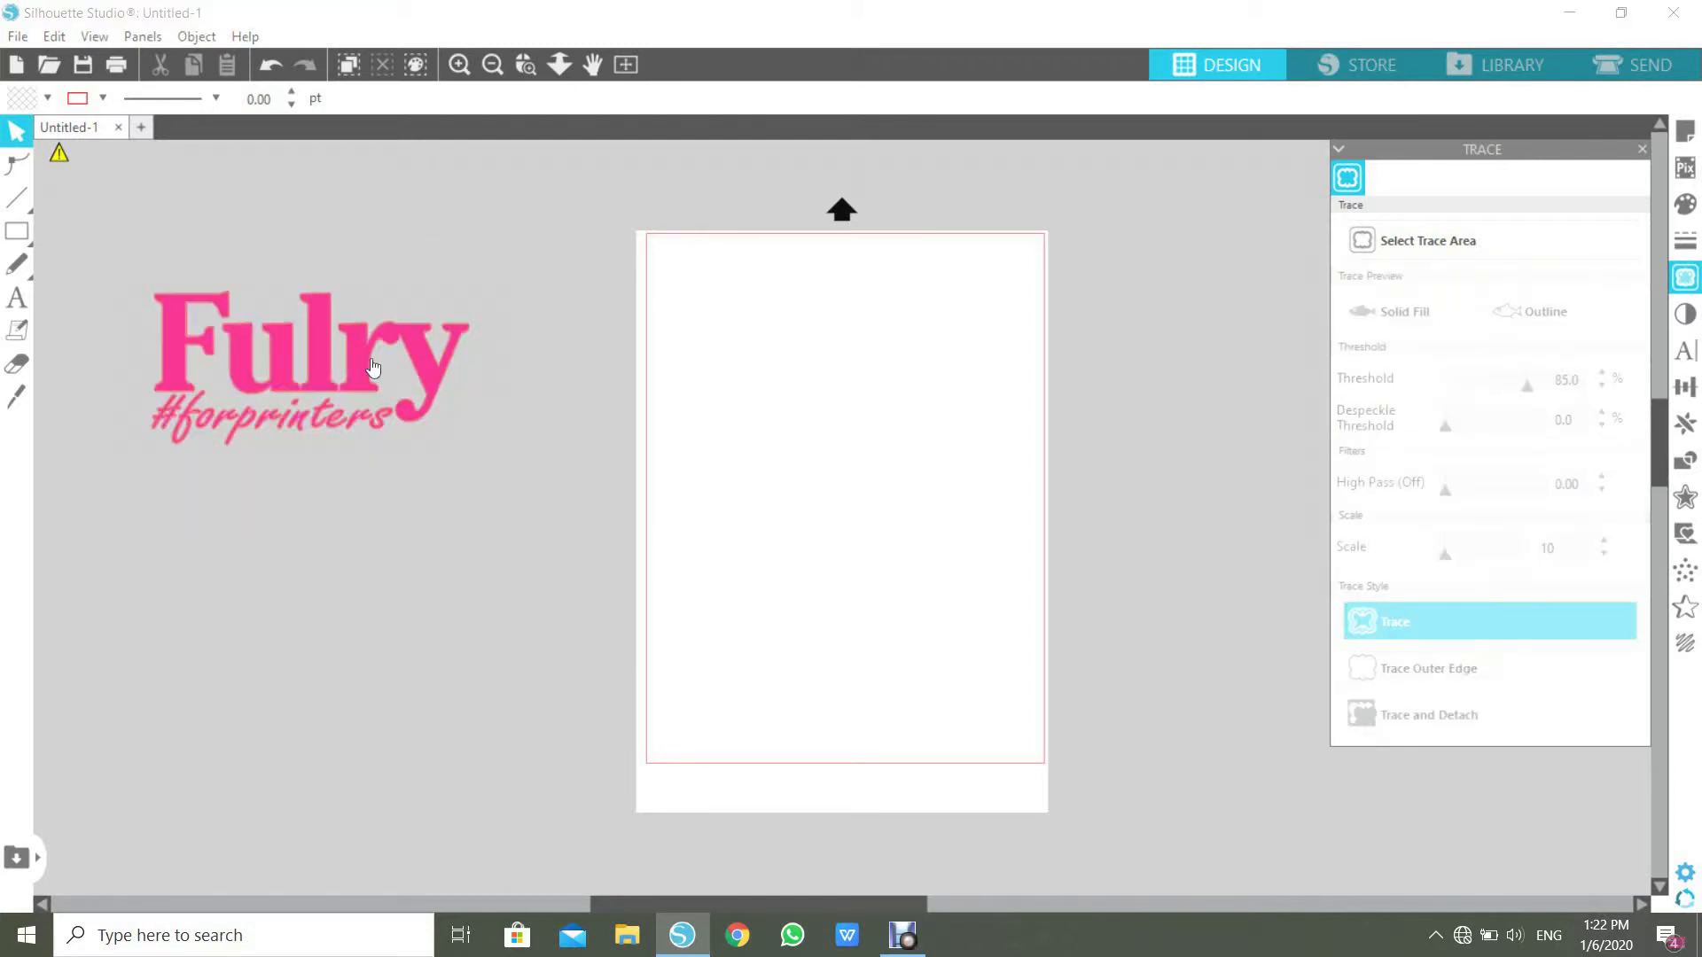
# Step: Pull the pink lettering down off its traced outline so that it sits just below the outline
pyautogui.moveTo(363, 359); pyautogui.dragTo(369, 487)
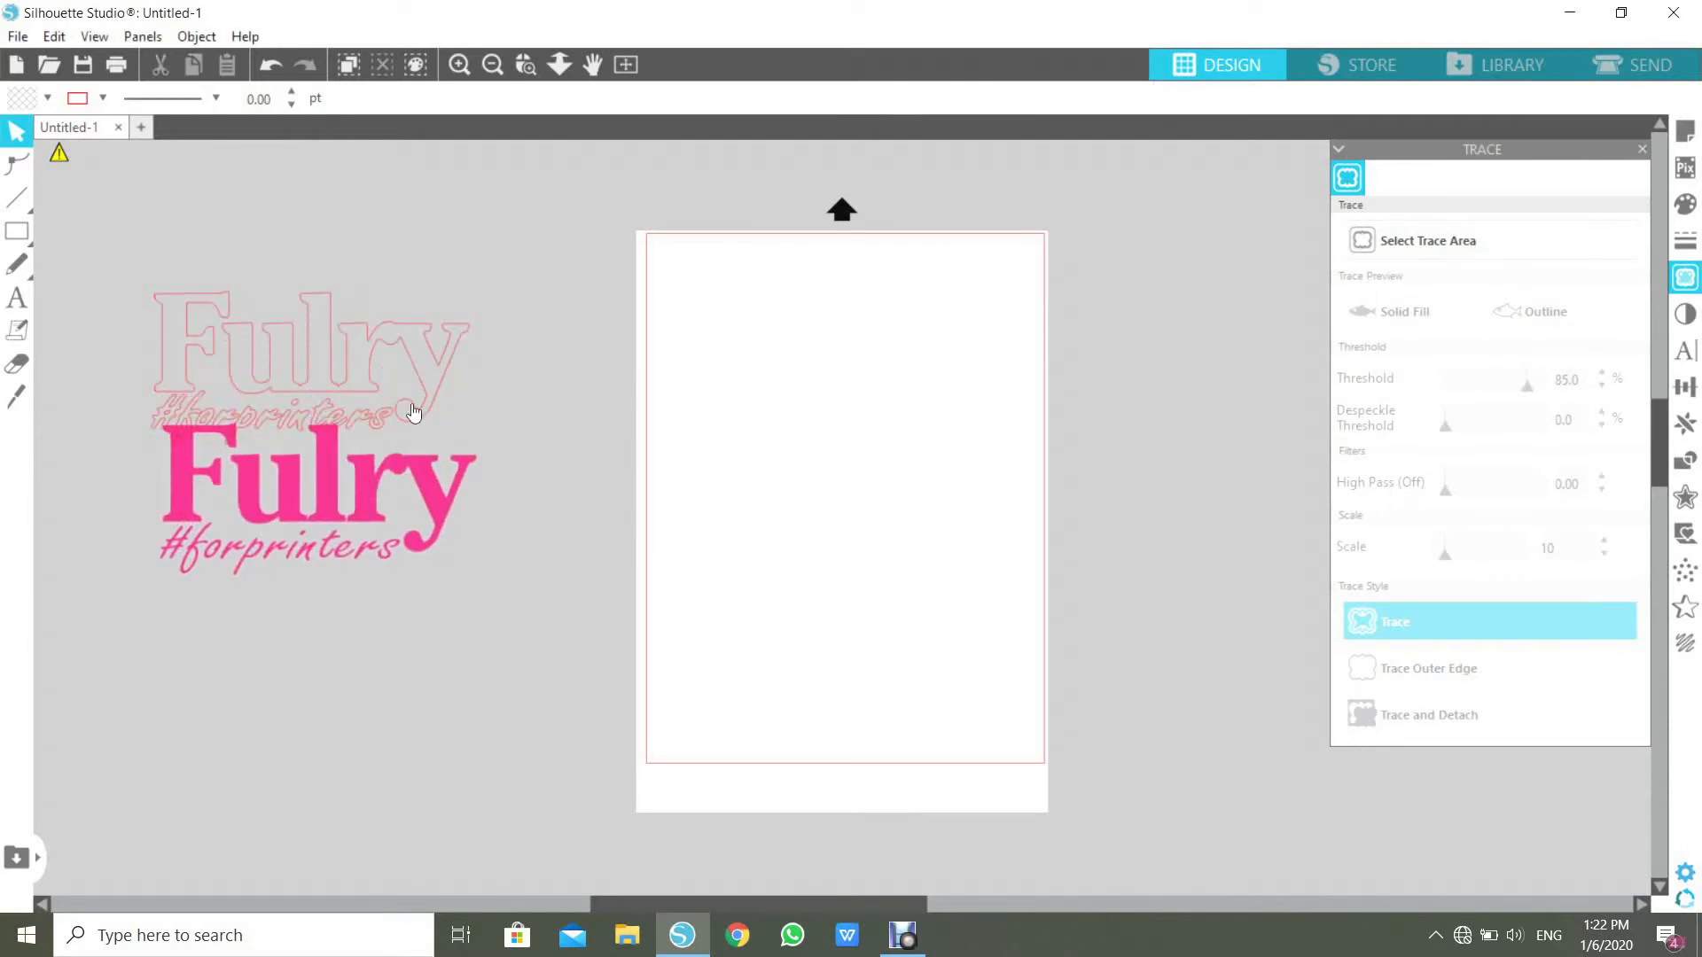
pyautogui.click(362, 503)
pyautogui.moveTo(360, 513); pyautogui.dragTo(375, 420)
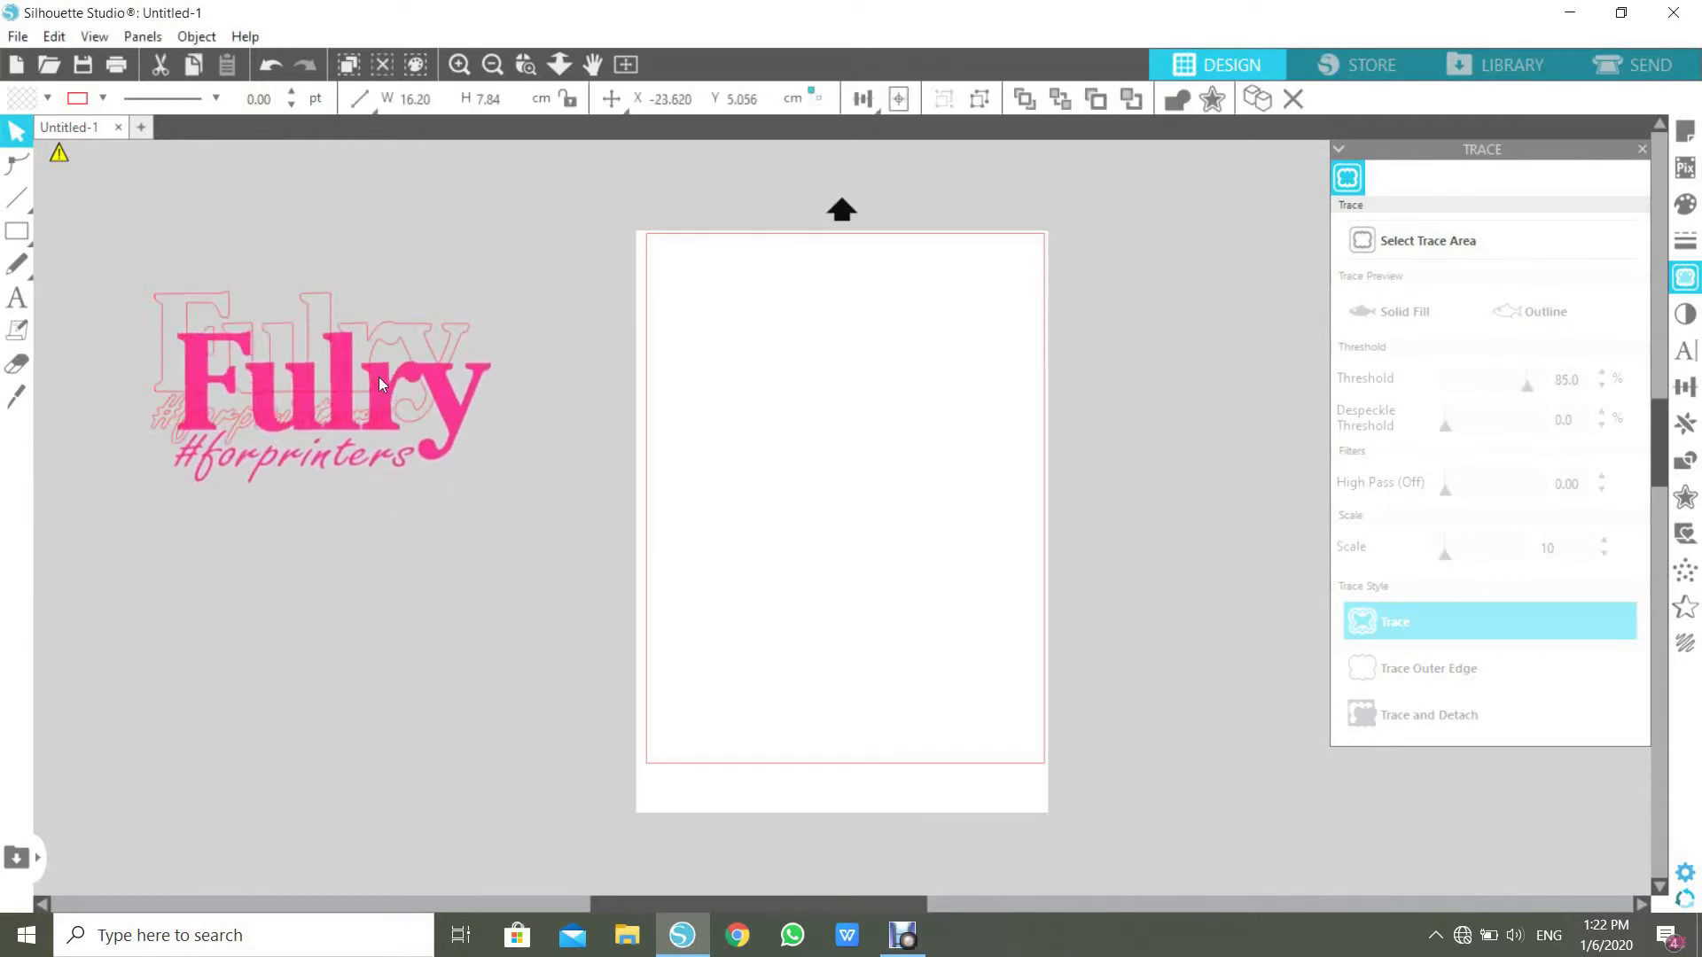
pyautogui.click(272, 65)
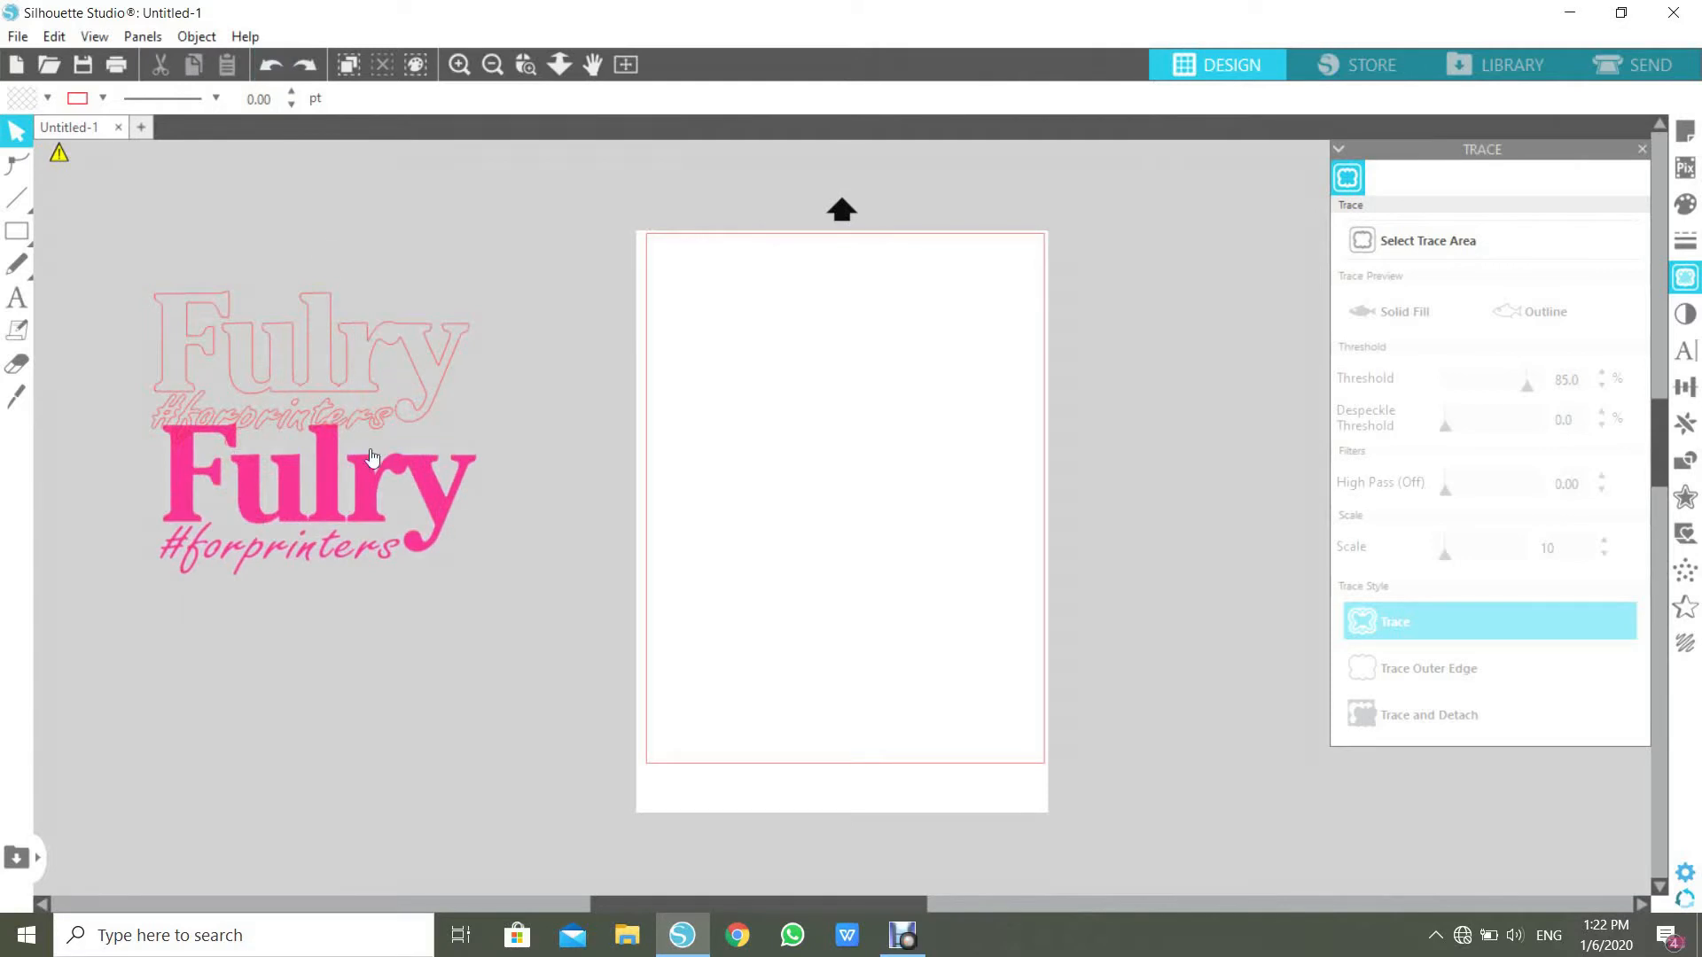
# Step: Move the traced outline to the top of the page and enlarge it to about 19.66 by 9.51 cm
pyautogui.moveTo(321, 328)
pyautogui.mouseDown()
pyautogui.moveTo(809, 334)
pyautogui.moveTo(833, 285)
pyautogui.mouseUp()
pyautogui.click(834, 286)
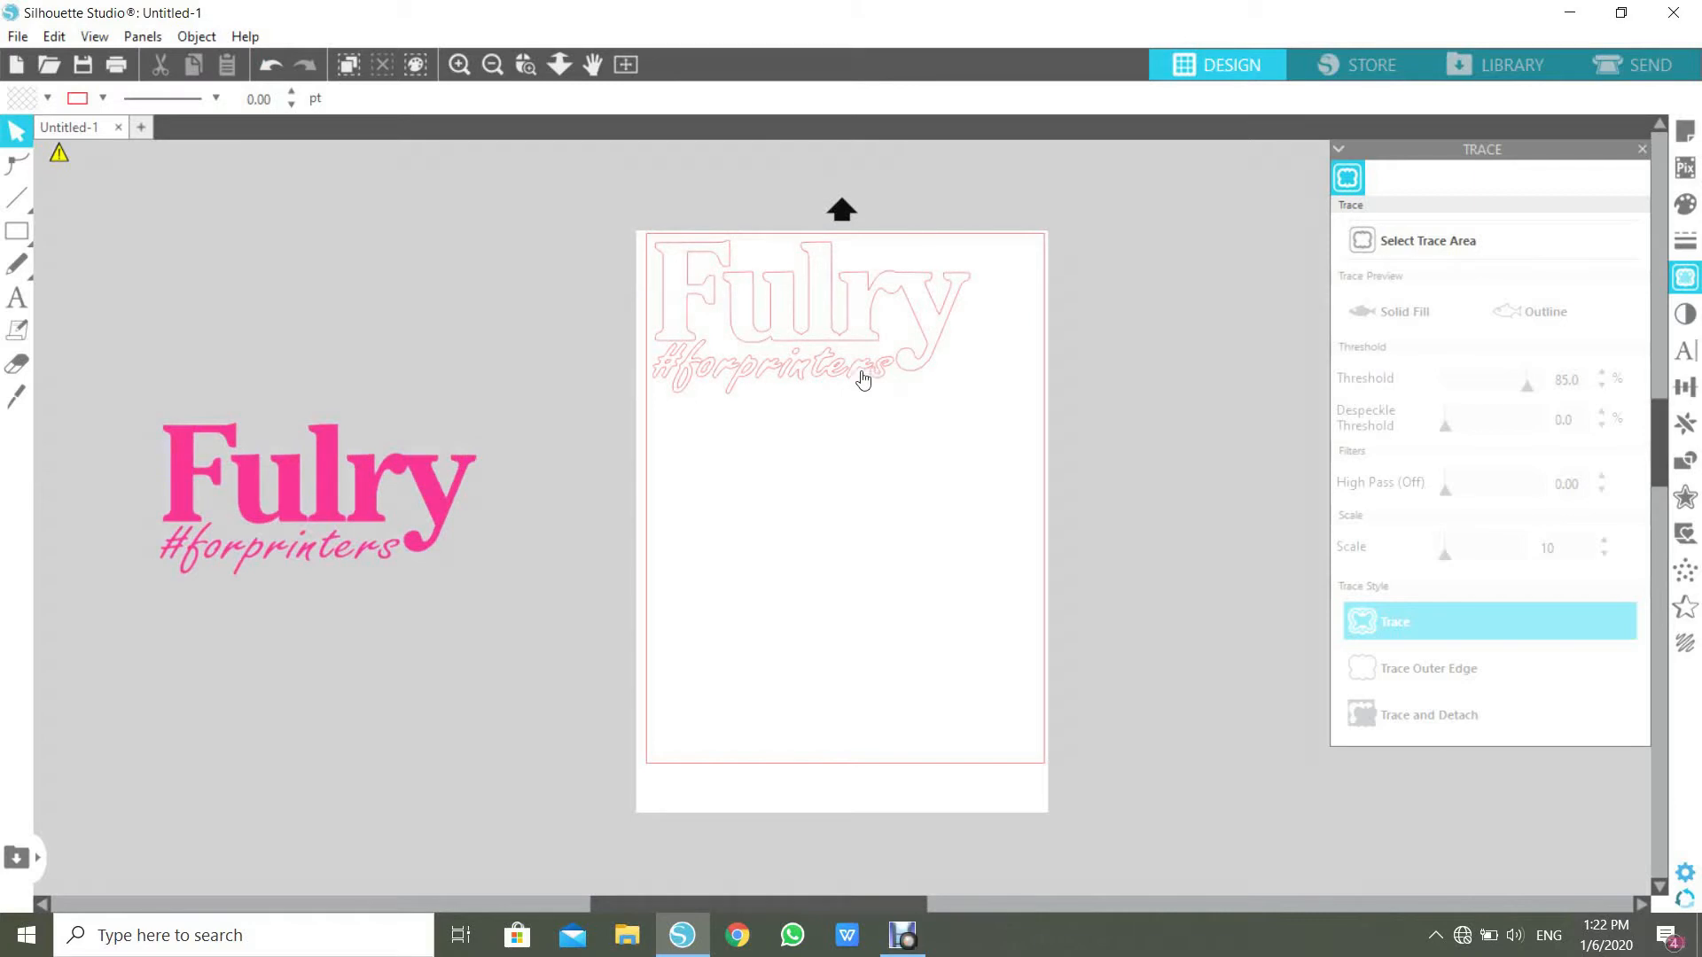
pyautogui.click(852, 330)
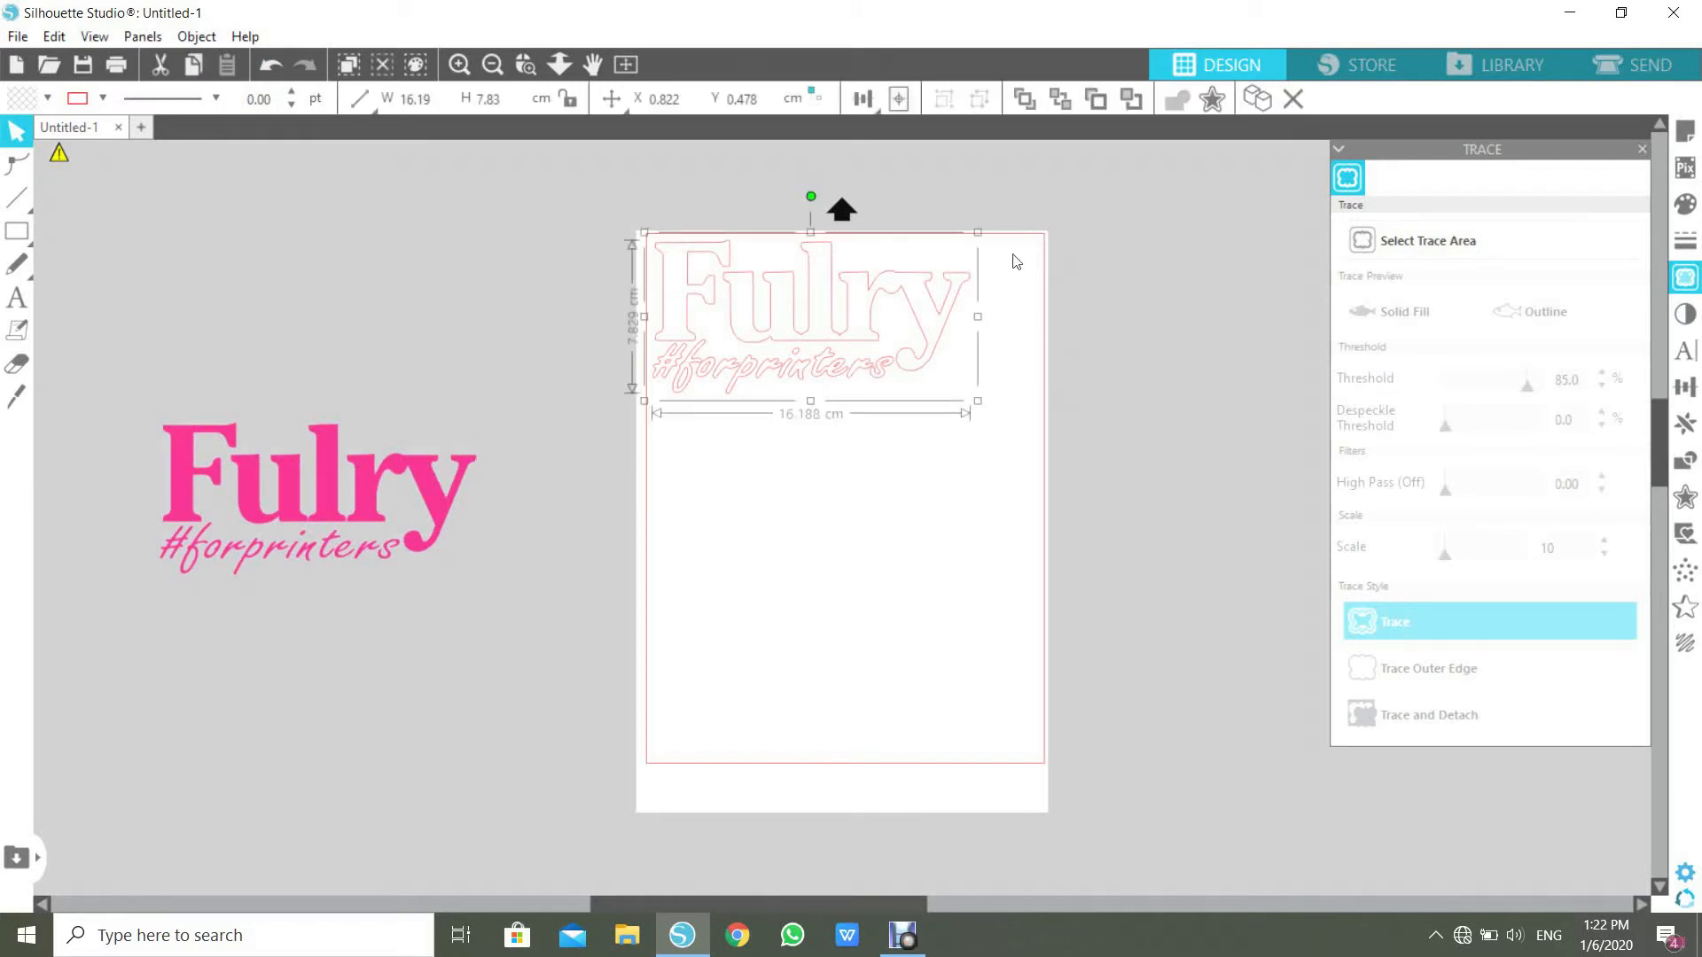
pyautogui.moveTo(977, 404); pyautogui.dragTo(1043, 452)
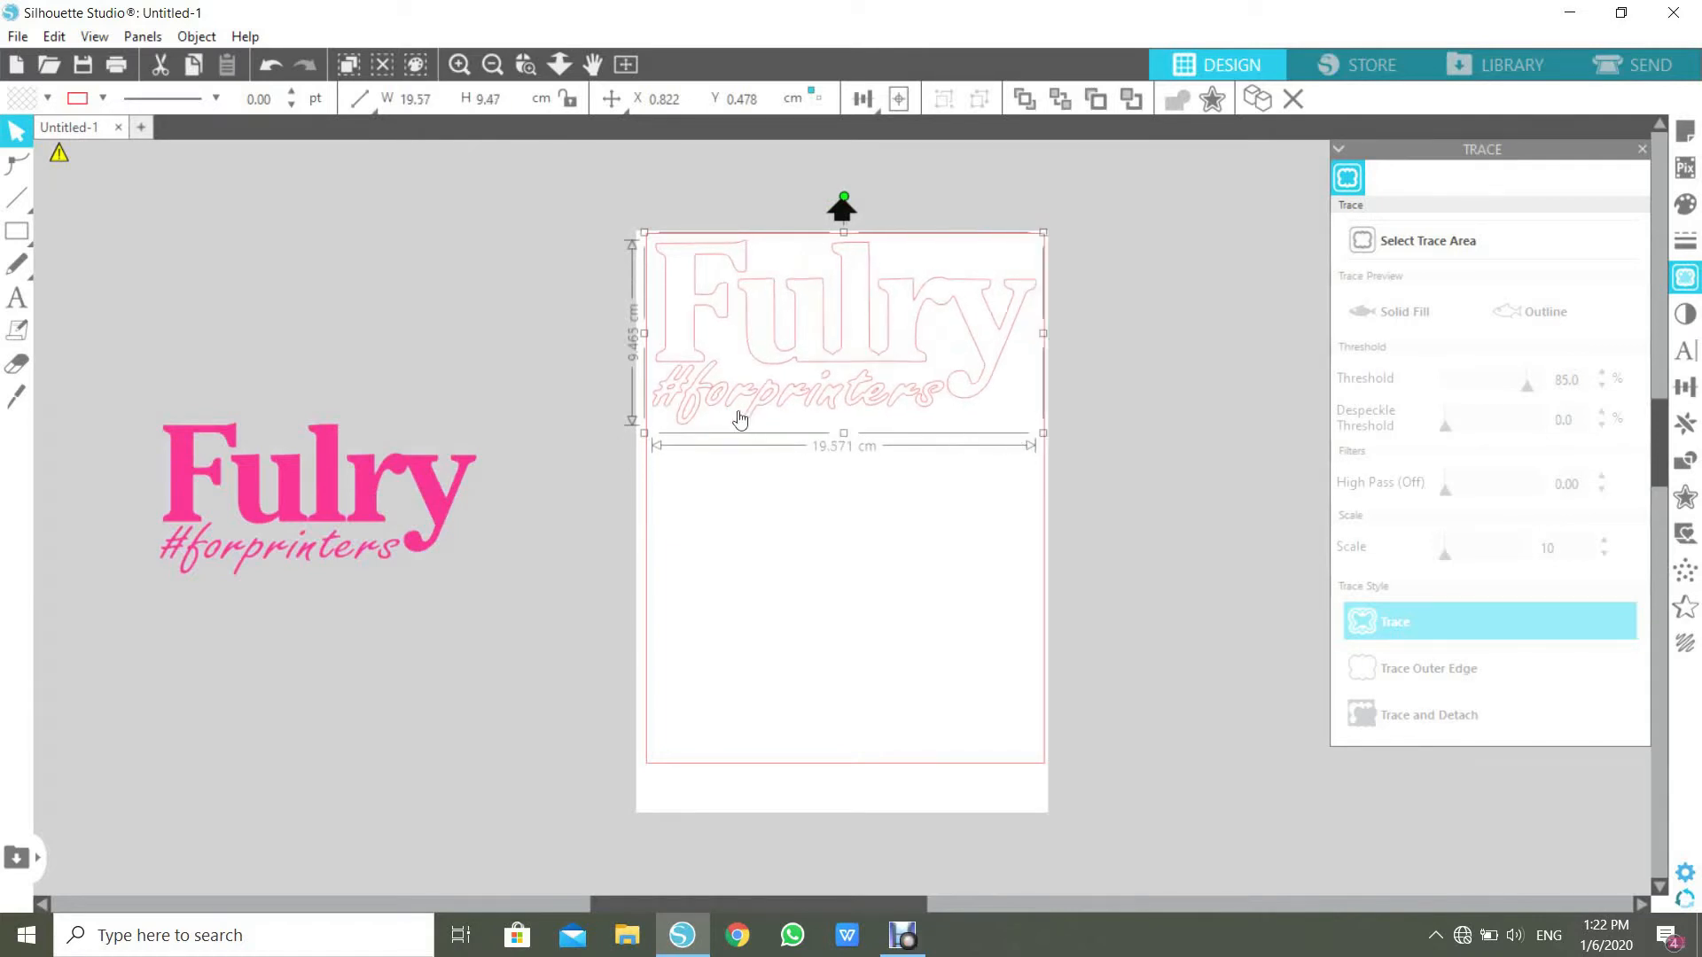
pyautogui.moveTo(639, 437); pyautogui.dragTo(646, 441)
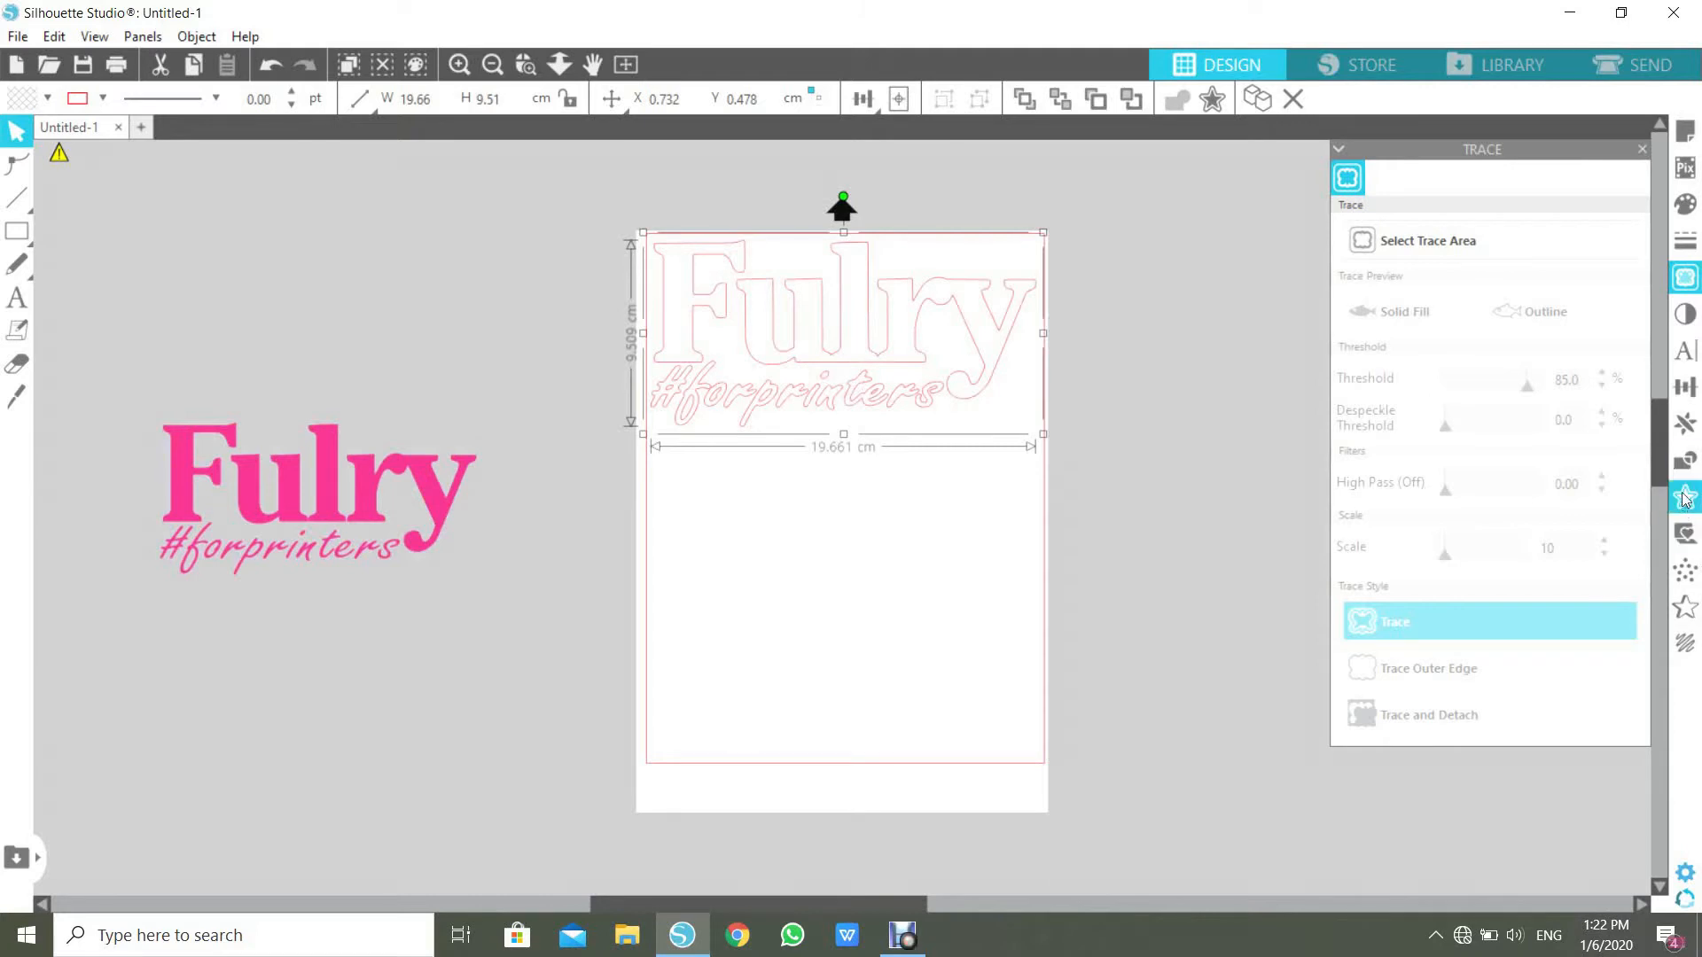
# Step: Set the traced outline's dimensions to 20 cm wide and 10 cm high
pyautogui.click(1685, 386)
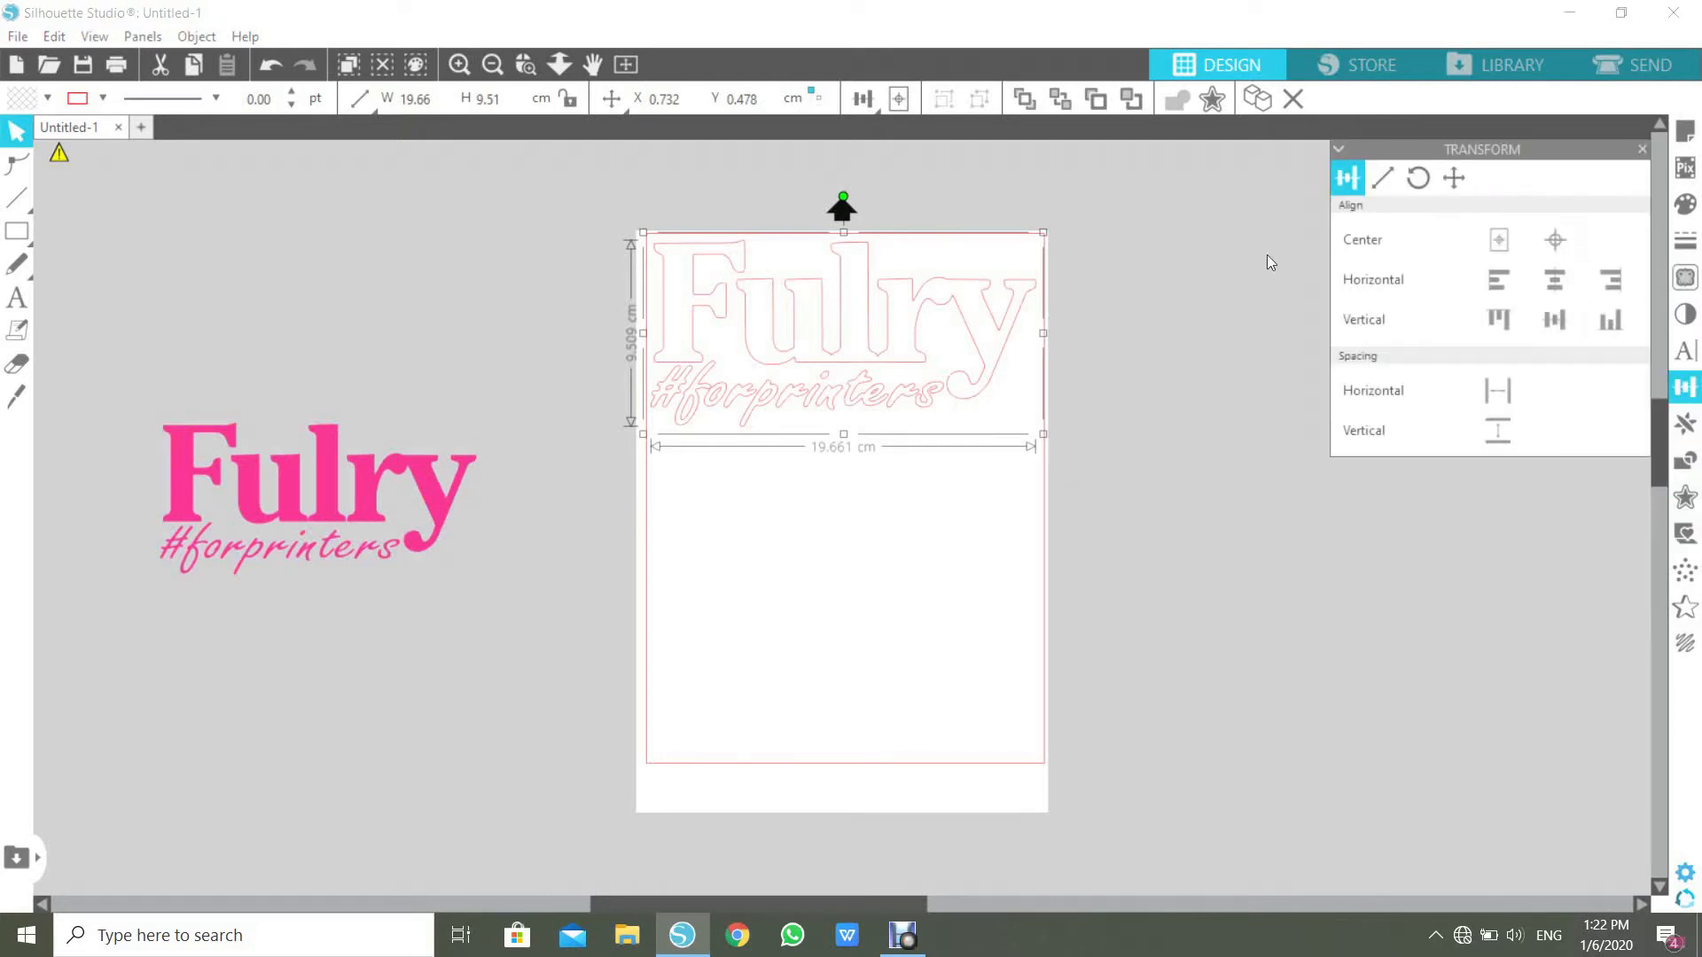
pyautogui.click(1384, 178)
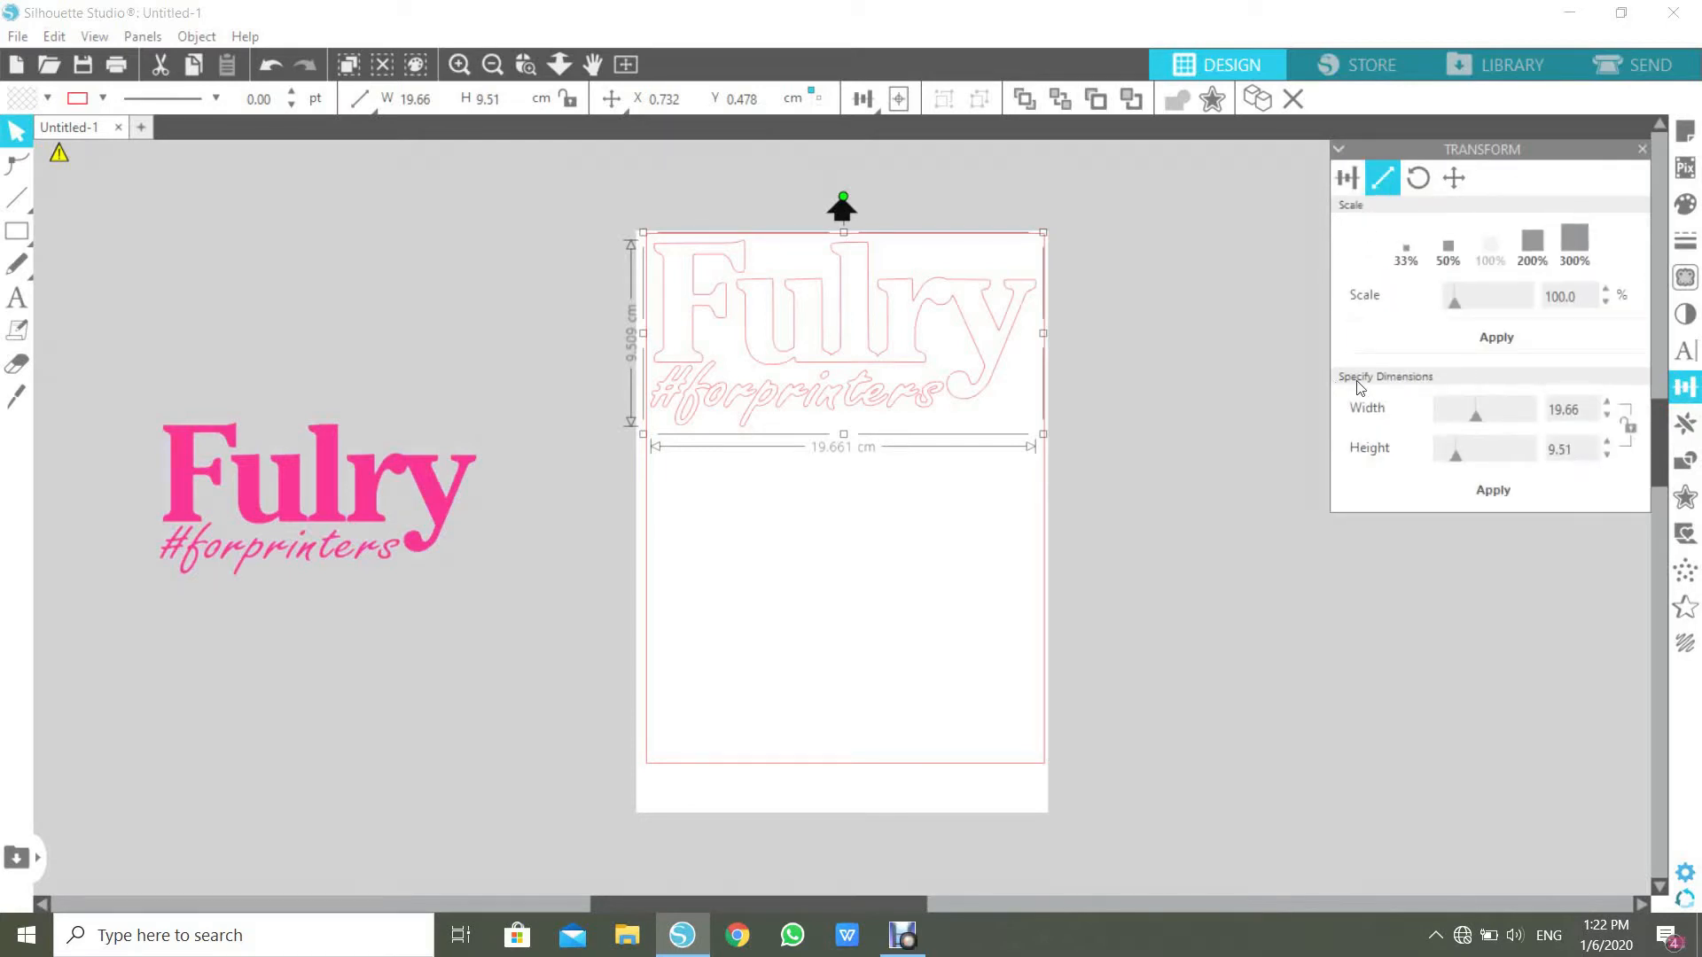
pyautogui.click(1594, 407)
pyautogui.write('20')
pyautogui.click(1578, 458)
pyautogui.write('10.00')
pyautogui.click(1491, 493)
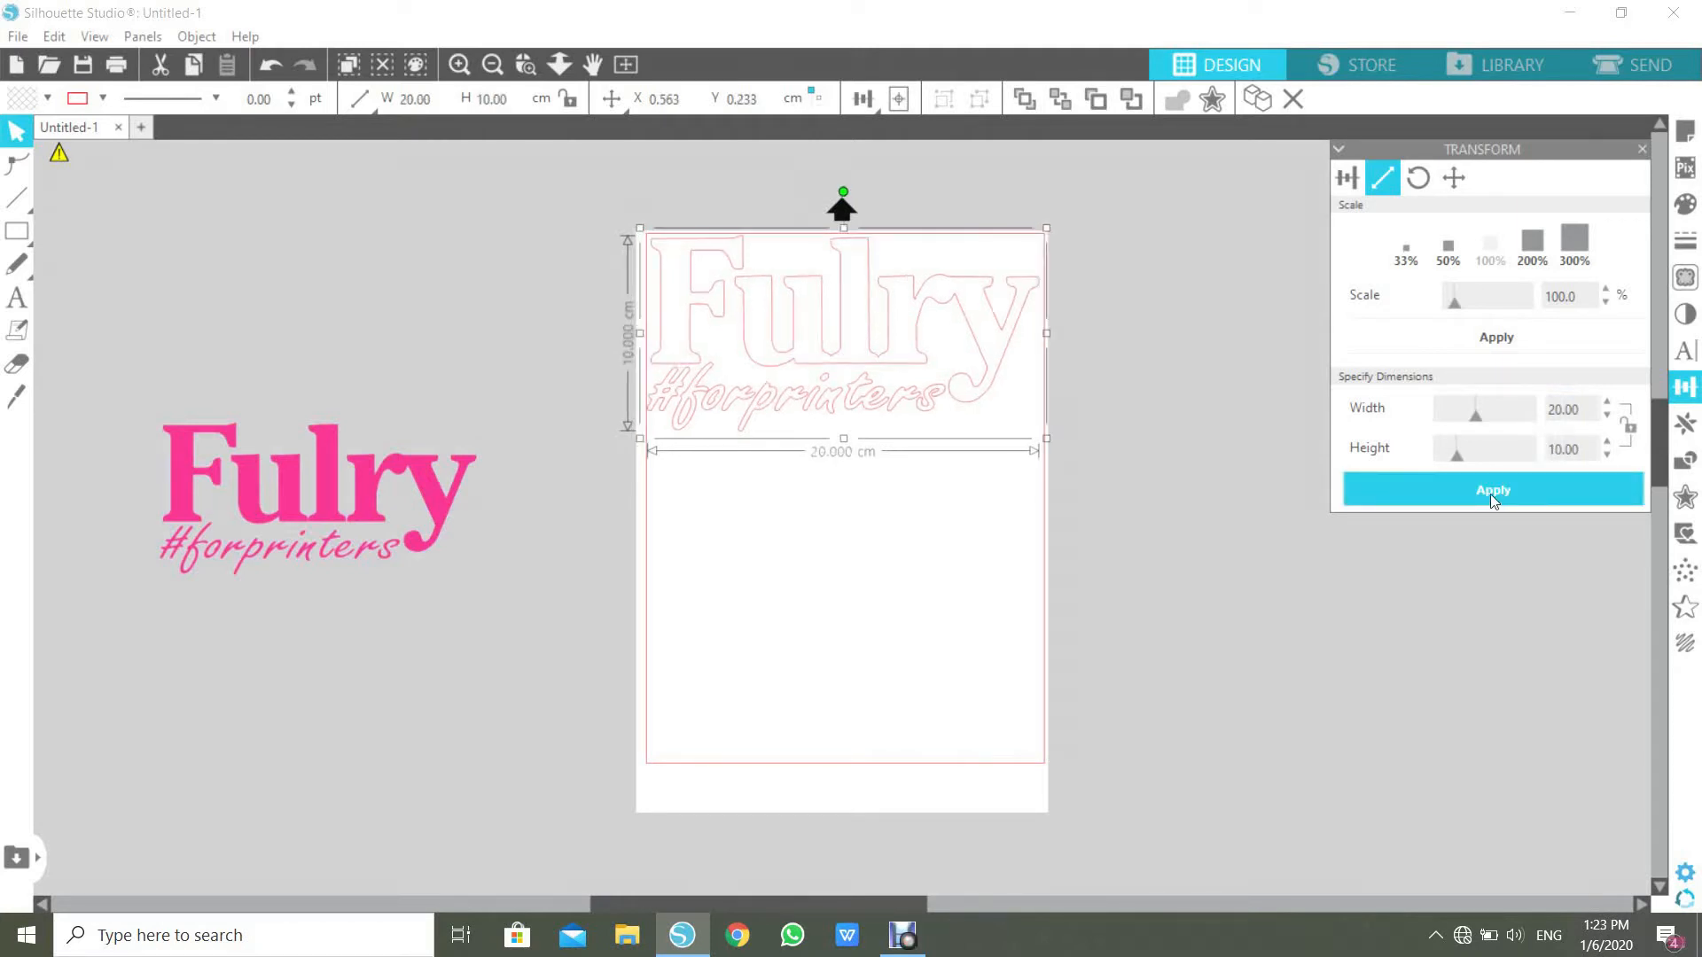
pyautogui.click(1224, 540)
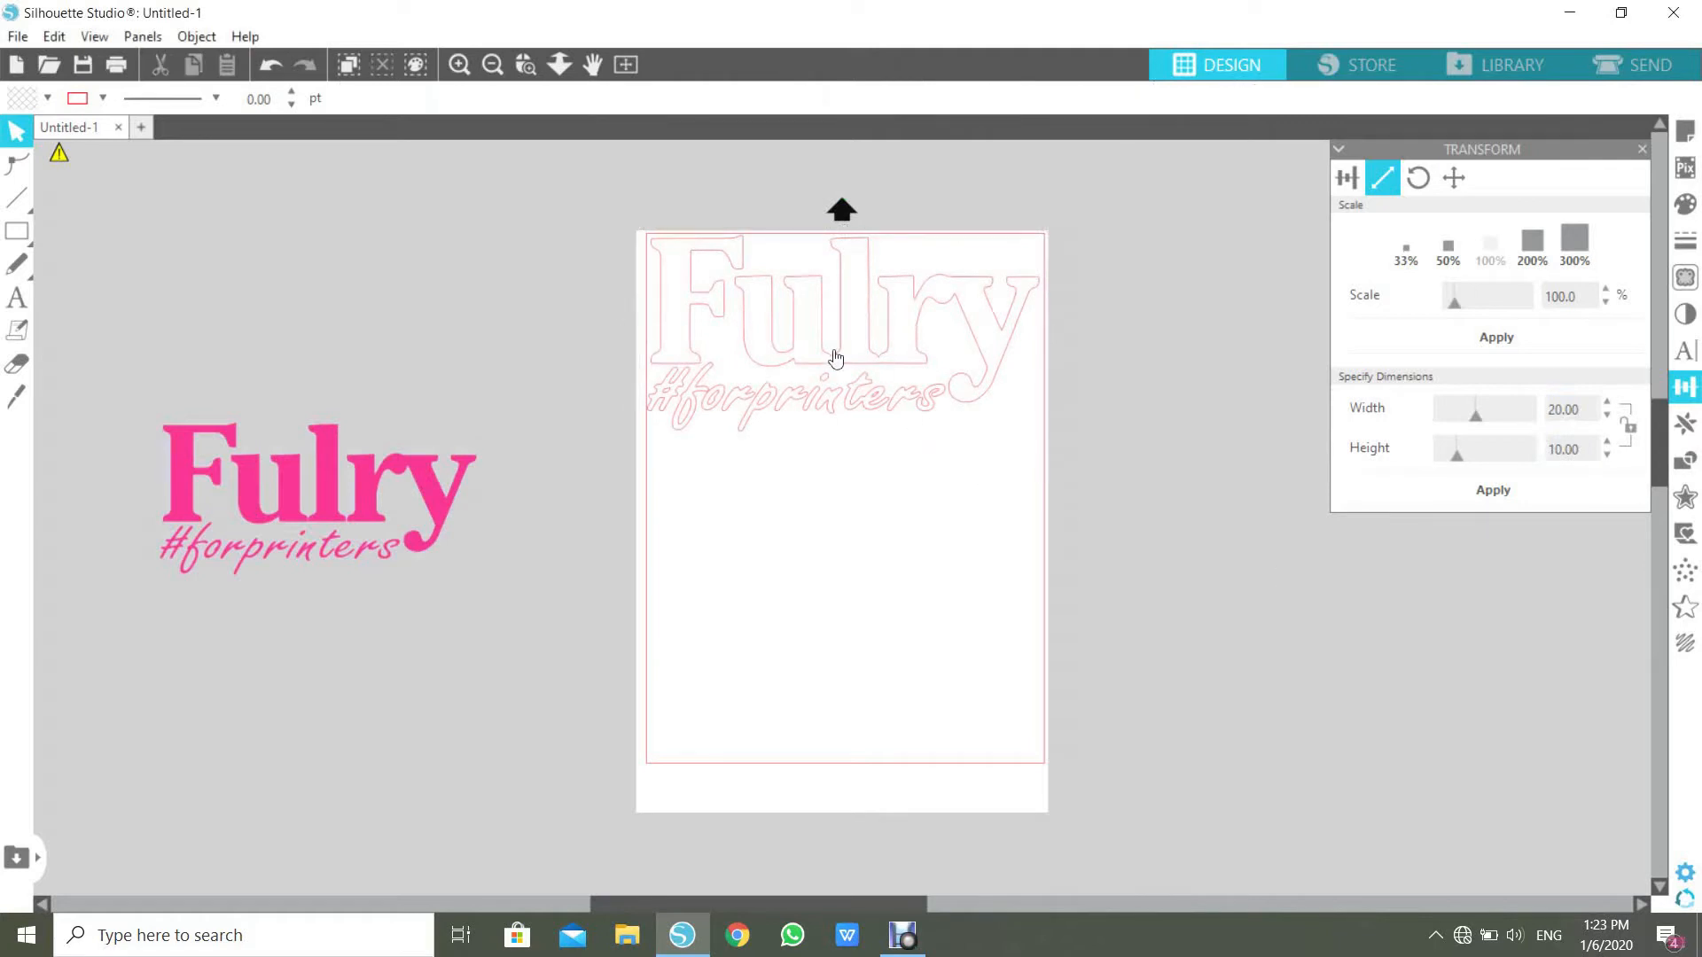
# Step: Open the page setup and stretch the outline past the page's cut border to about 20.34 by 10.17 cm
pyautogui.click(788, 377)
pyautogui.moveTo(892, 314); pyautogui.dragTo(893, 315)
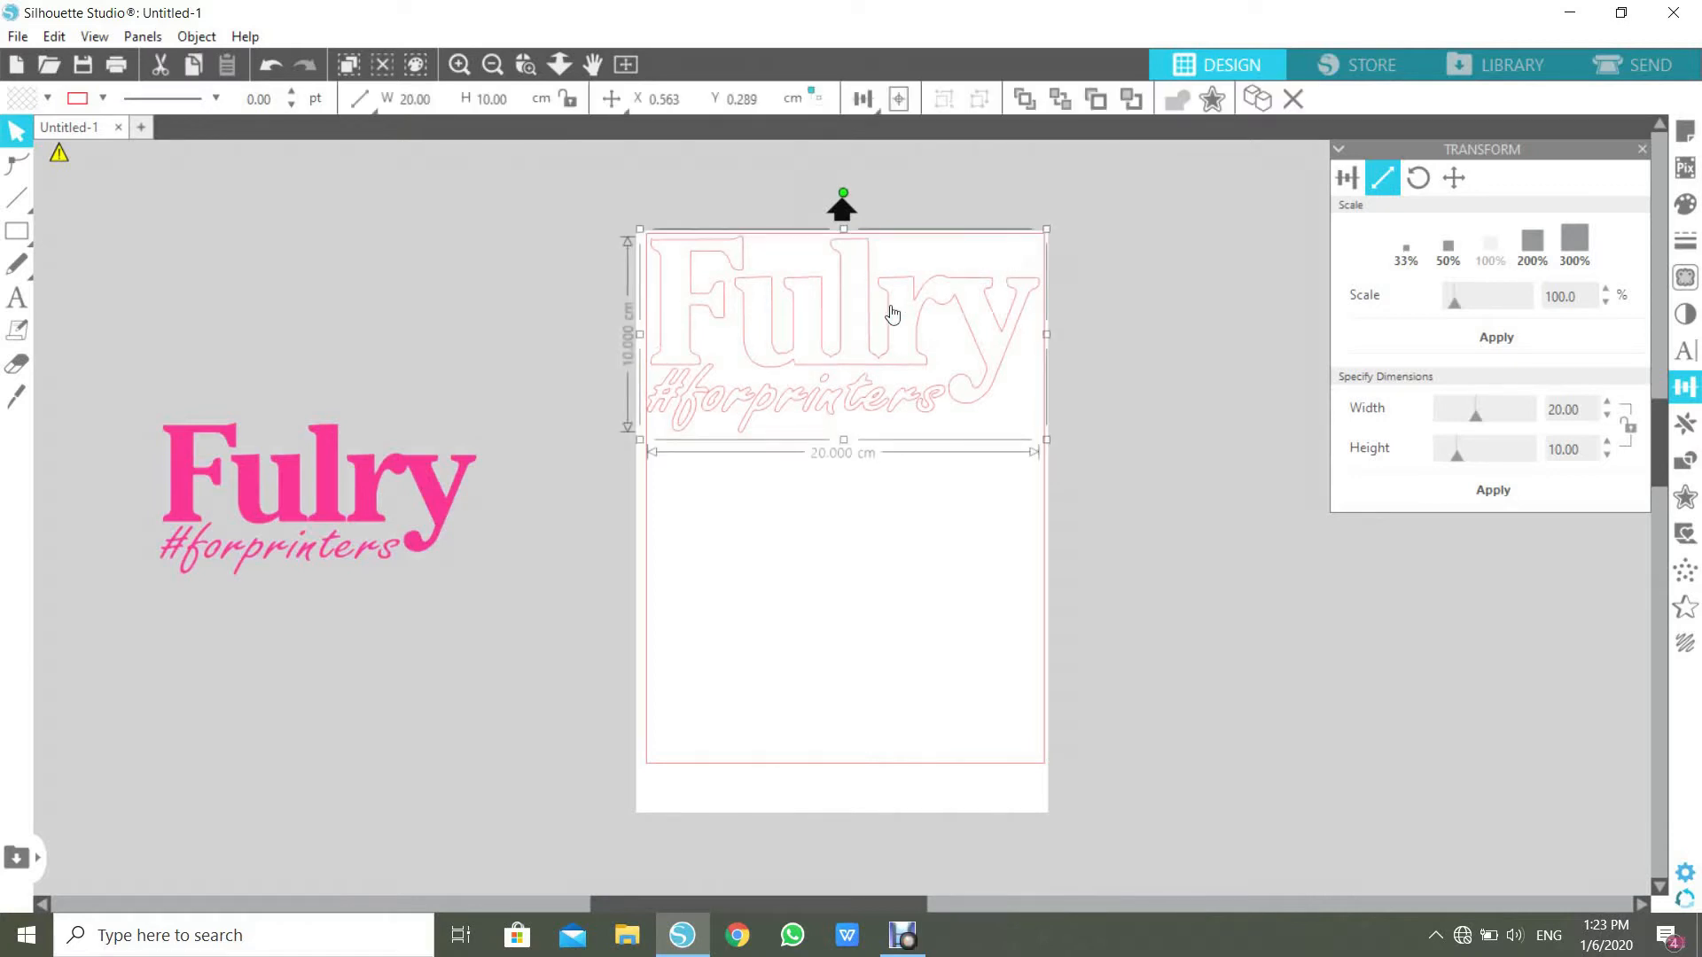
pyautogui.click(1685, 133)
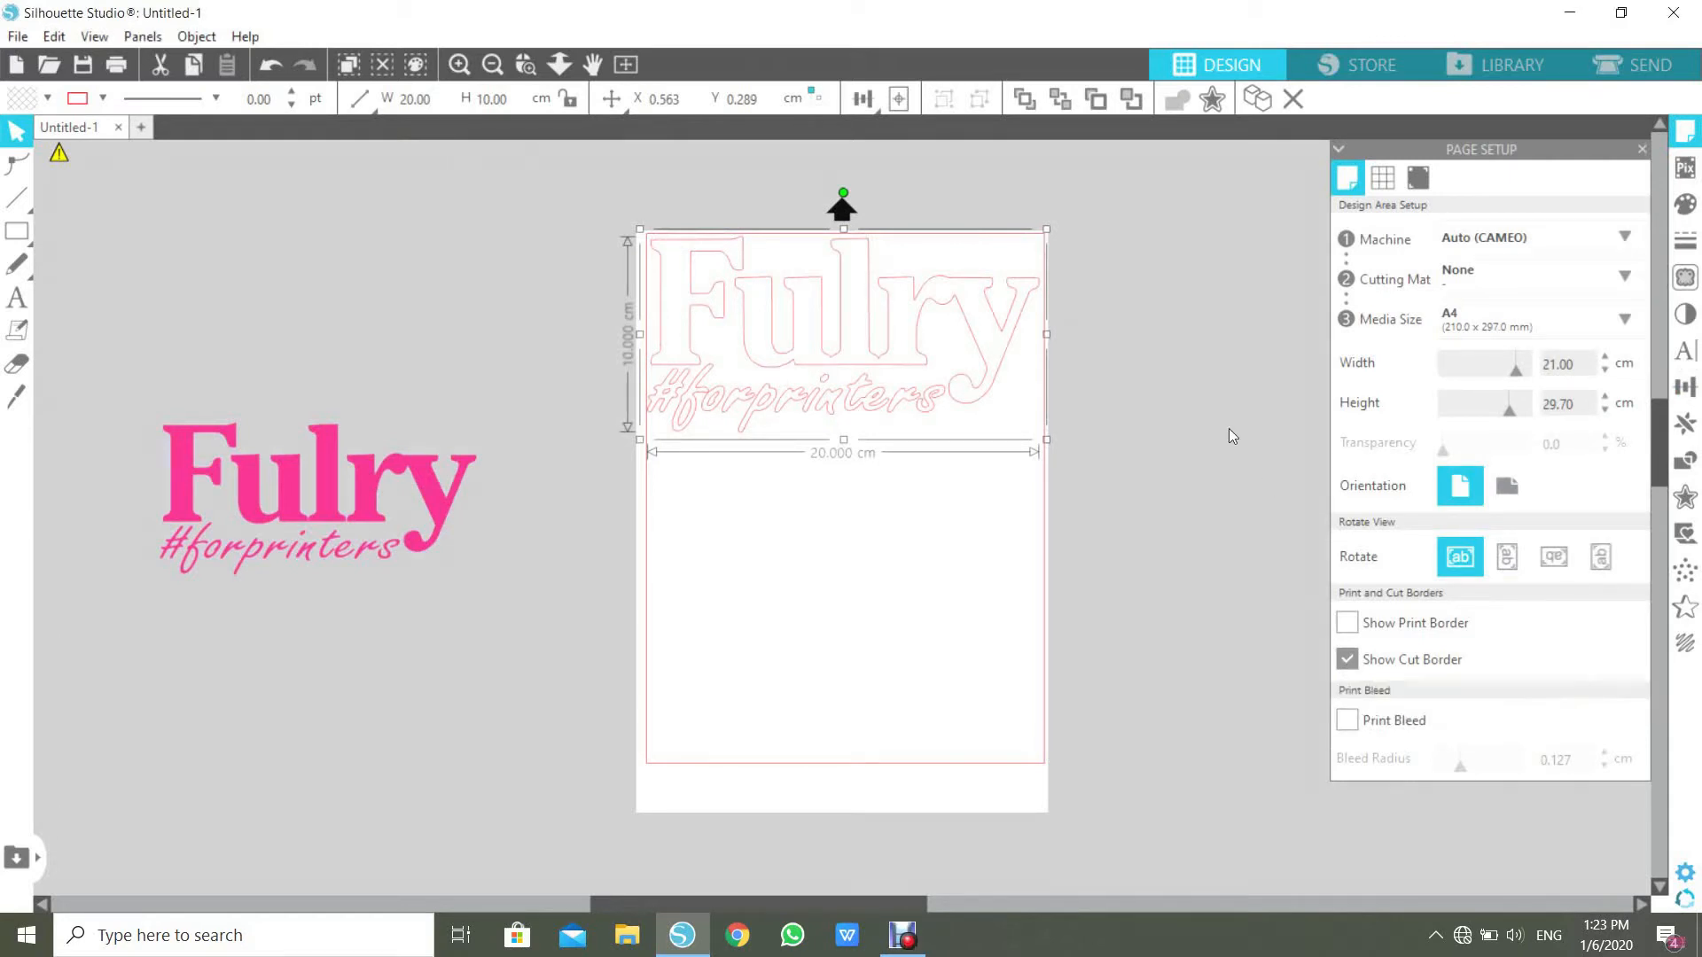
pyautogui.click(961, 444)
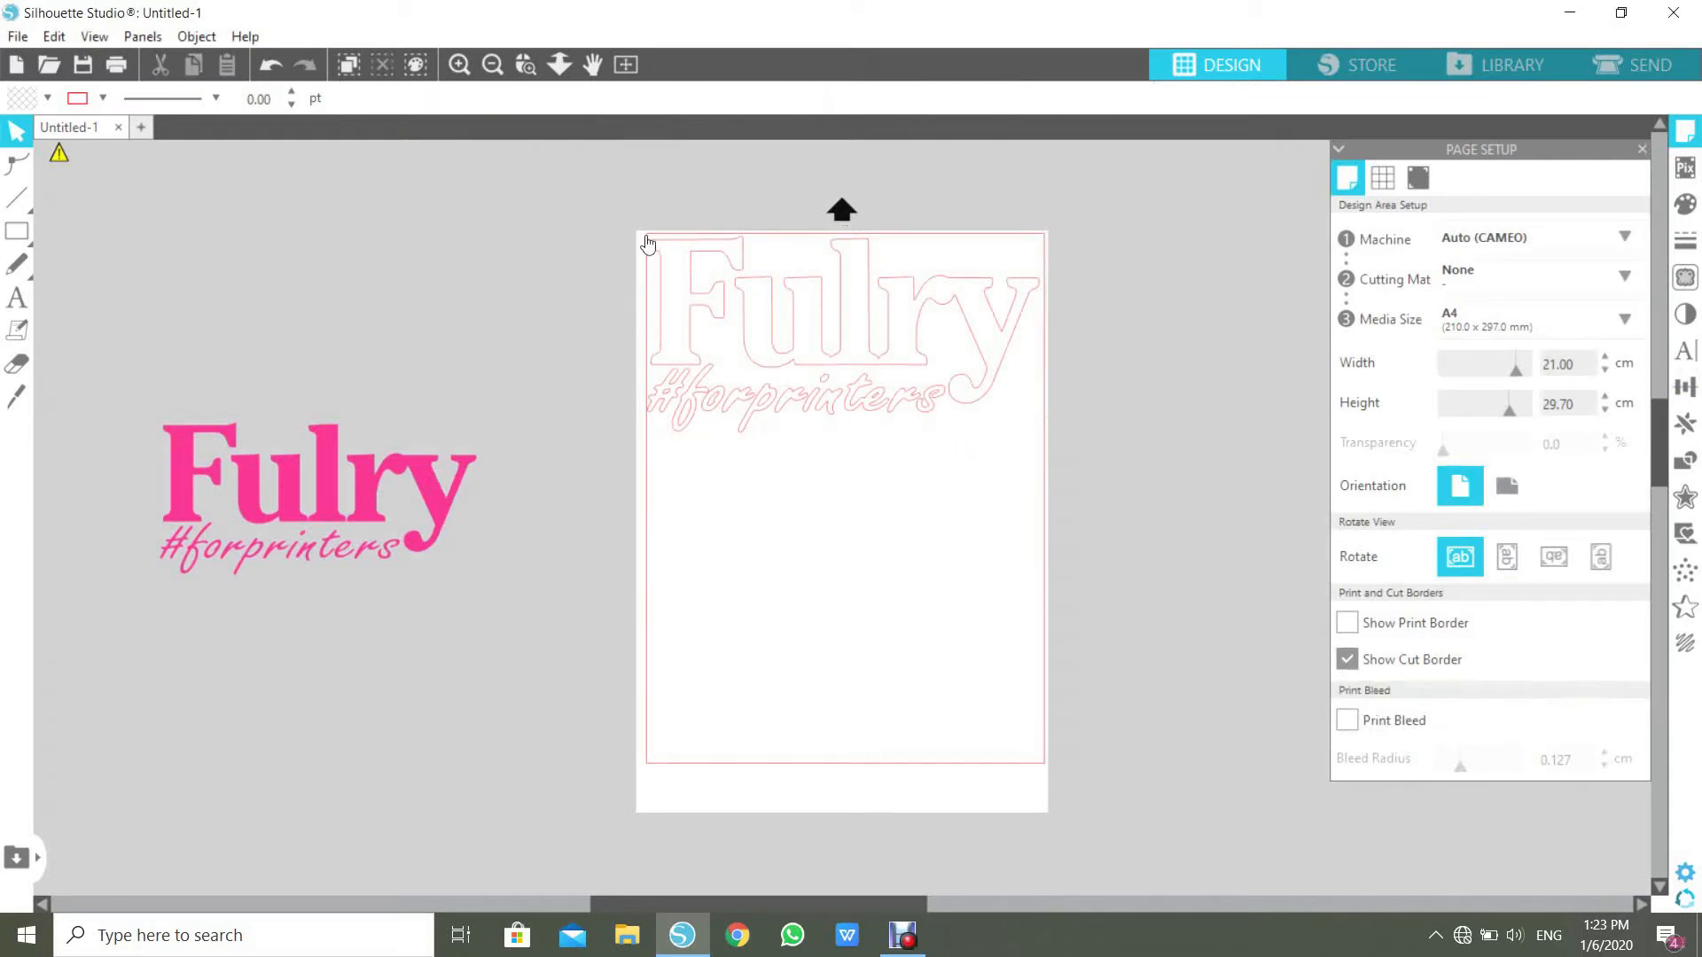
pyautogui.click(688, 285)
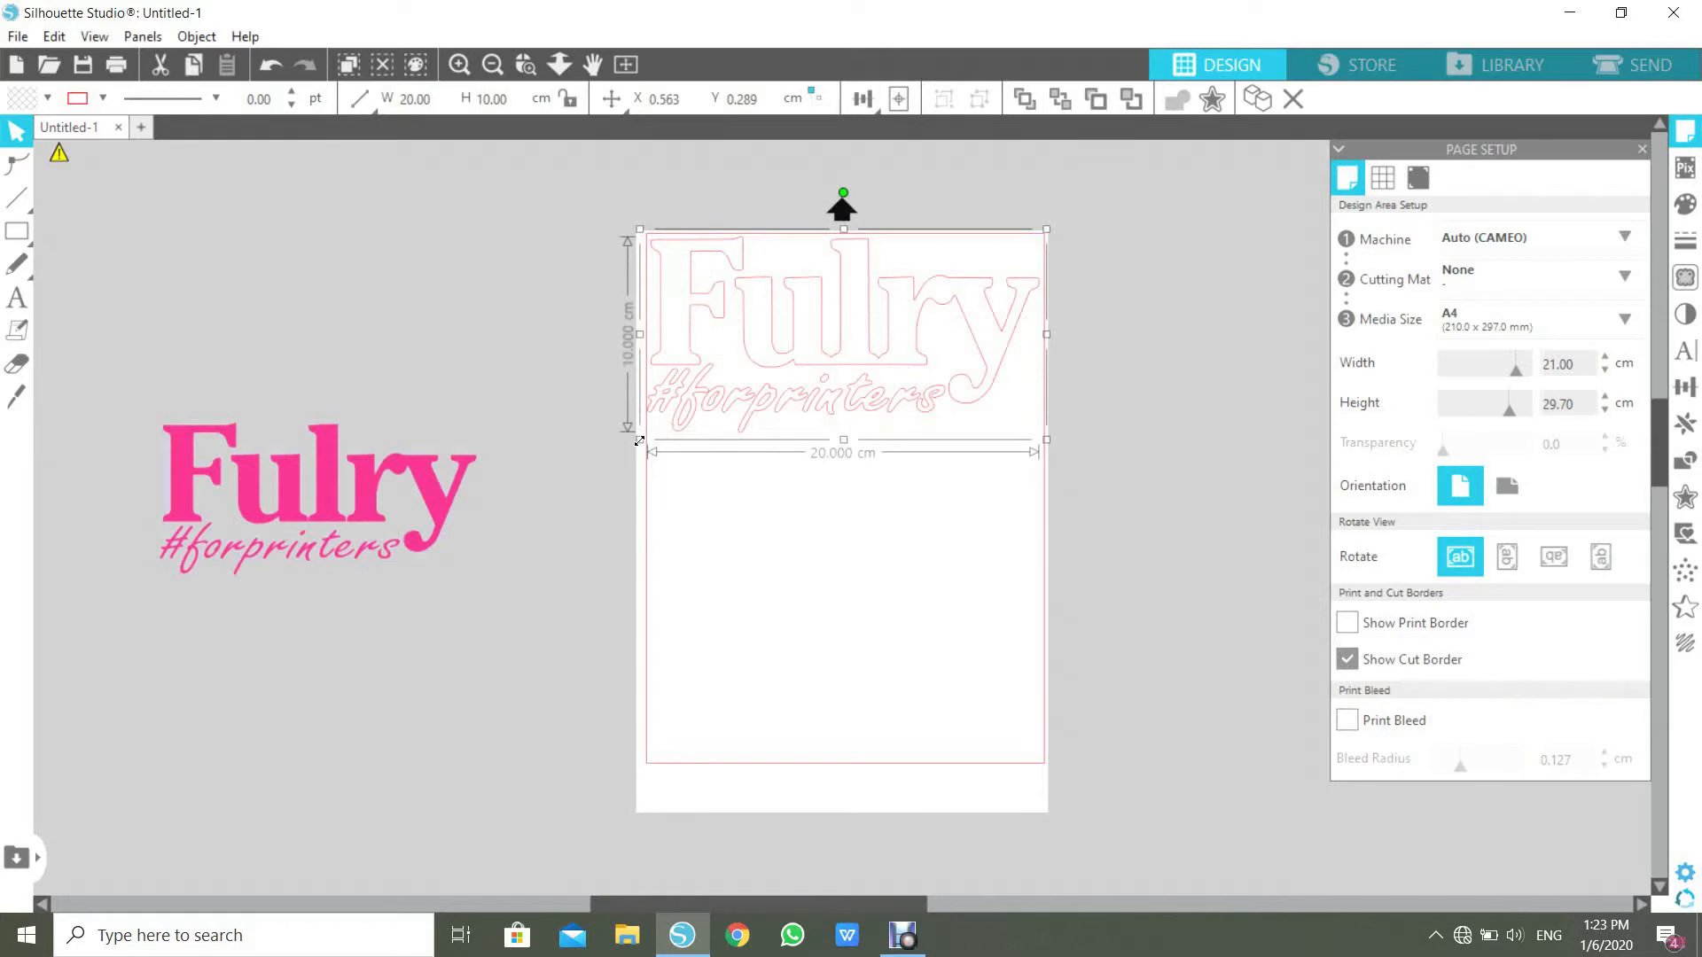
pyautogui.moveTo(638, 441); pyautogui.dragTo(634, 440)
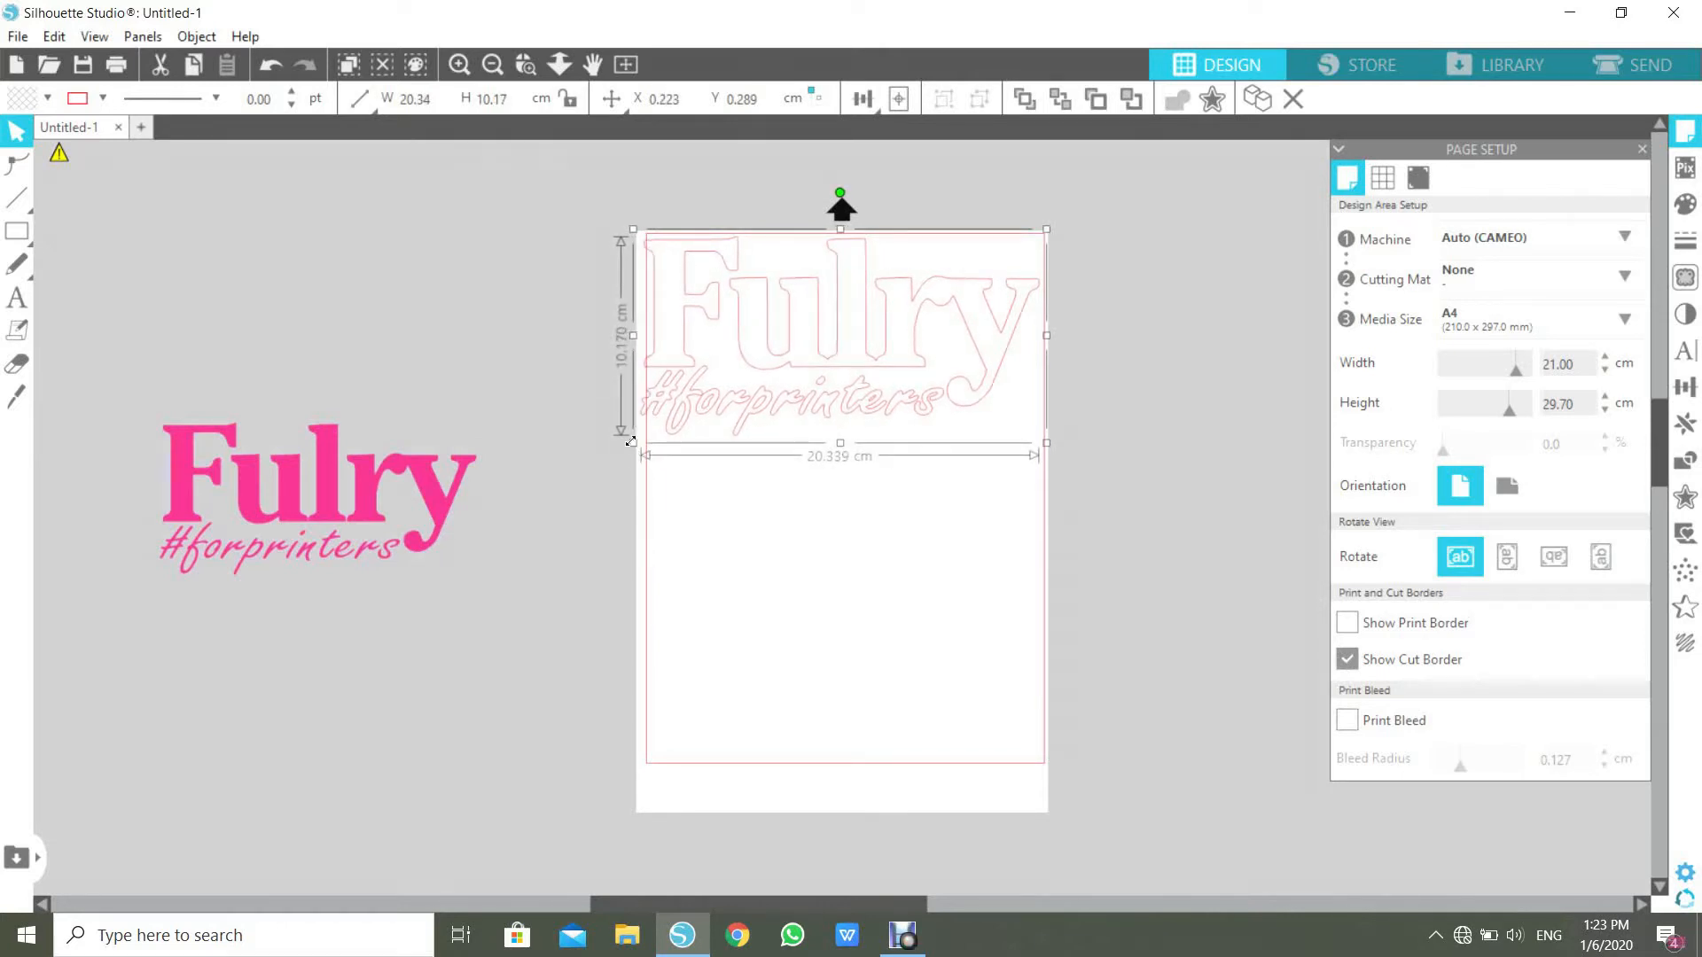
pyautogui.click(1125, 286)
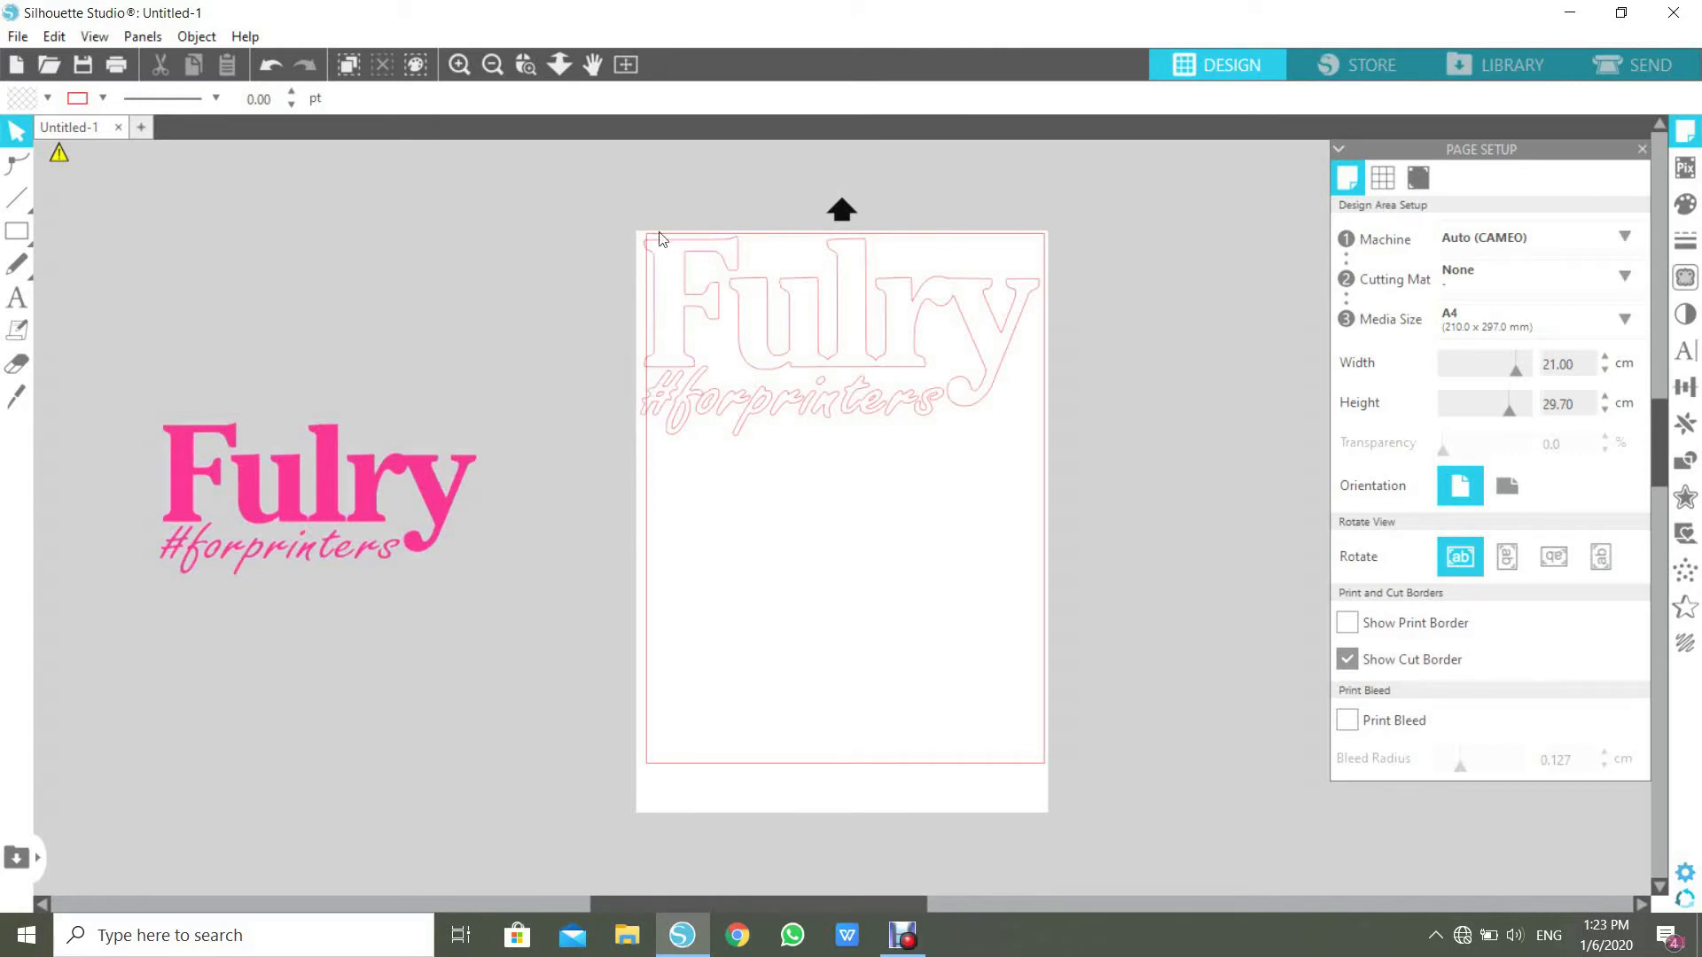
# Step: Show the print border instead of the cut border, and move the pink lettering onto the page and back off
pyautogui.click(1348, 624)
pyautogui.click(1348, 659)
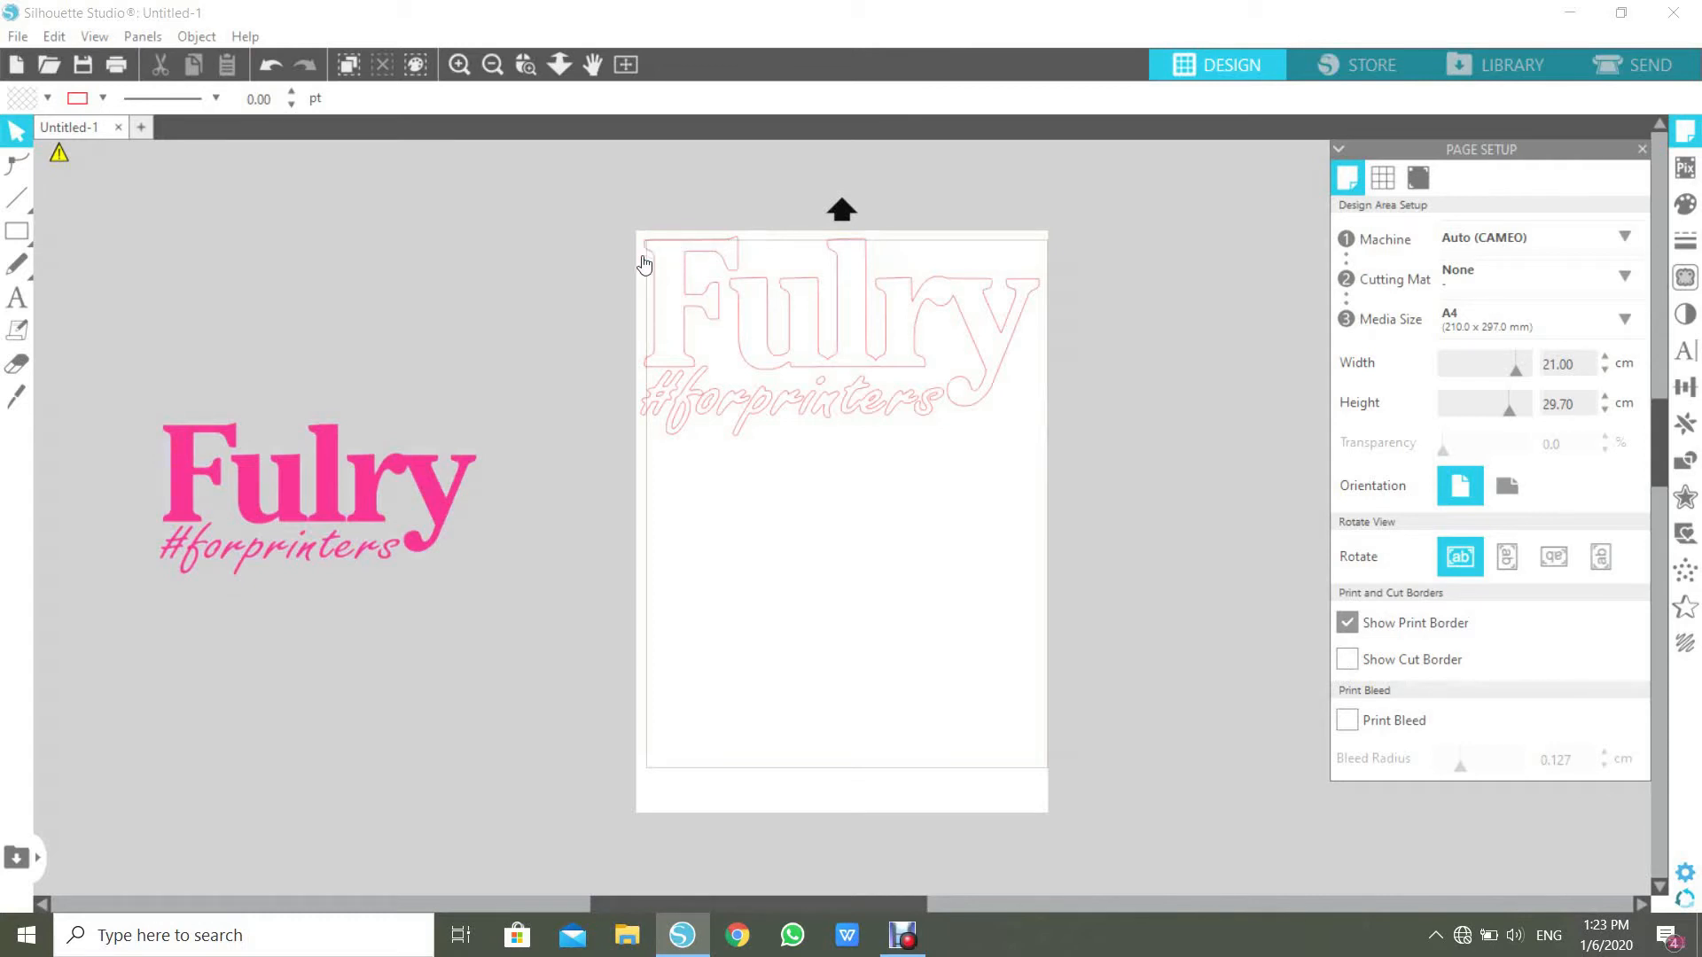
pyautogui.moveTo(411, 469); pyautogui.dragTo(884, 515)
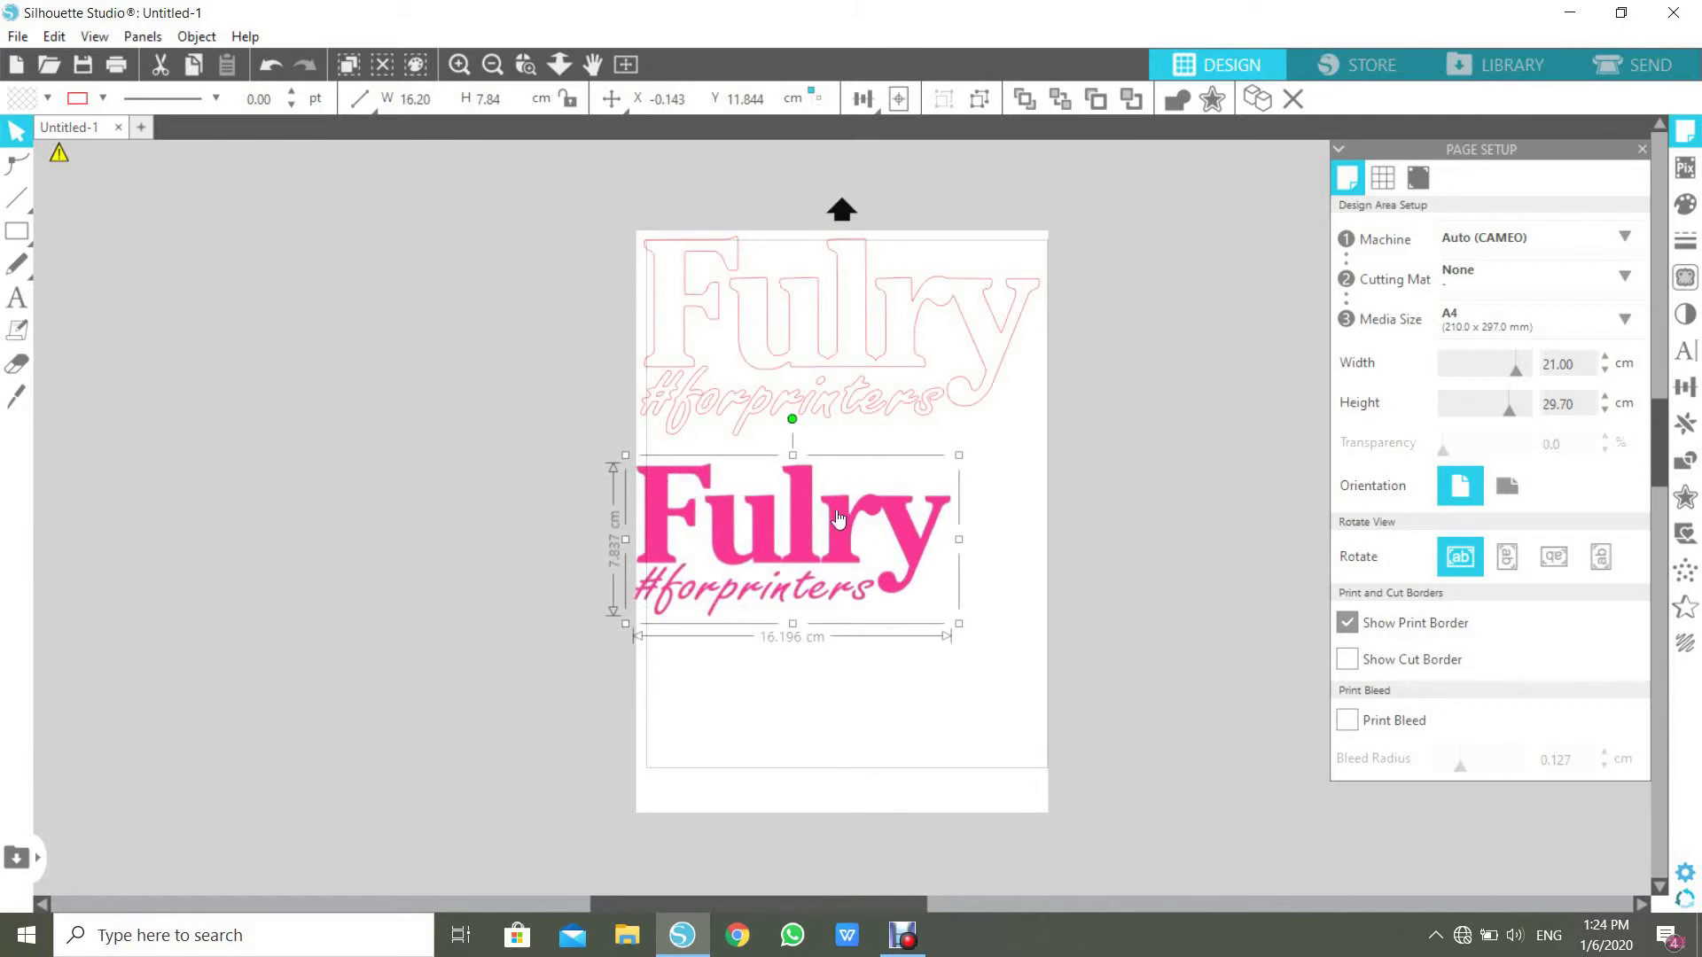
pyautogui.moveTo(835, 509); pyautogui.dragTo(396, 432)
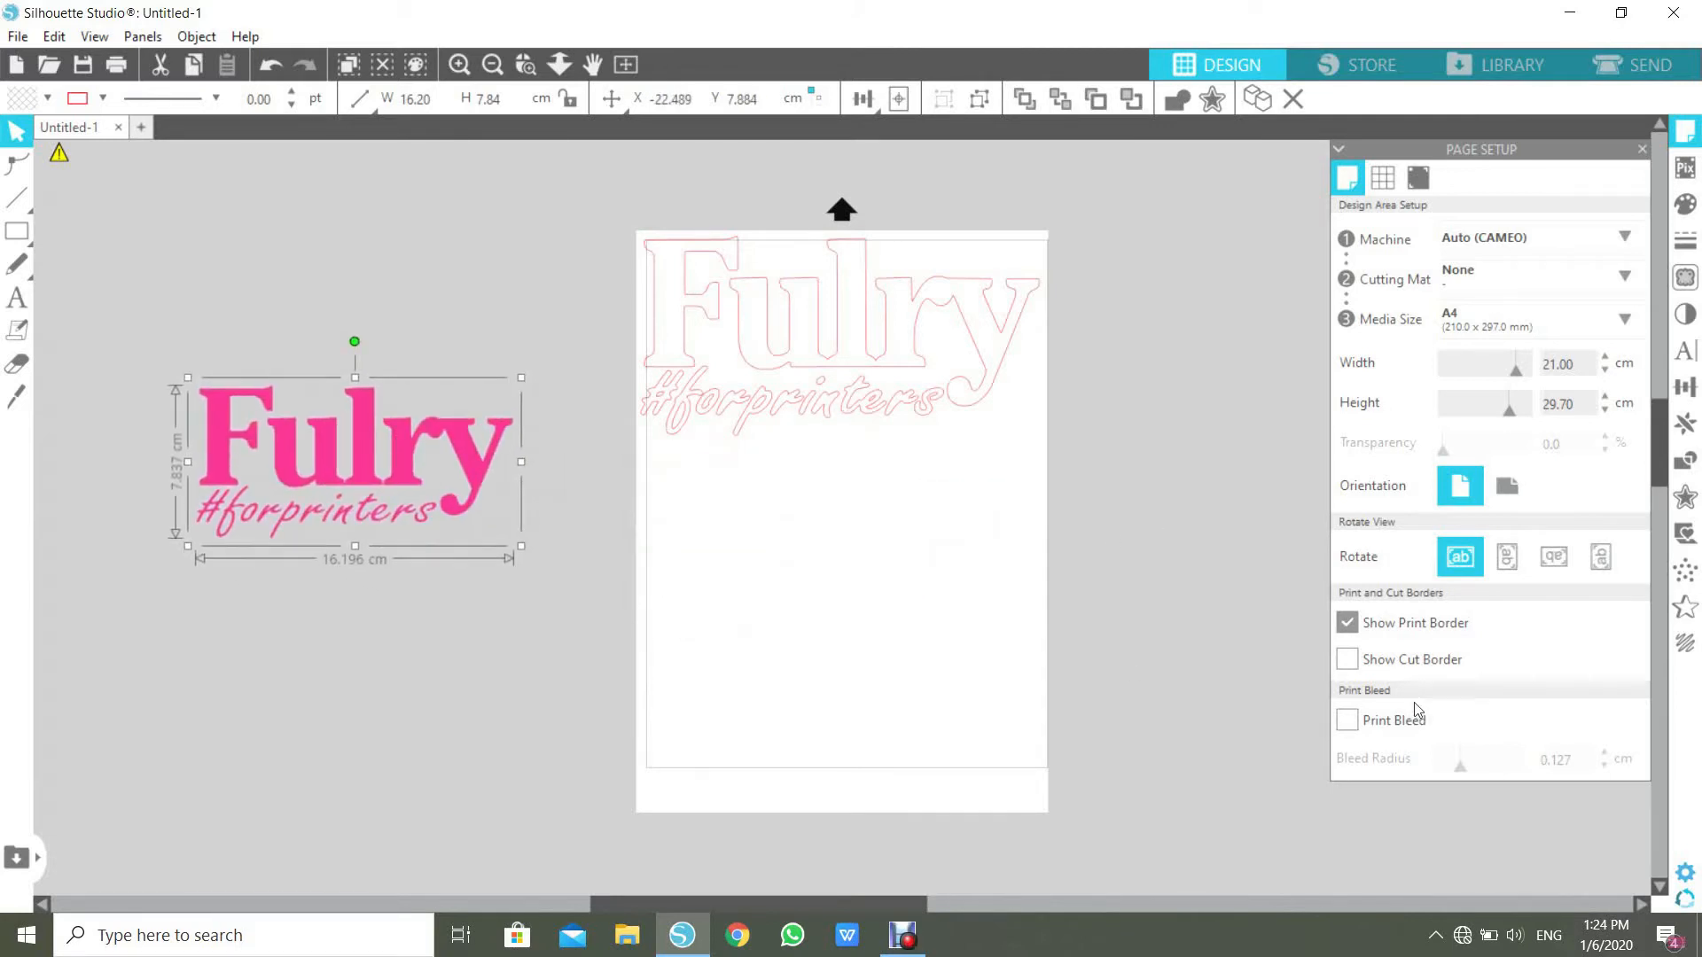
# Step: Show the page's cut border again and hide the print border
pyautogui.click(1347, 660)
pyautogui.click(1346, 660)
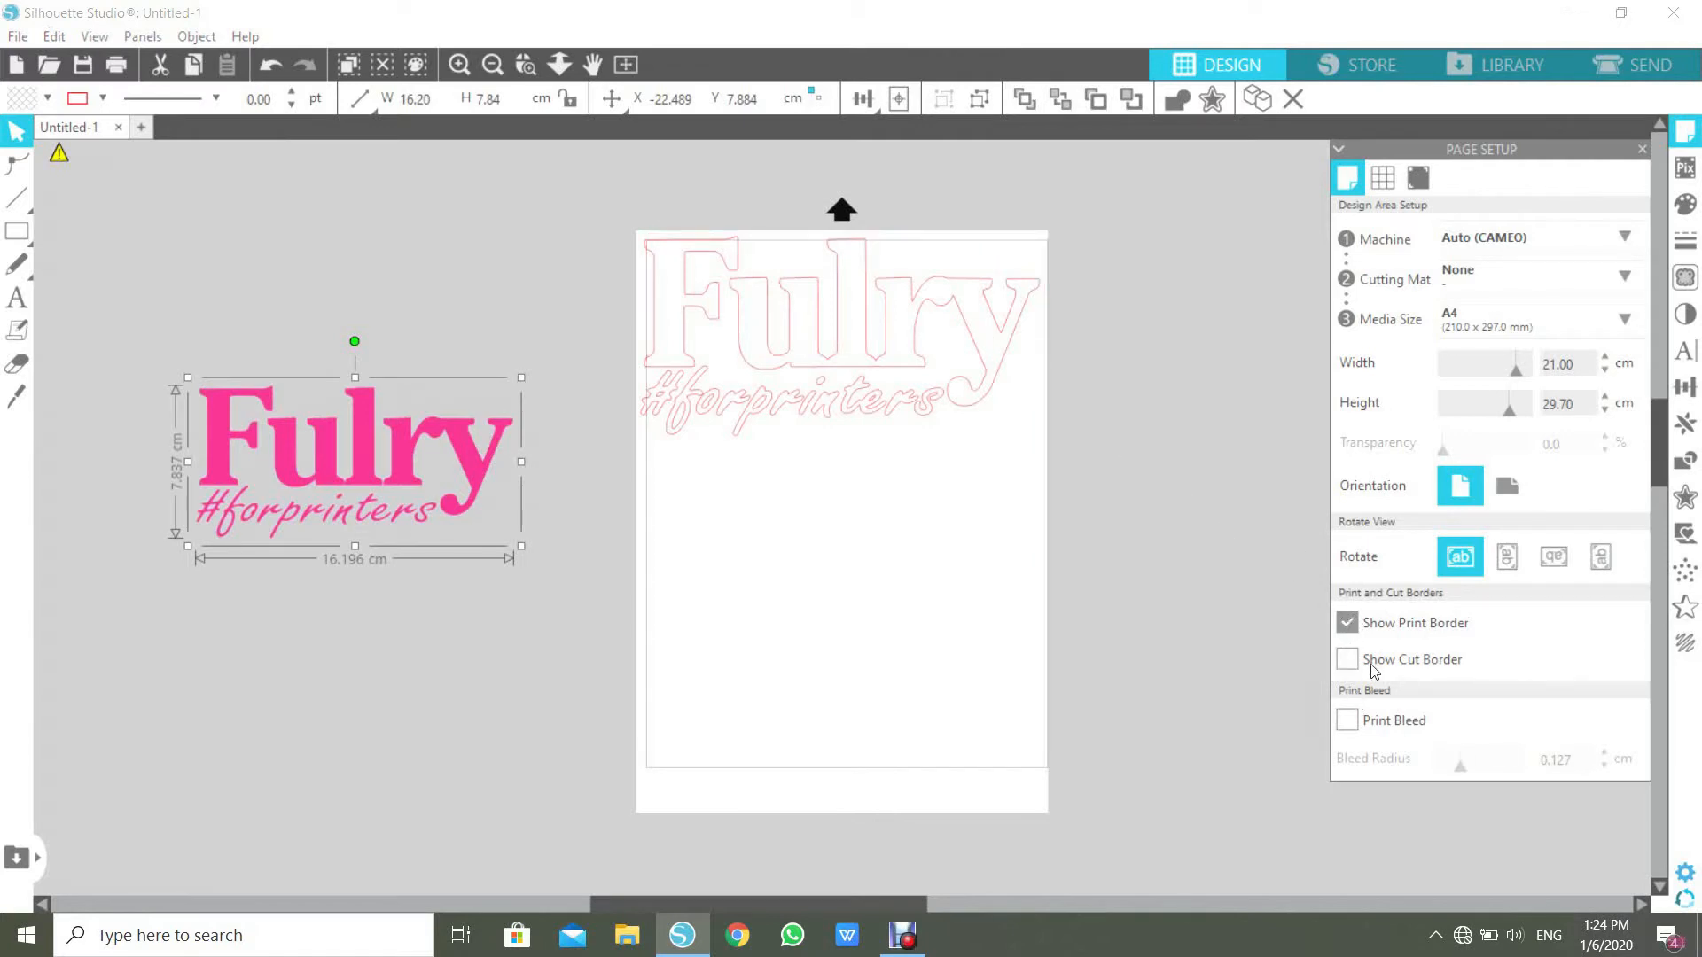
pyautogui.click(1347, 659)
pyautogui.click(1346, 623)
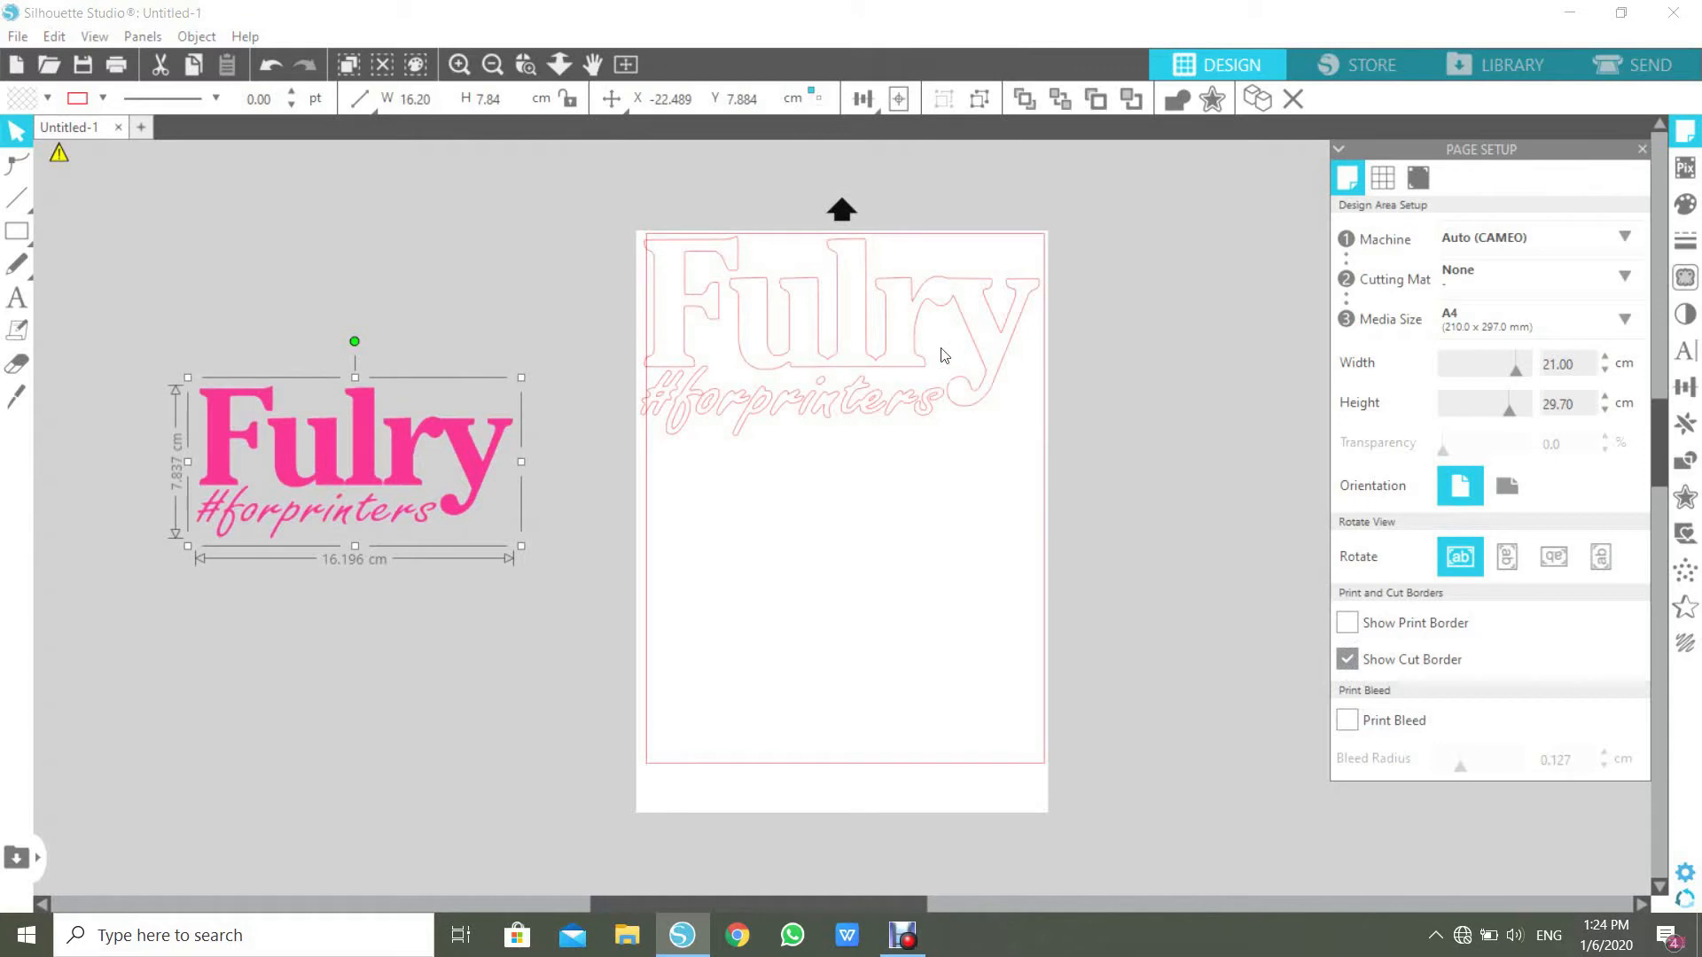
# Step: Shrink the traced outline to about 19.66 by 9.83 cm and position it inside the cut border at the page's top
pyautogui.moveTo(915, 320); pyautogui.dragTo(921, 323)
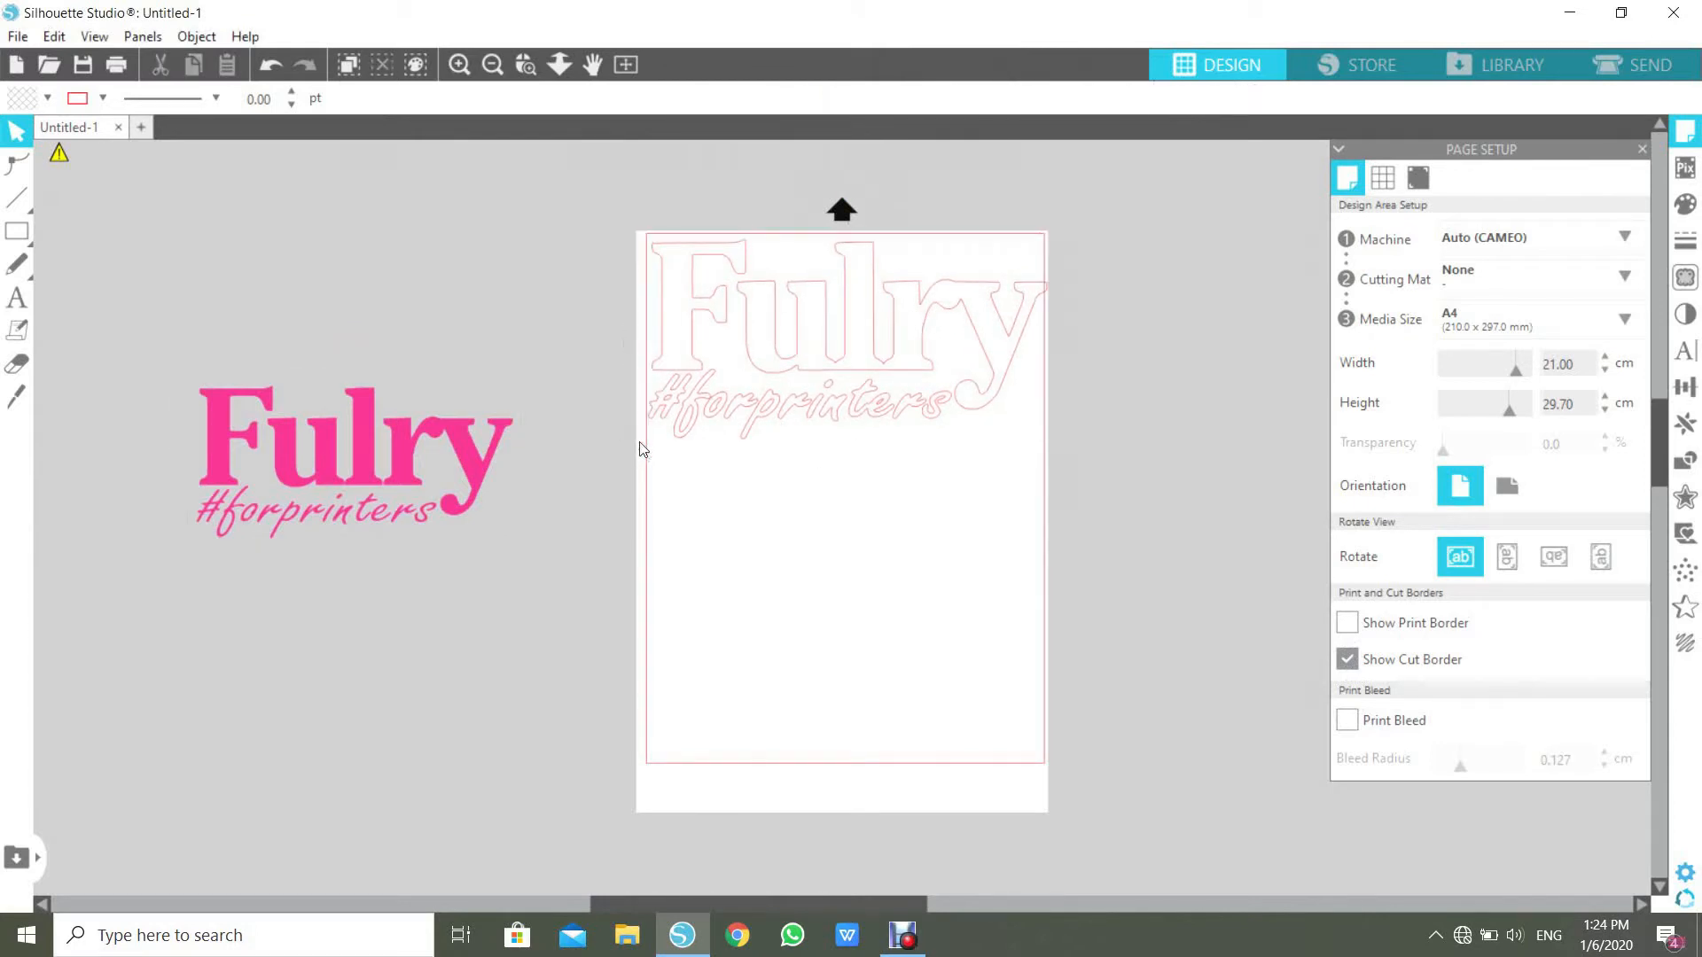
pyautogui.moveTo(638, 449); pyautogui.dragTo(643, 443)
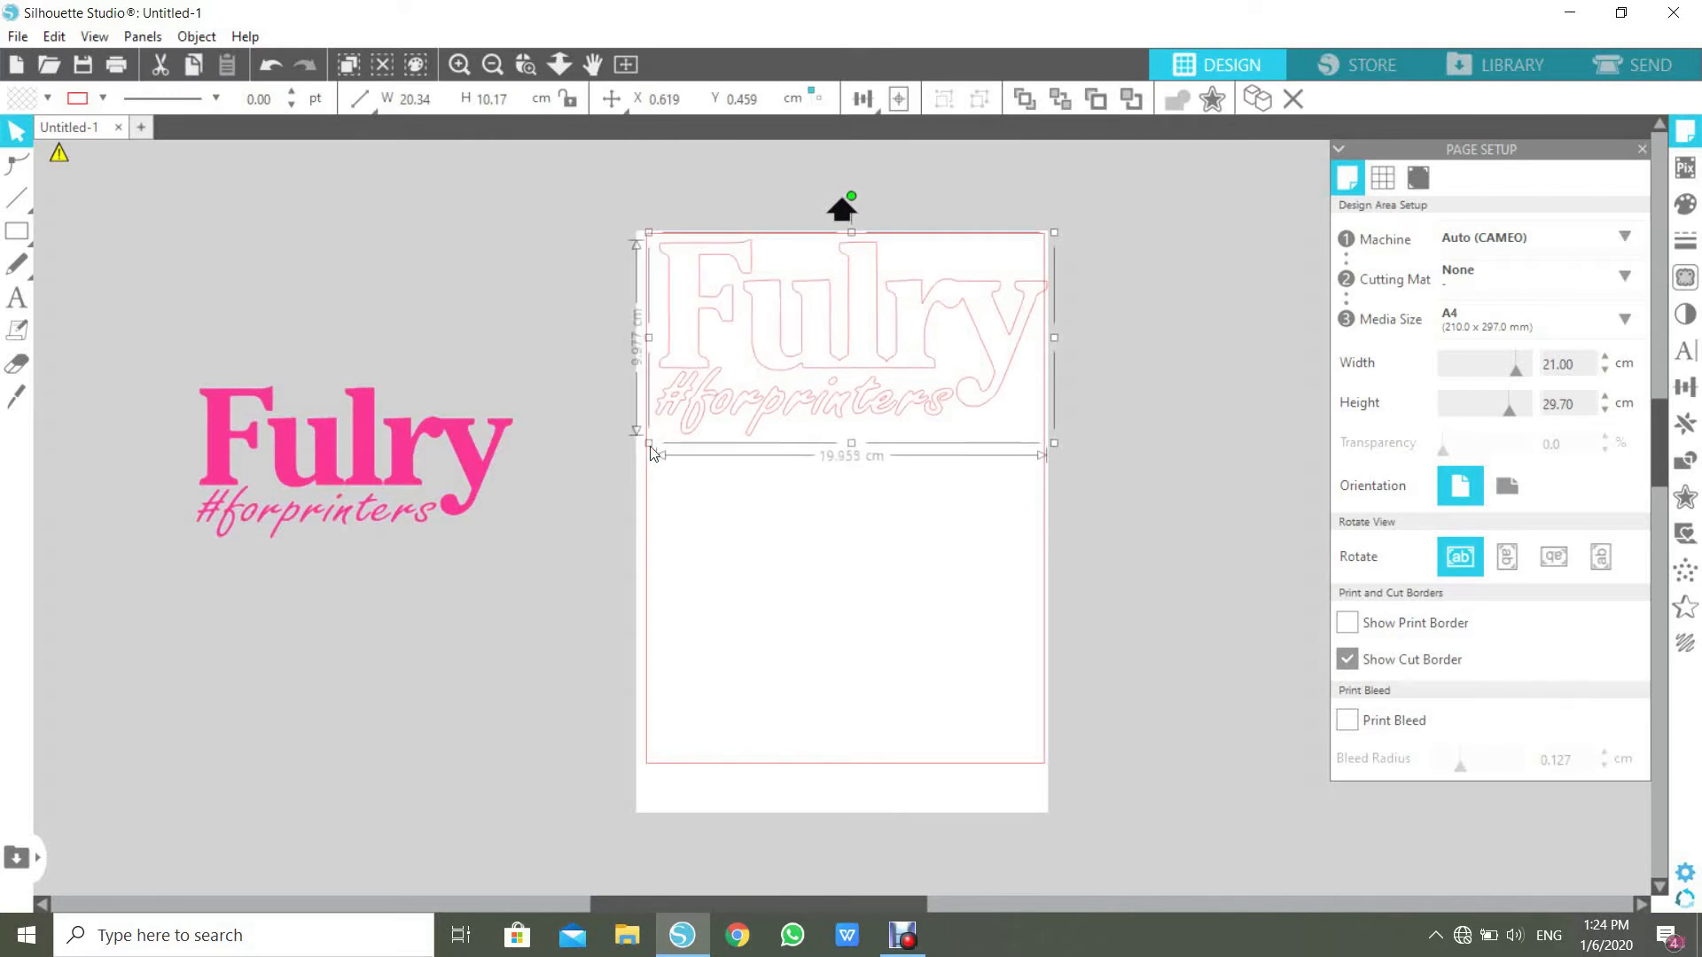
pyautogui.moveTo(880, 340); pyautogui.dragTo(875, 339)
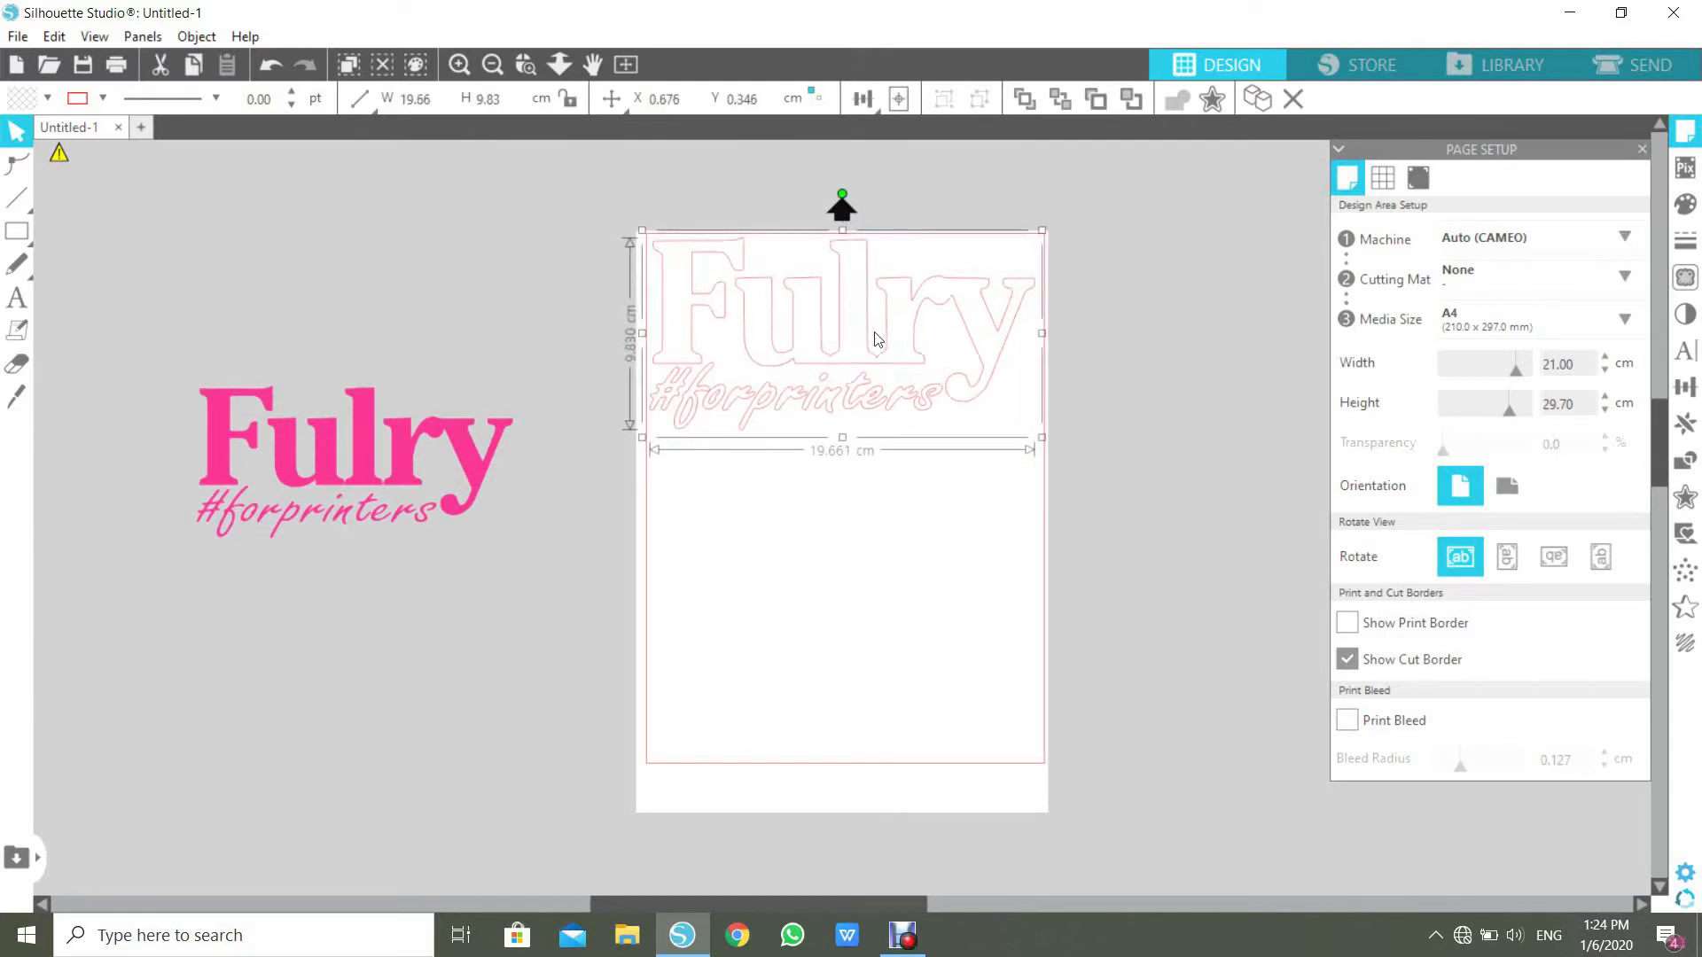
pyautogui.click(1148, 266)
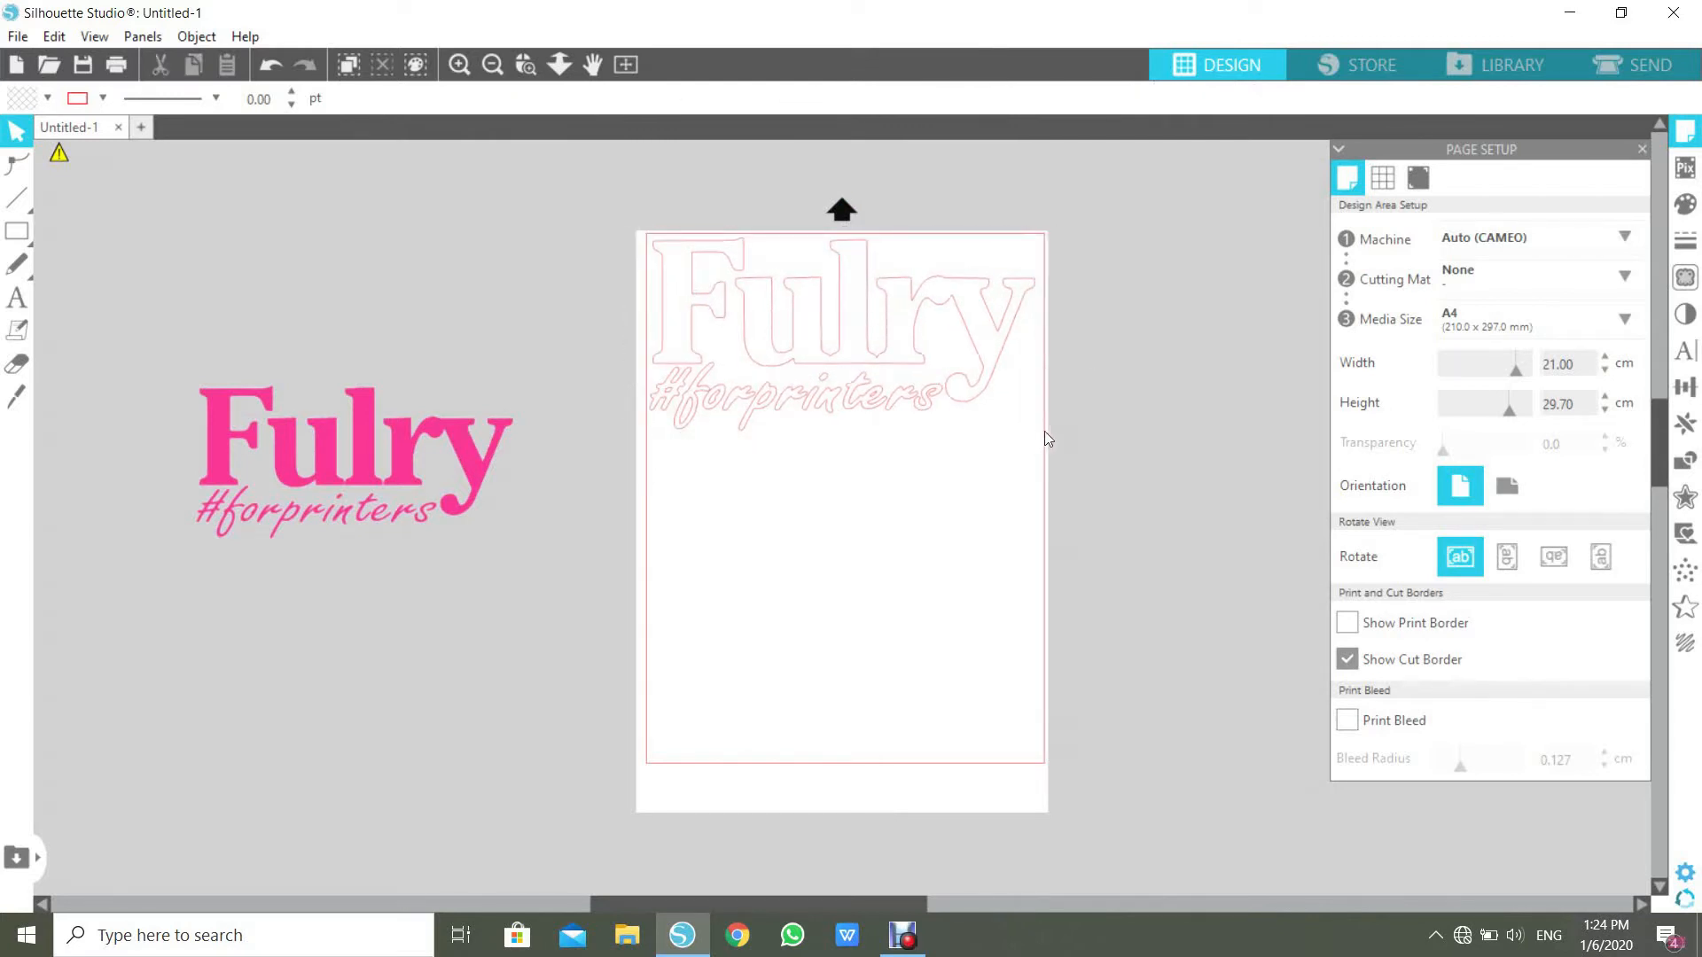
# Step: Duplicate the traced outline and move the copy off the page, above the pink lettering
pyautogui.click(881, 337)
pyautogui.rightClick(881, 337)
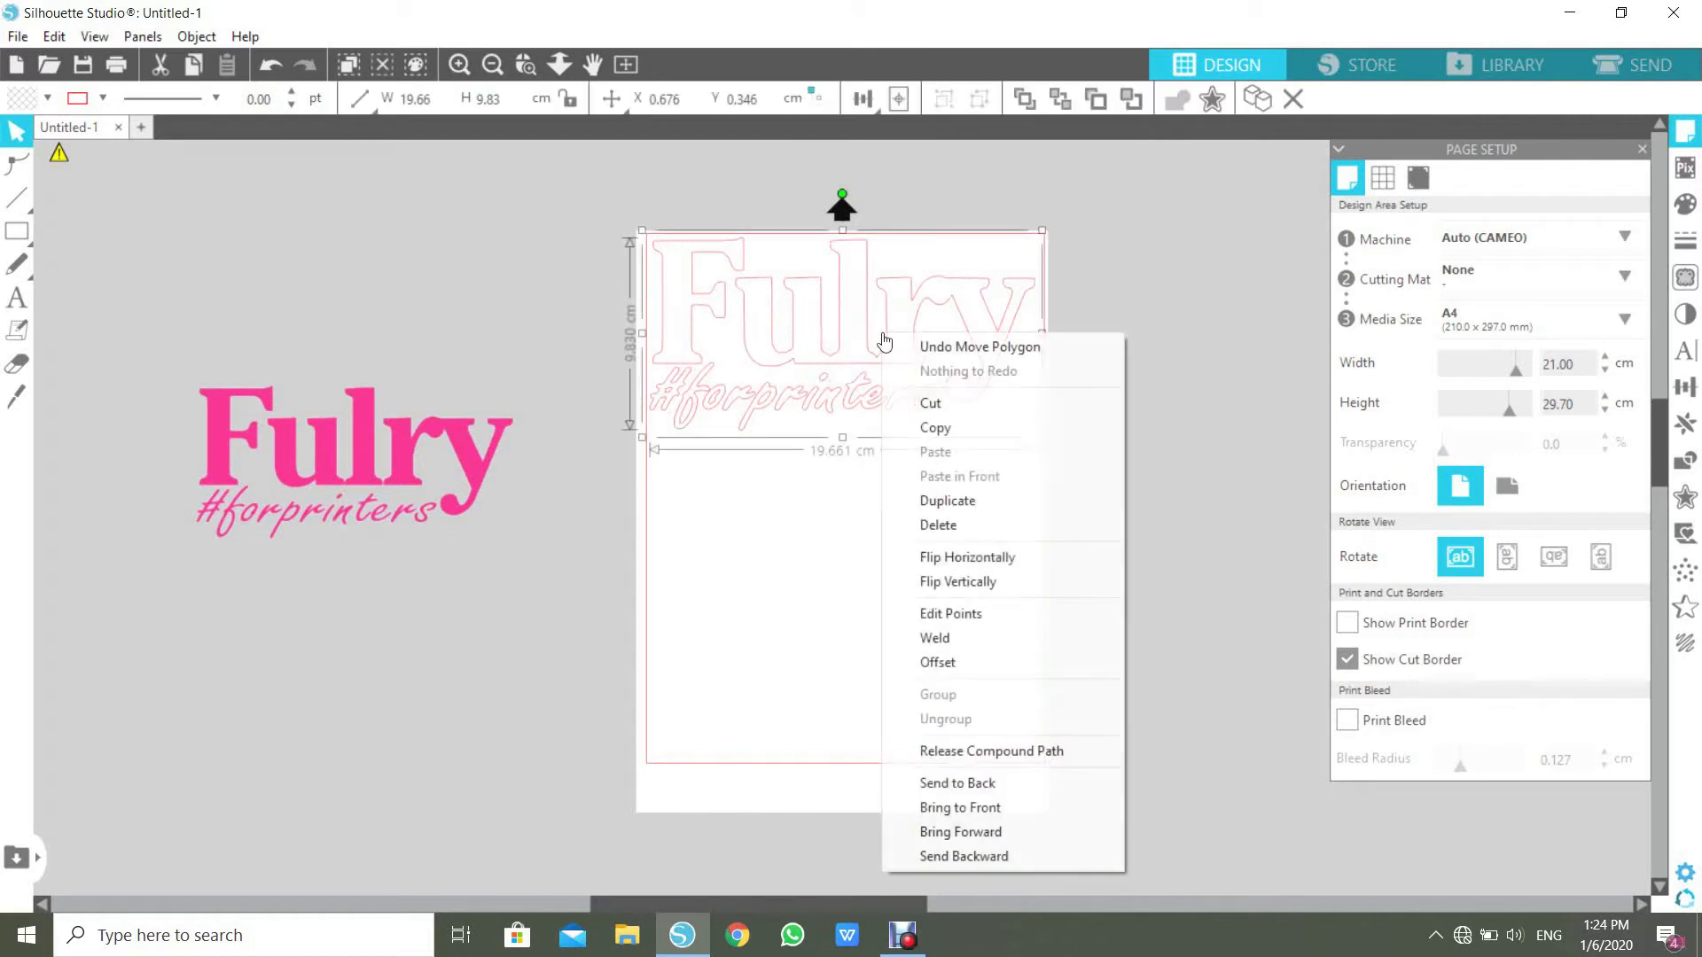
pyautogui.click(922, 501)
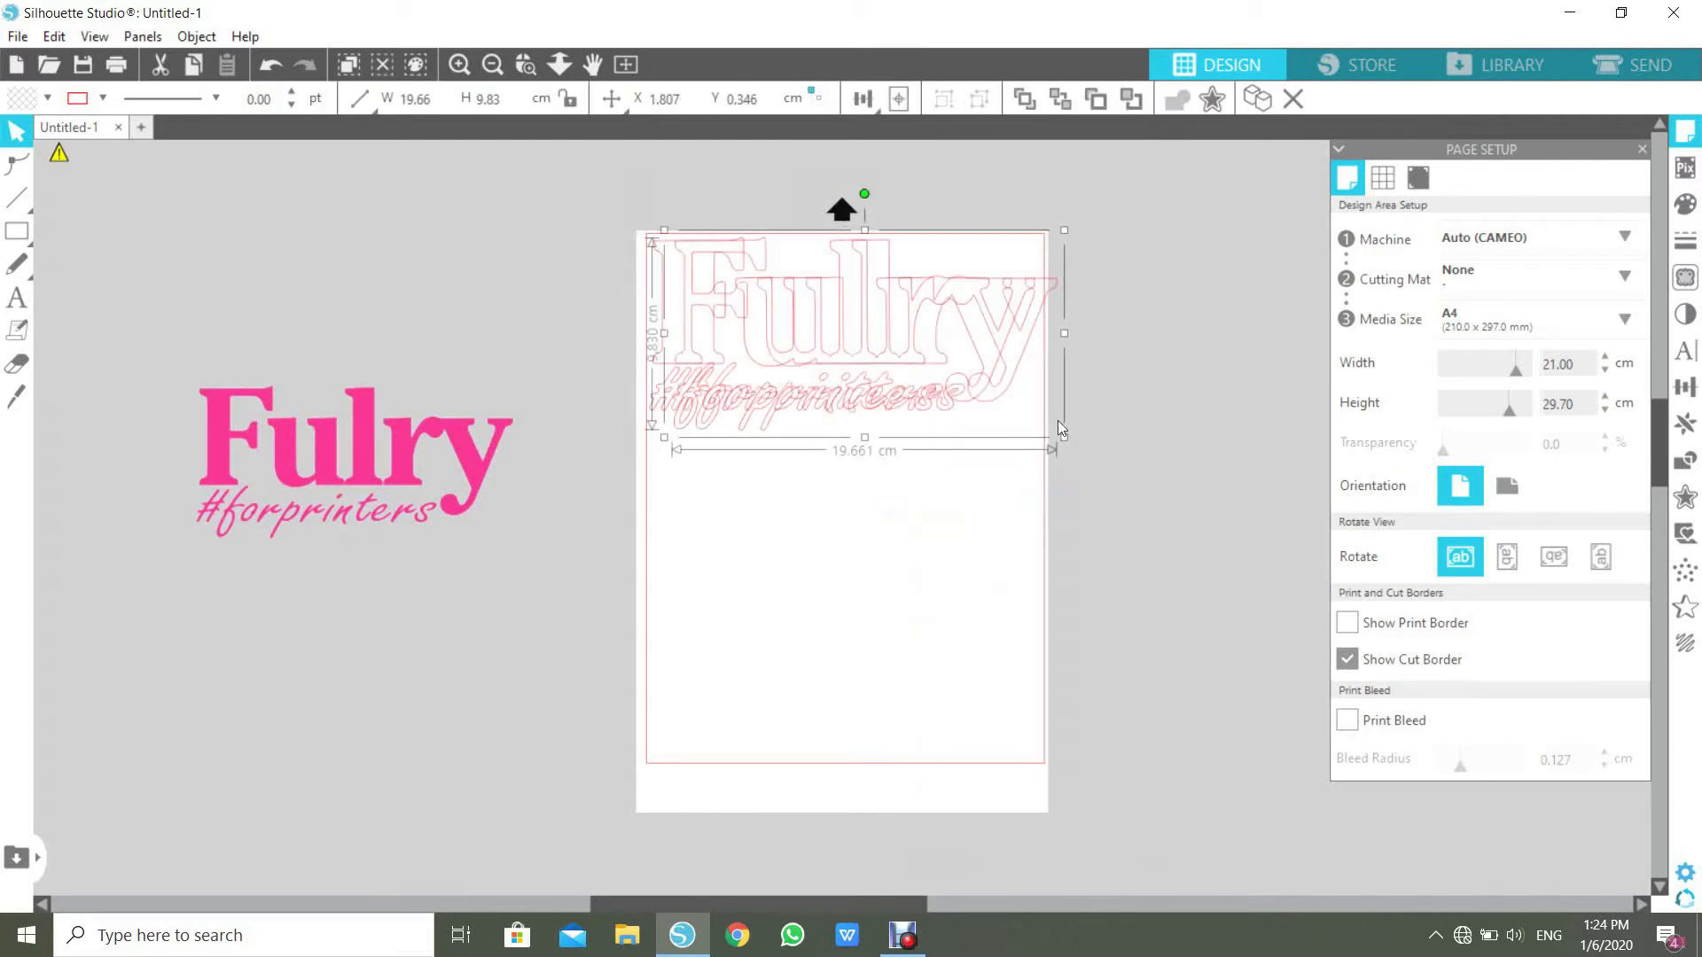
pyautogui.moveTo(984, 330); pyautogui.dragTo(475, 298)
# Step: Replicate the page's outline once below itself and nudge the copy down to a Y position of about 10.516 cm
pyautogui.click(882, 334)
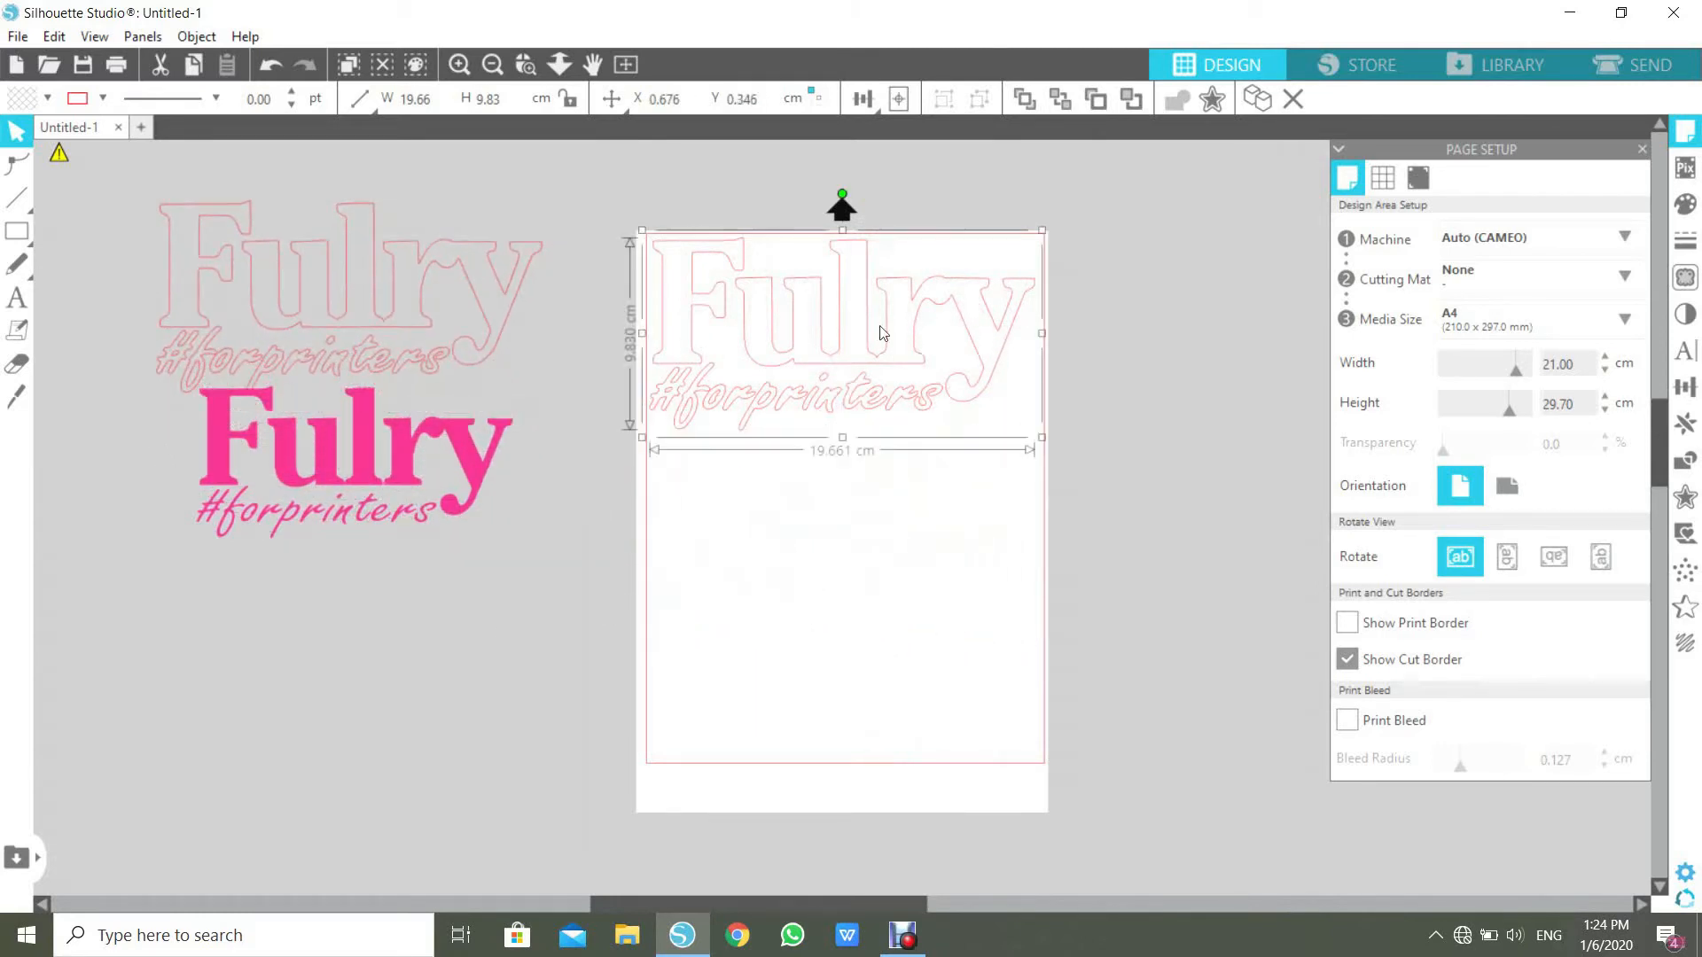
pyautogui.click(1688, 427)
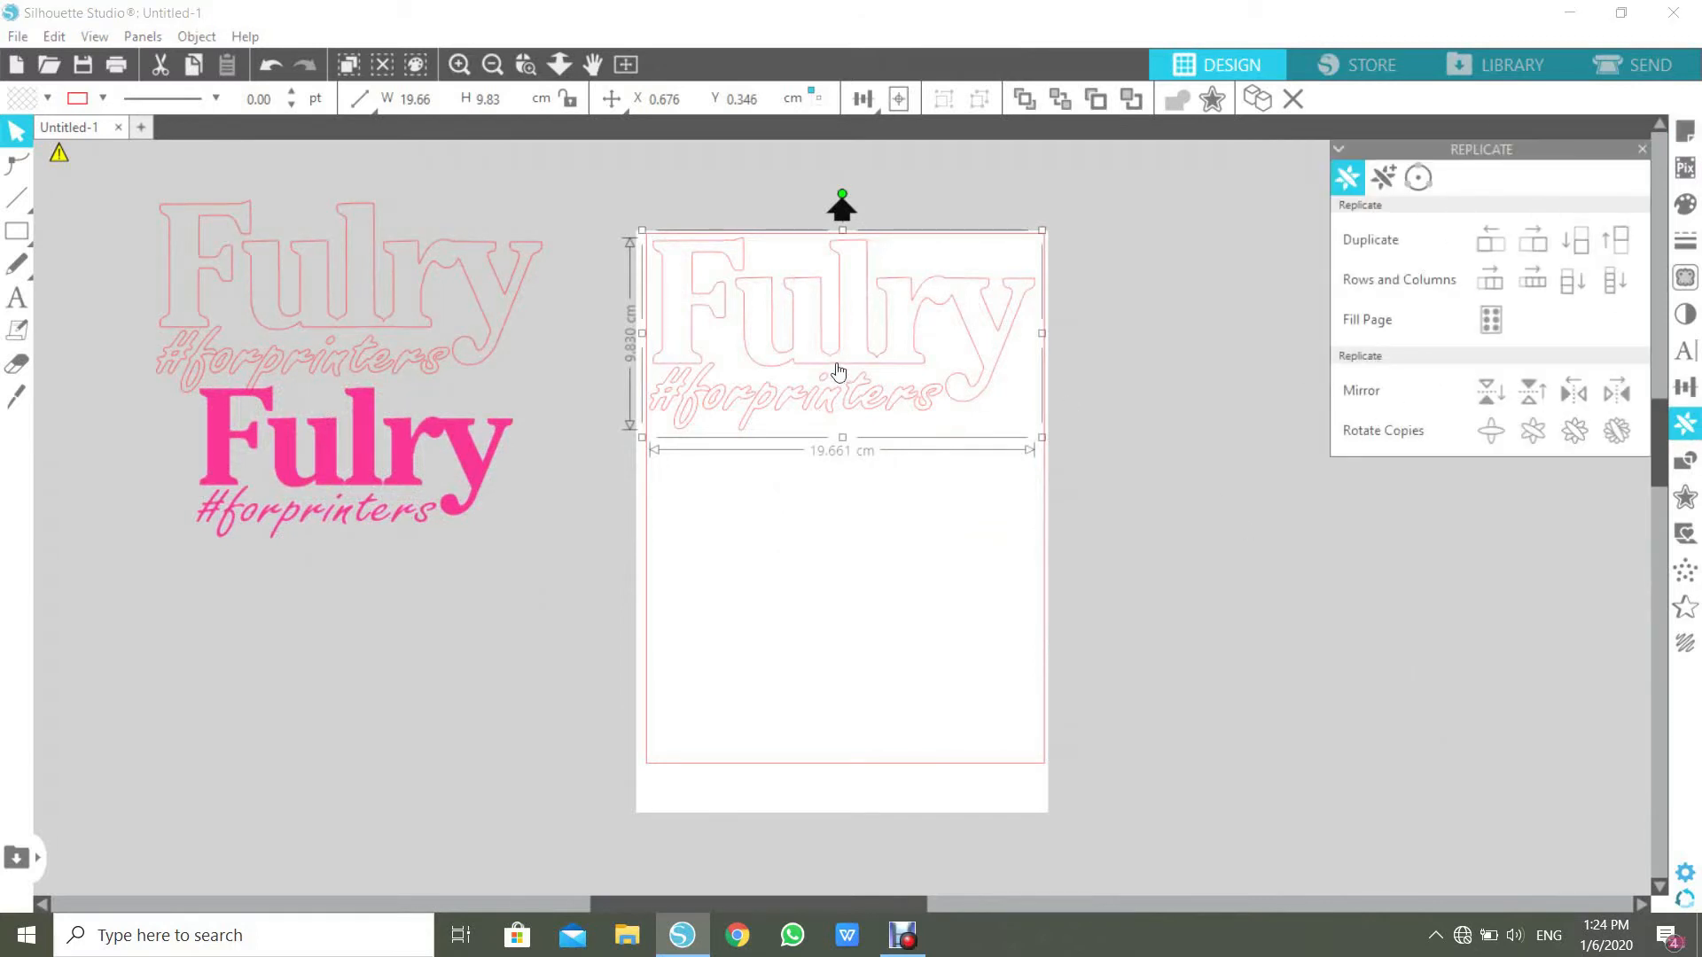
pyautogui.click(1576, 241)
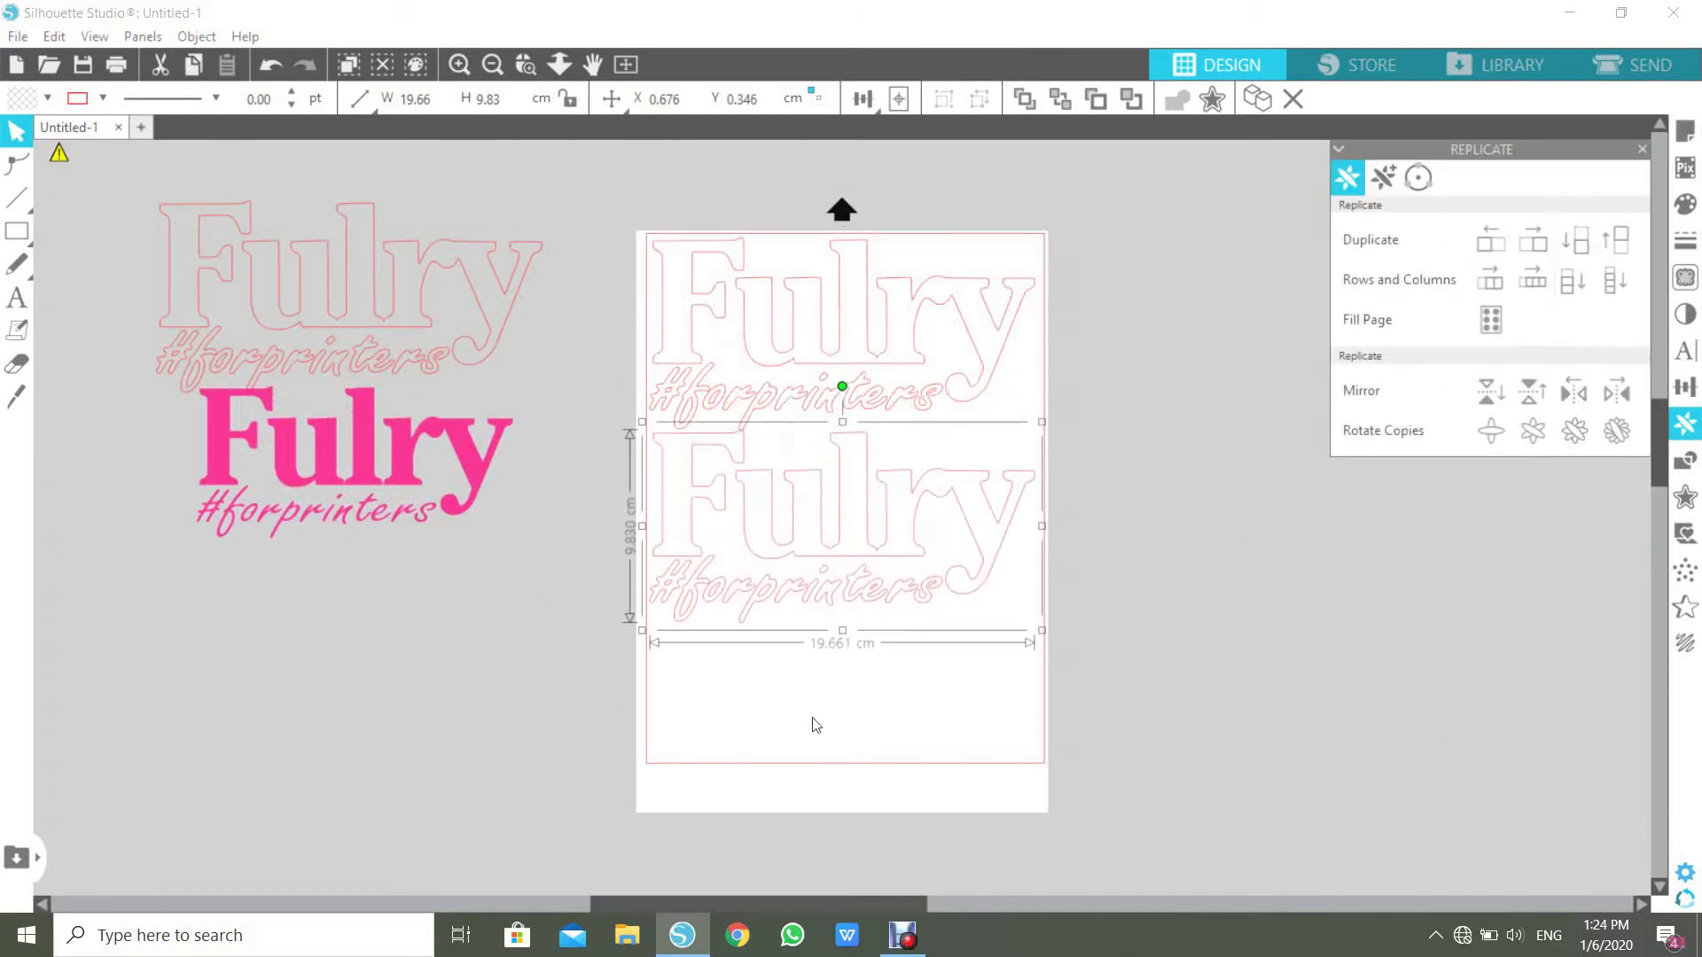
pyautogui.press('Down')
pyautogui.press('Down')
pyautogui.press('Down')
pyautogui.press('Down')
pyautogui.press('Down')
pyautogui.press('Down')
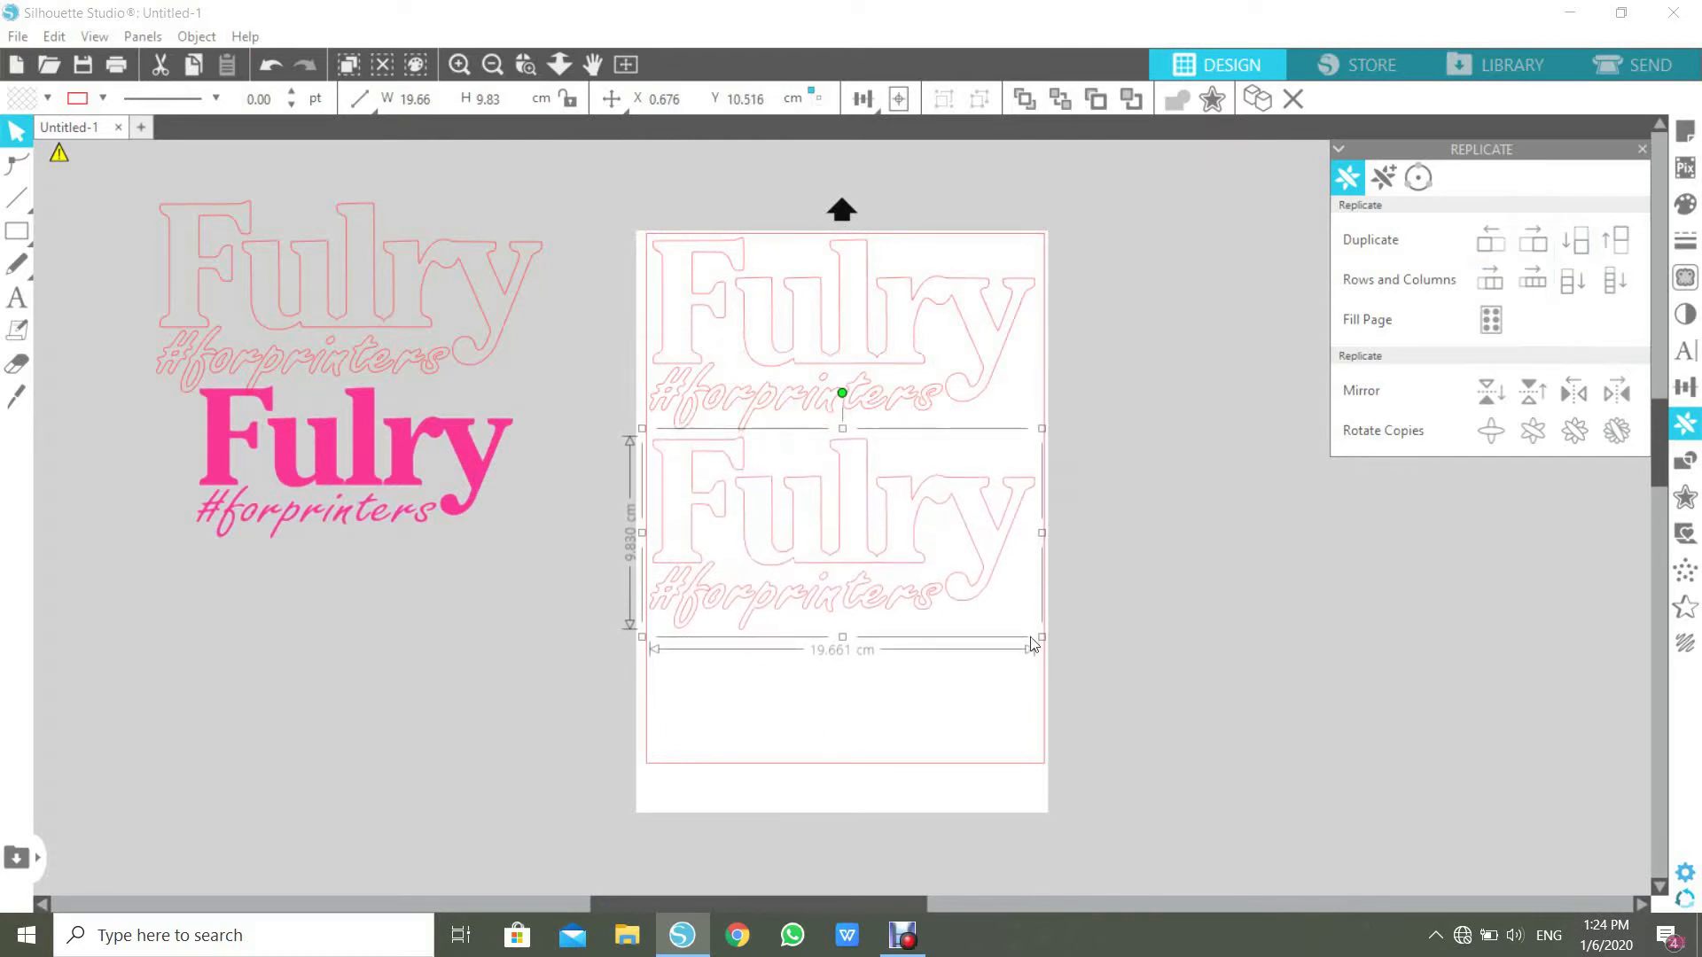
# Step: Shrink the lower outline to about 9.12 by 4.56 cm and replicate it once to its right
pyautogui.moveTo(1042, 636); pyautogui.dragTo(836, 534)
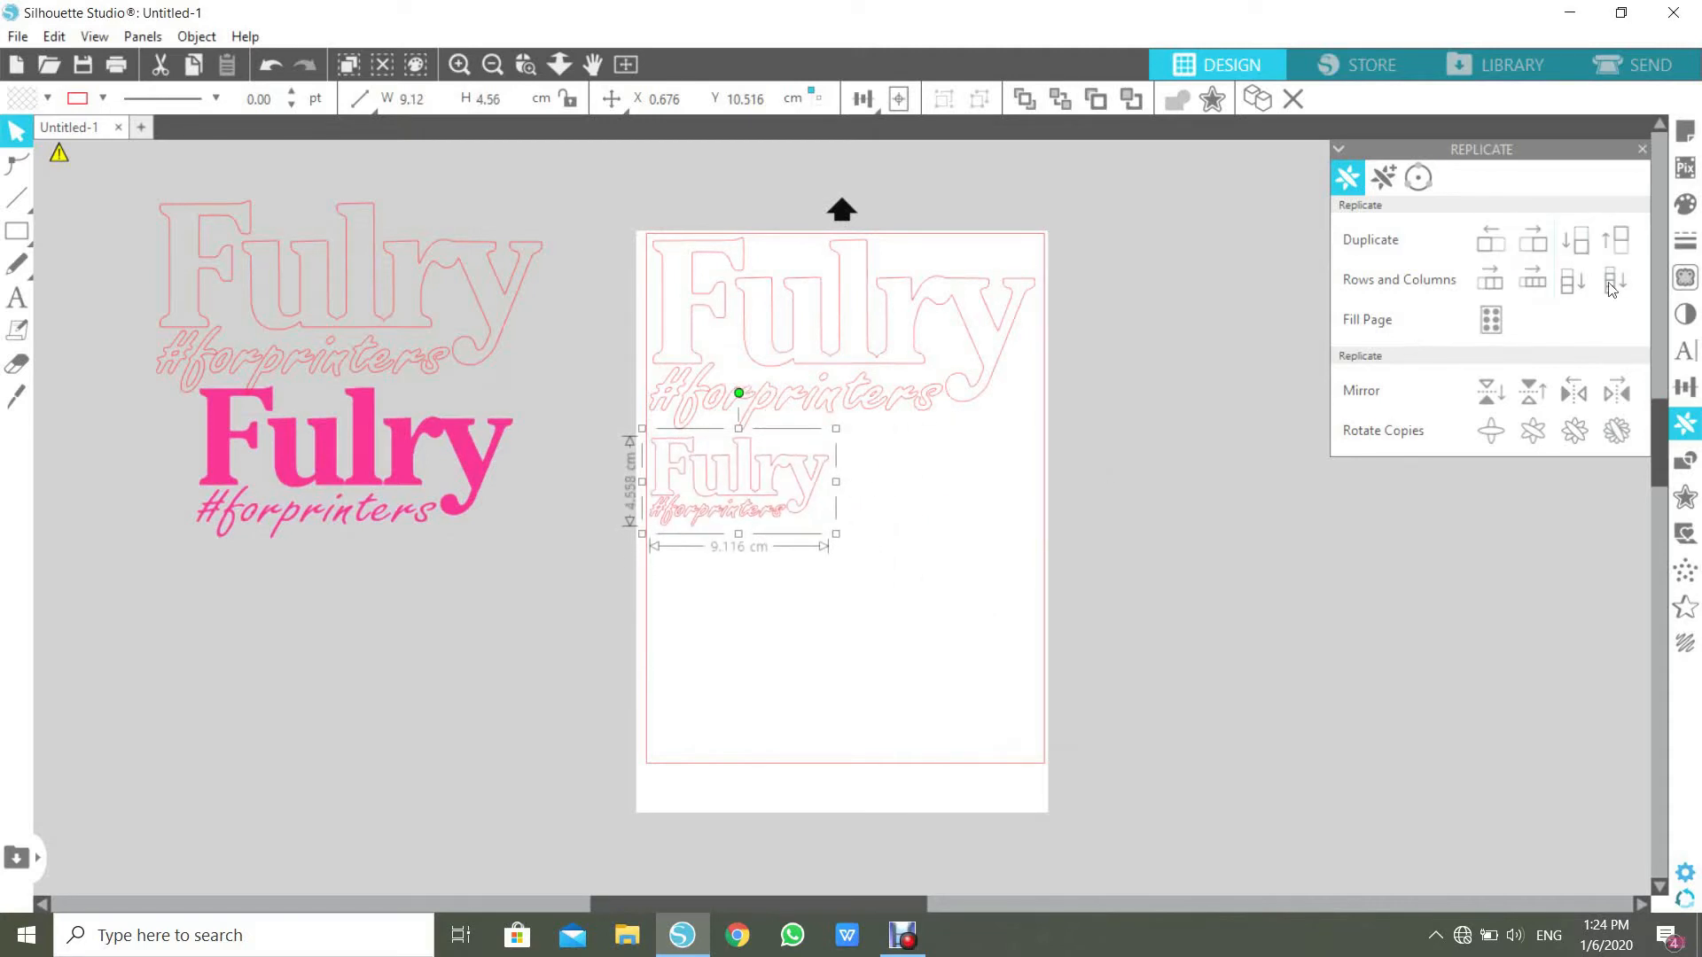
pyautogui.click(1534, 241)
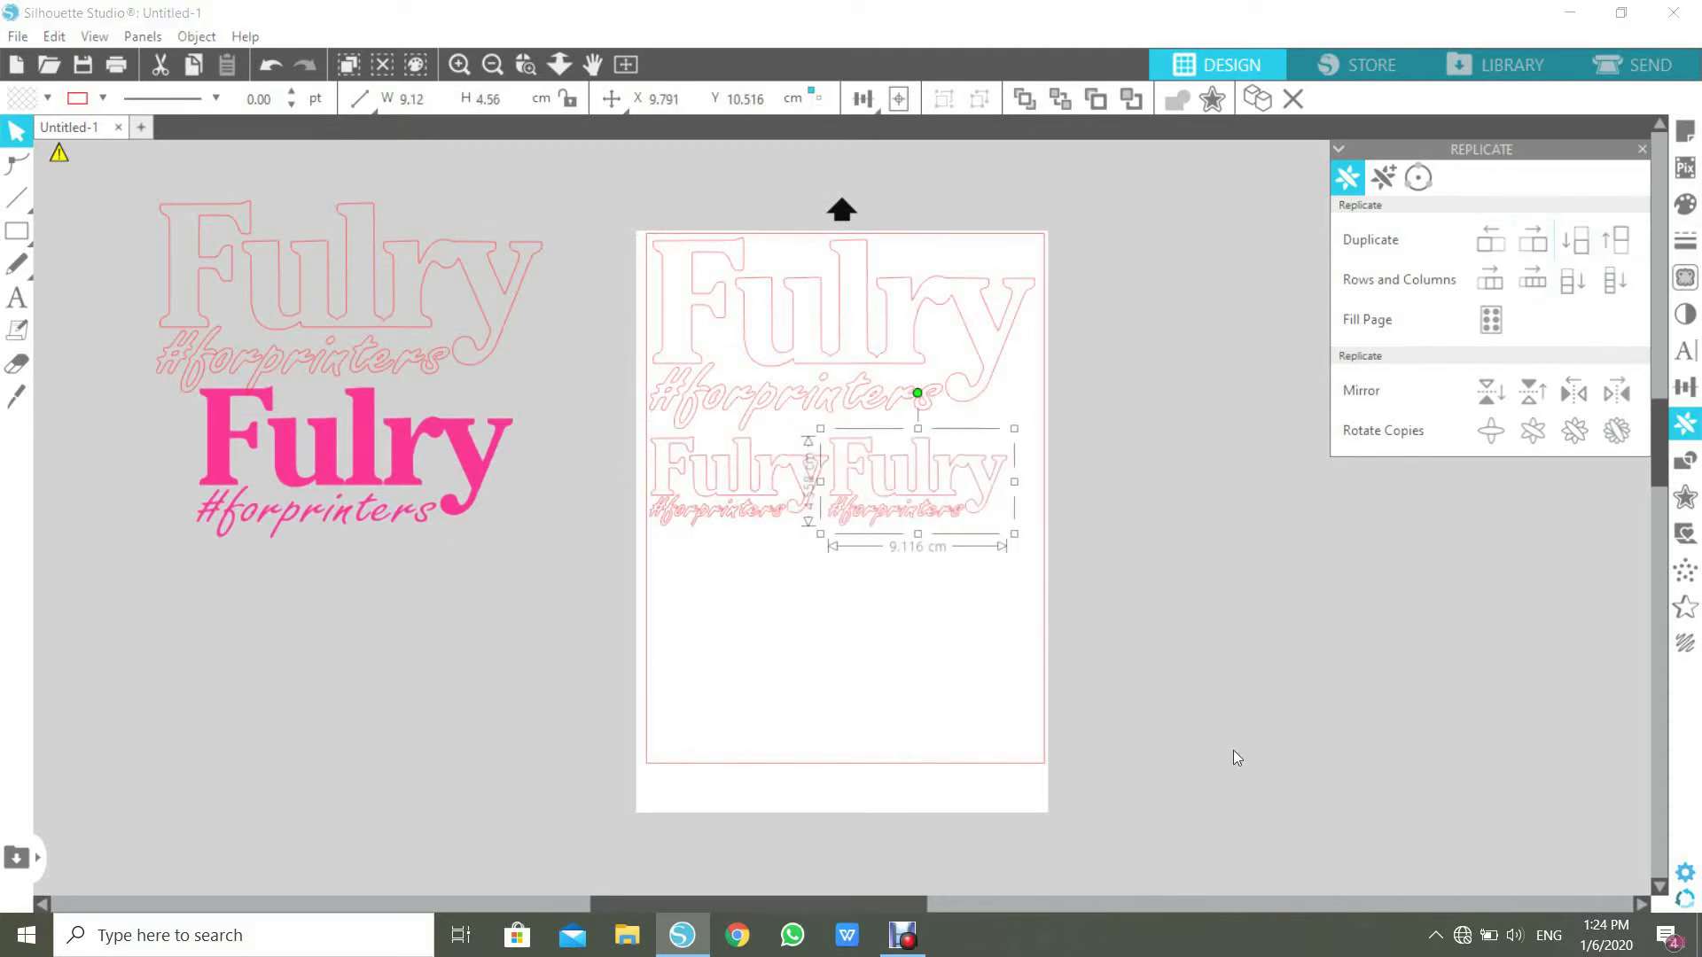
# Step: Select the row of two small outlines and replicate it twice below itself
pyautogui.click(1166, 743)
pyautogui.click(752, 478)
pyautogui.keyDown('shift'); pyautogui.click(898, 489); pyautogui.keyUp('shift')
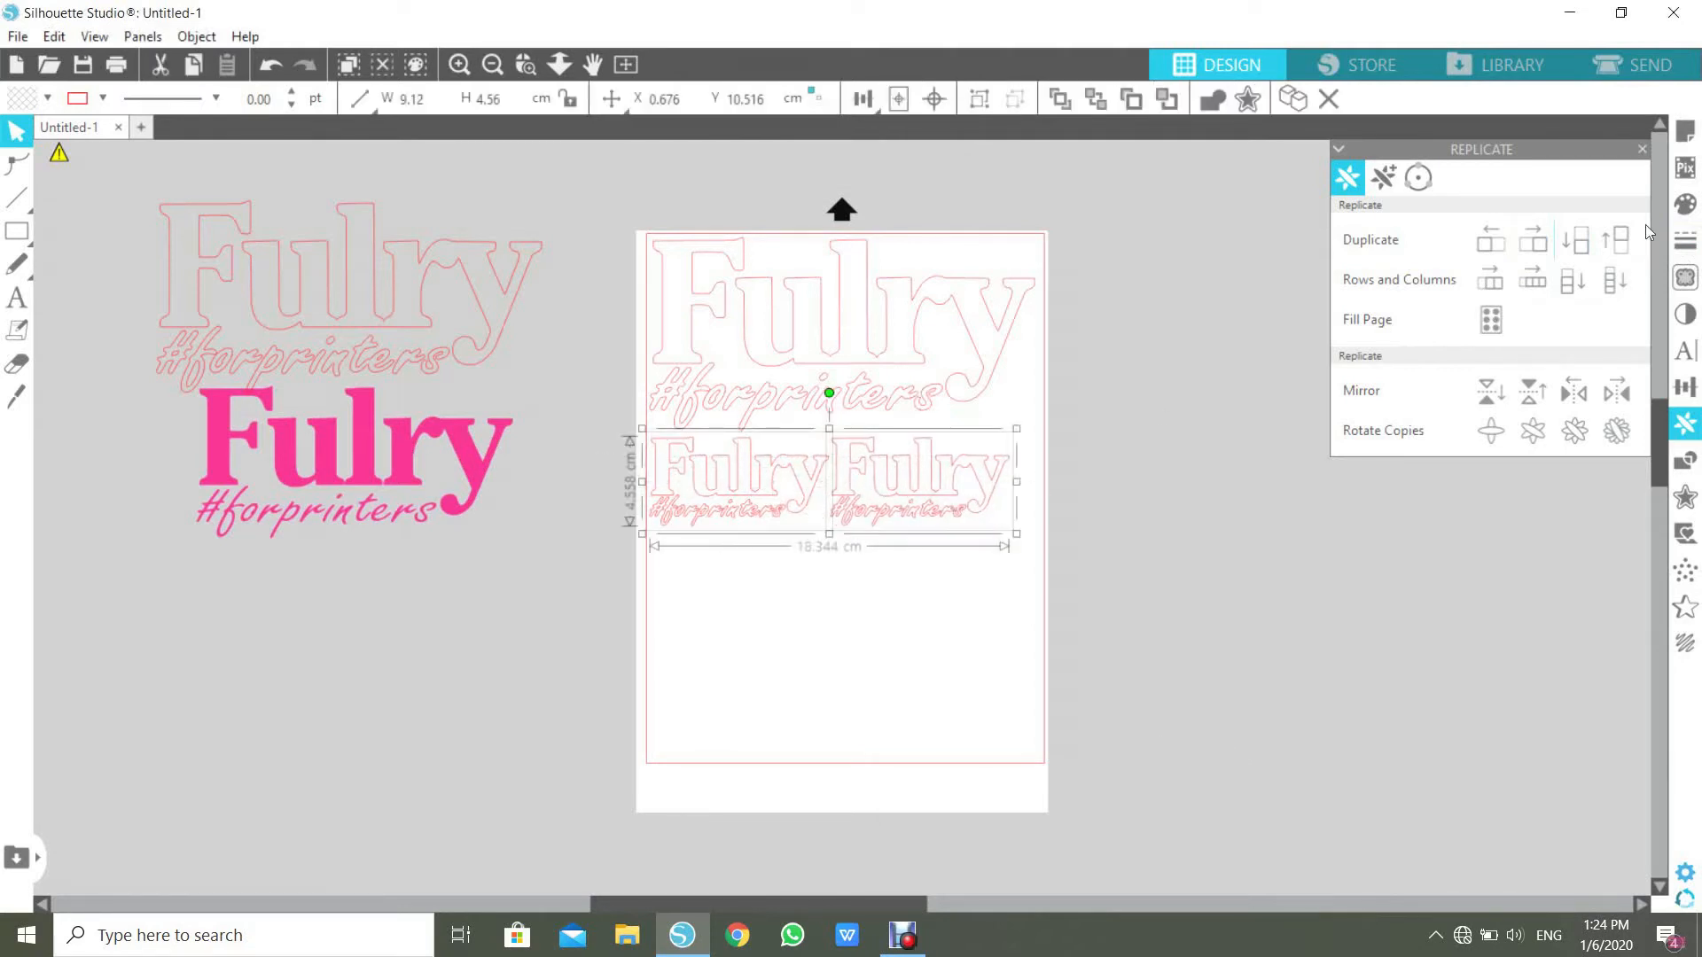
pyautogui.click(1562, 242)
pyautogui.click(1562, 242)
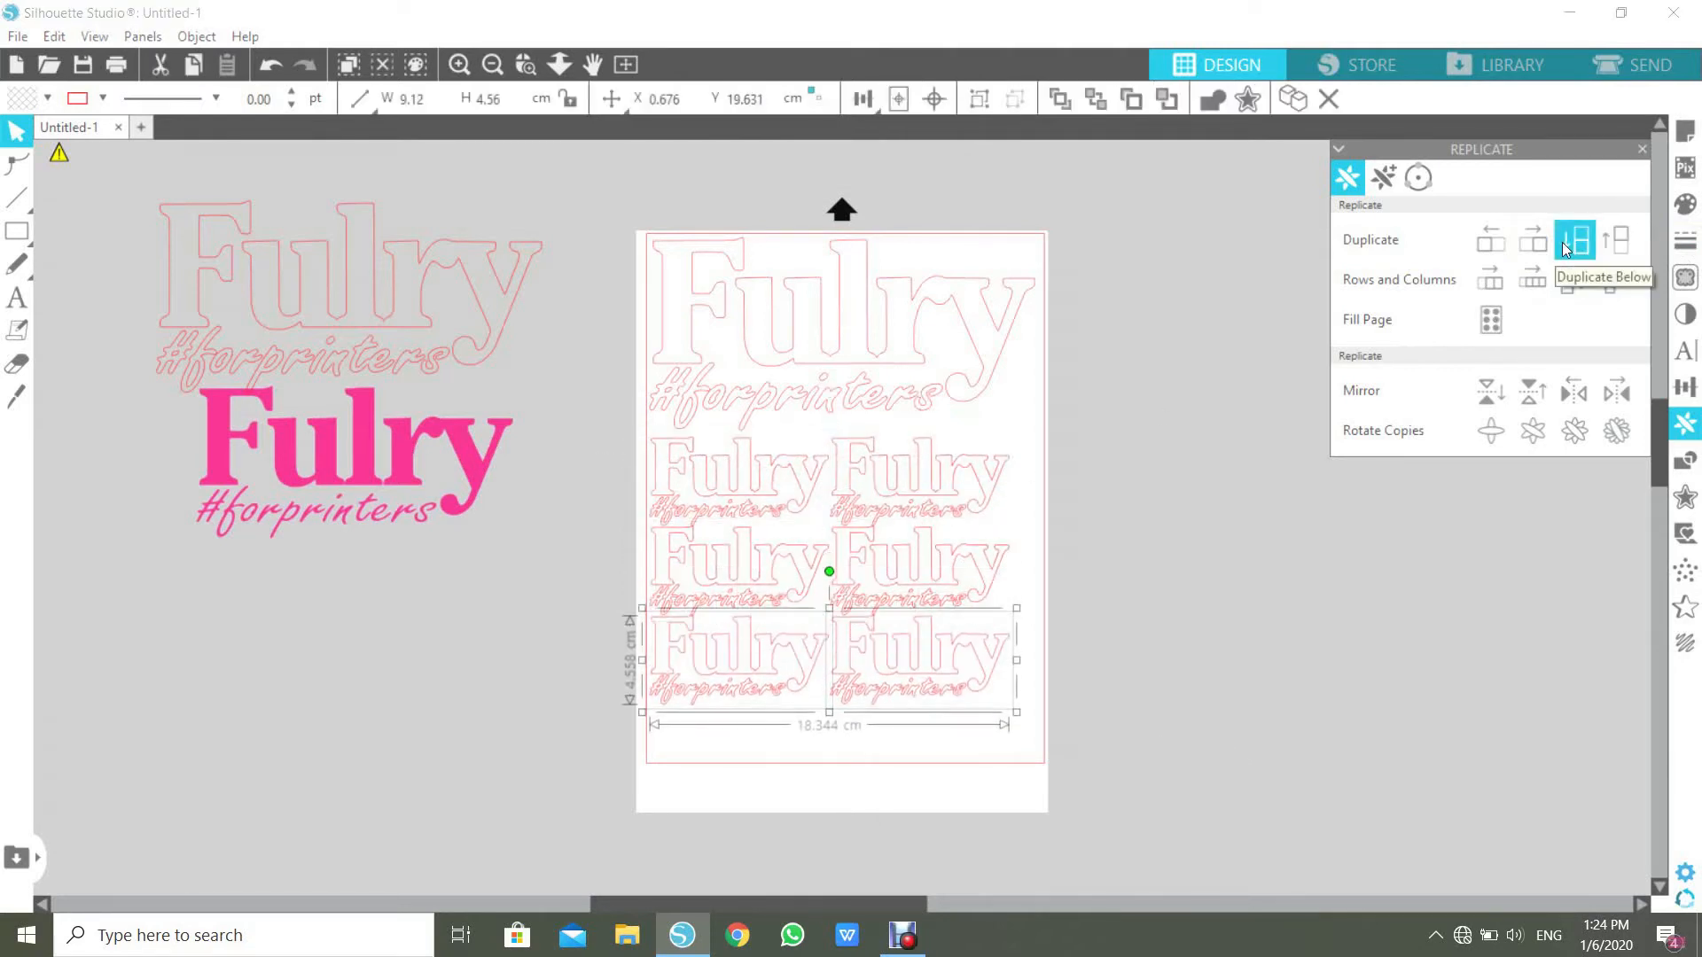
# Step: Nudge the lower two rows of small outlines down together to a Y position of about 15.356 cm
pyautogui.click(1421, 660)
pyautogui.moveTo(623, 555); pyautogui.dragTo(949, 646)
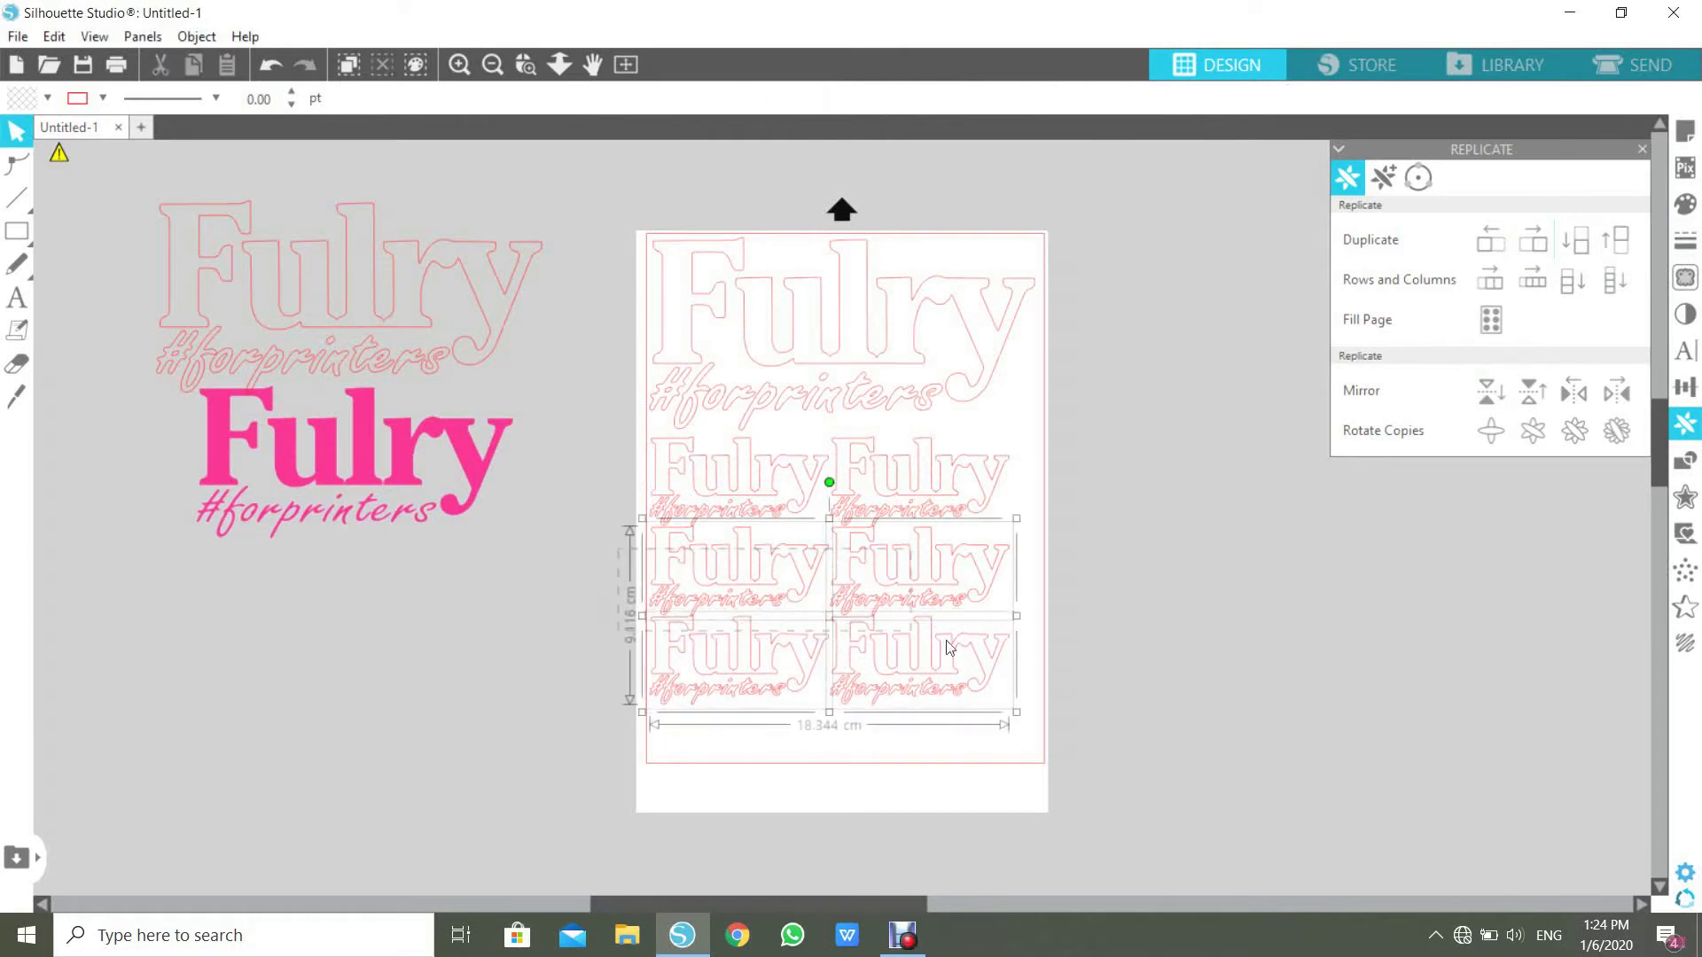
pyautogui.press('Down')
pyautogui.press('Down')
pyautogui.press('Down')
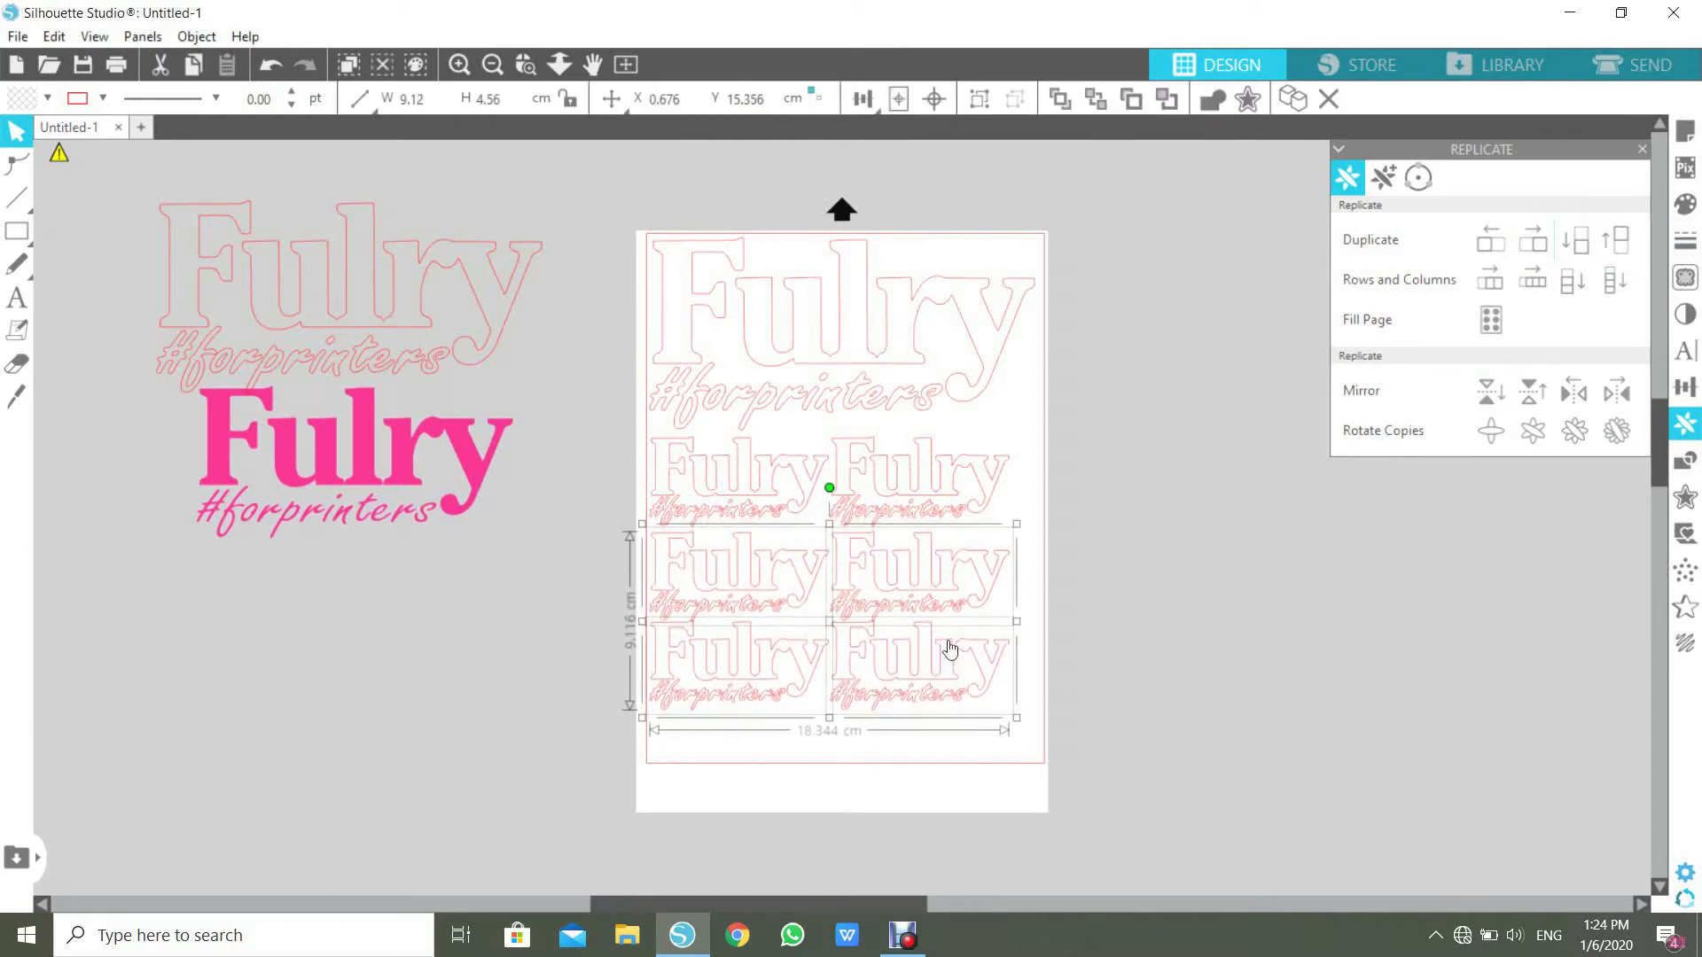
# Step: Nudge the bottom row of small outlines down to a Y position of about 20.253 cm
pyautogui.moveTo(517, 651); pyautogui.dragTo(1041, 771)
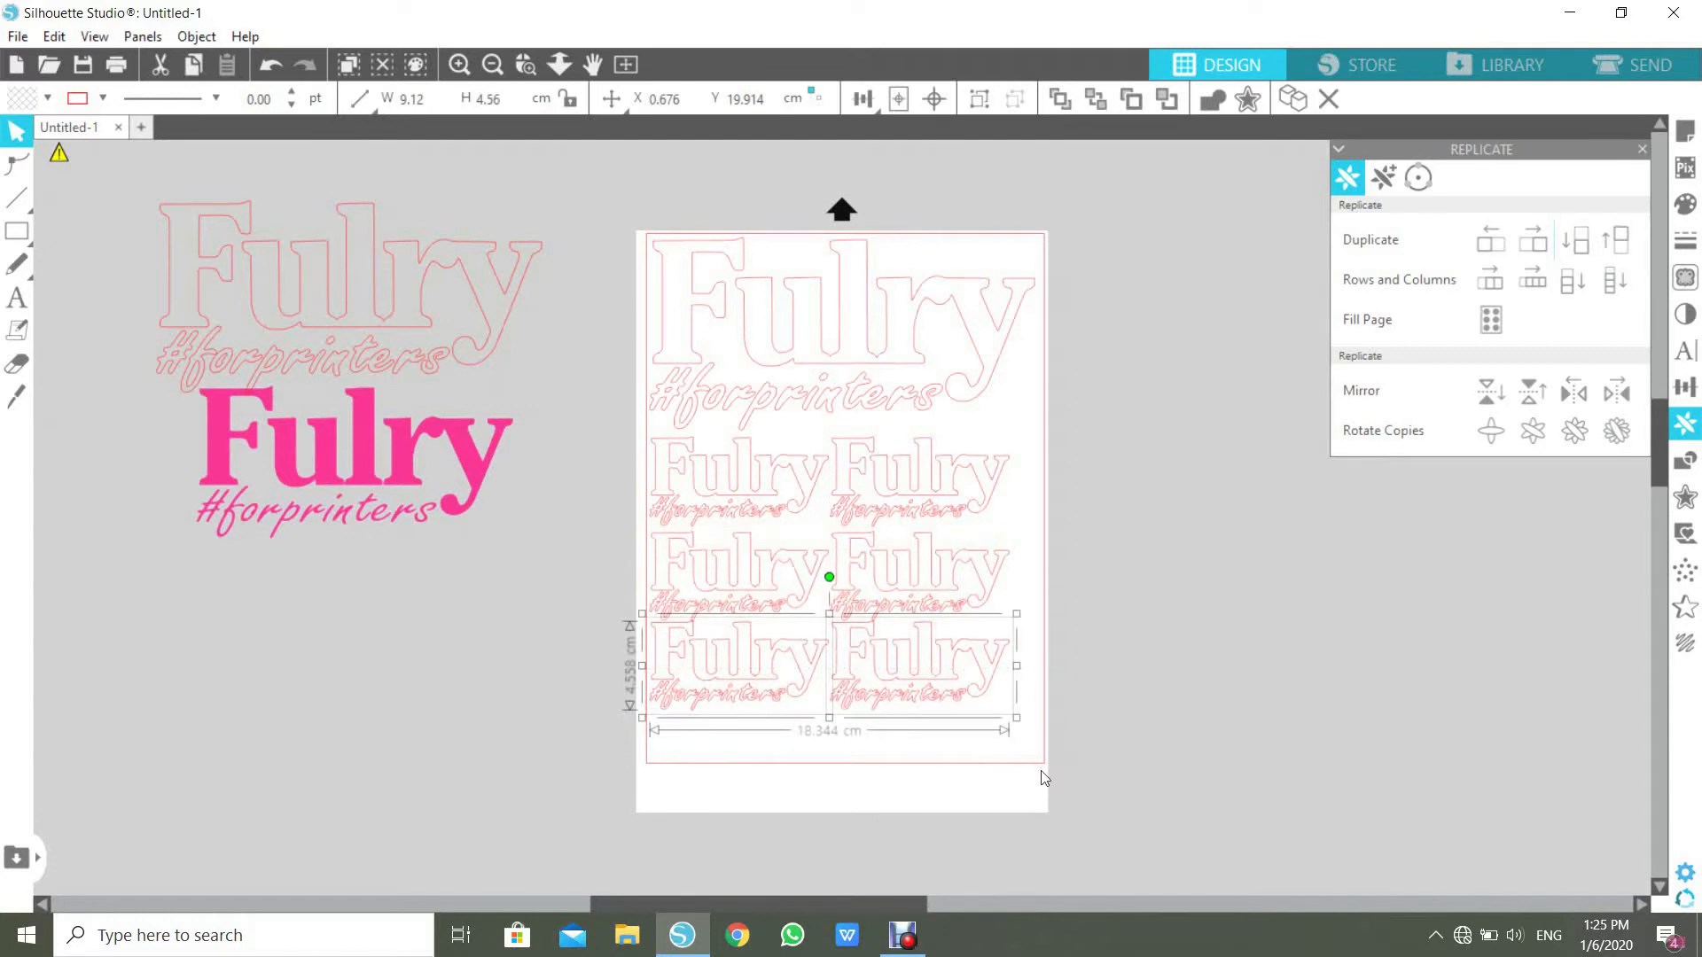
pyautogui.press('Down')
pyautogui.press('Down')
pyautogui.press('Down')
pyautogui.press('Down')
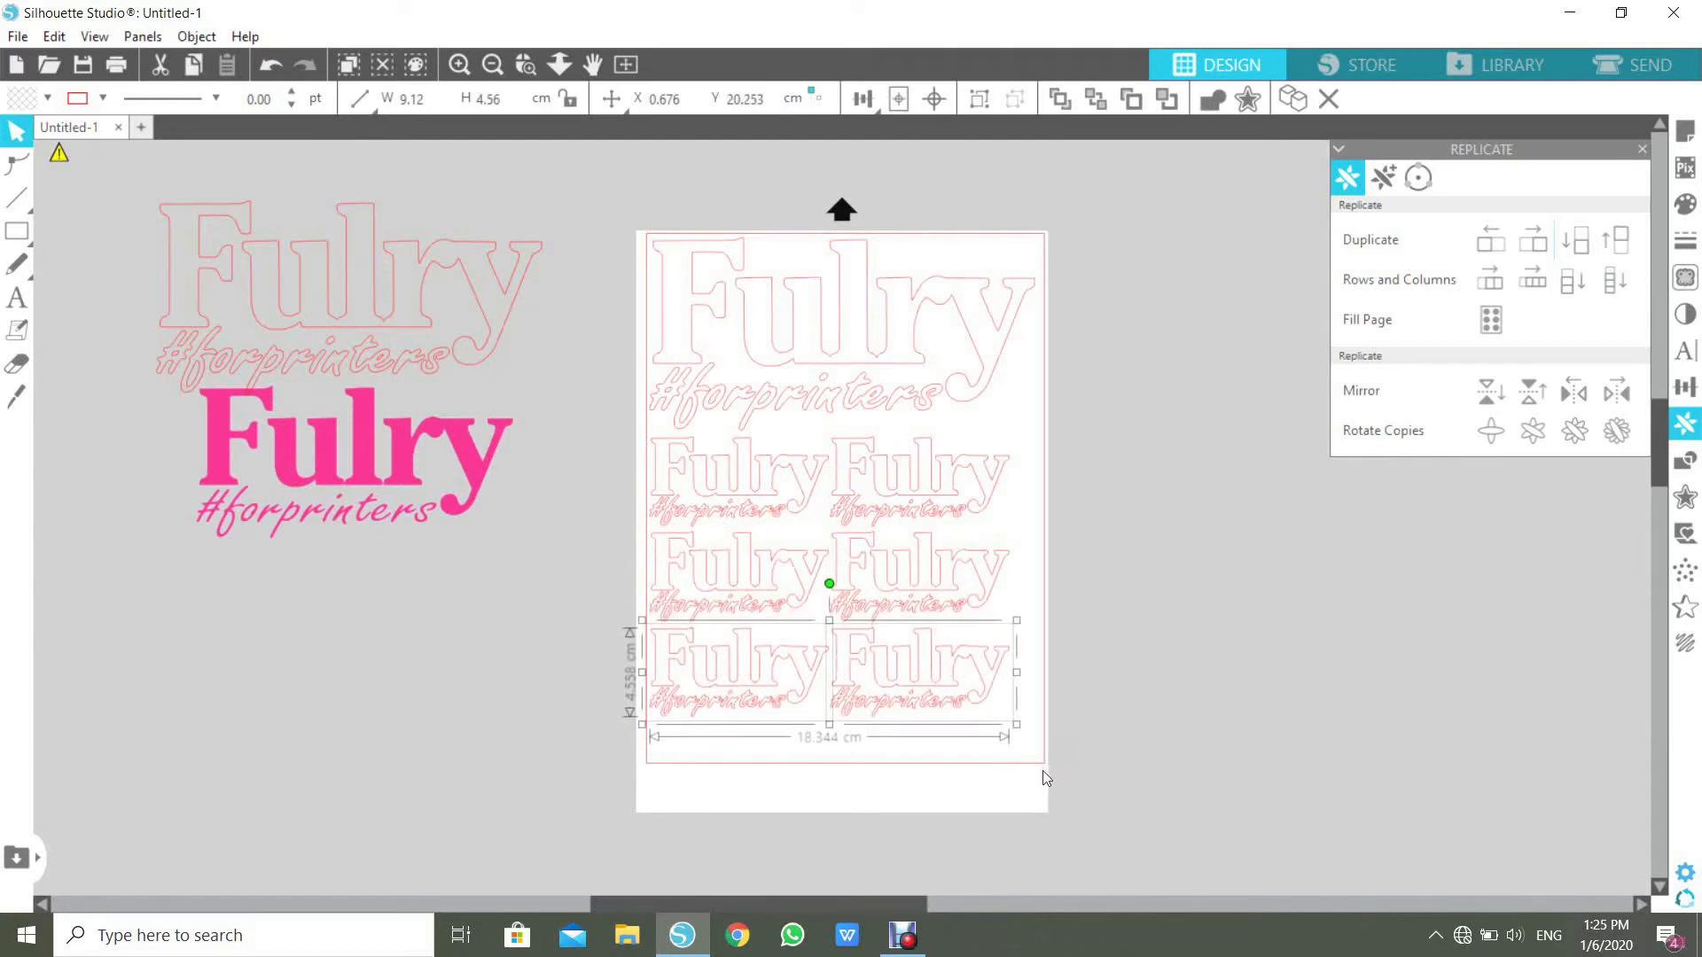
pyautogui.click(1126, 618)
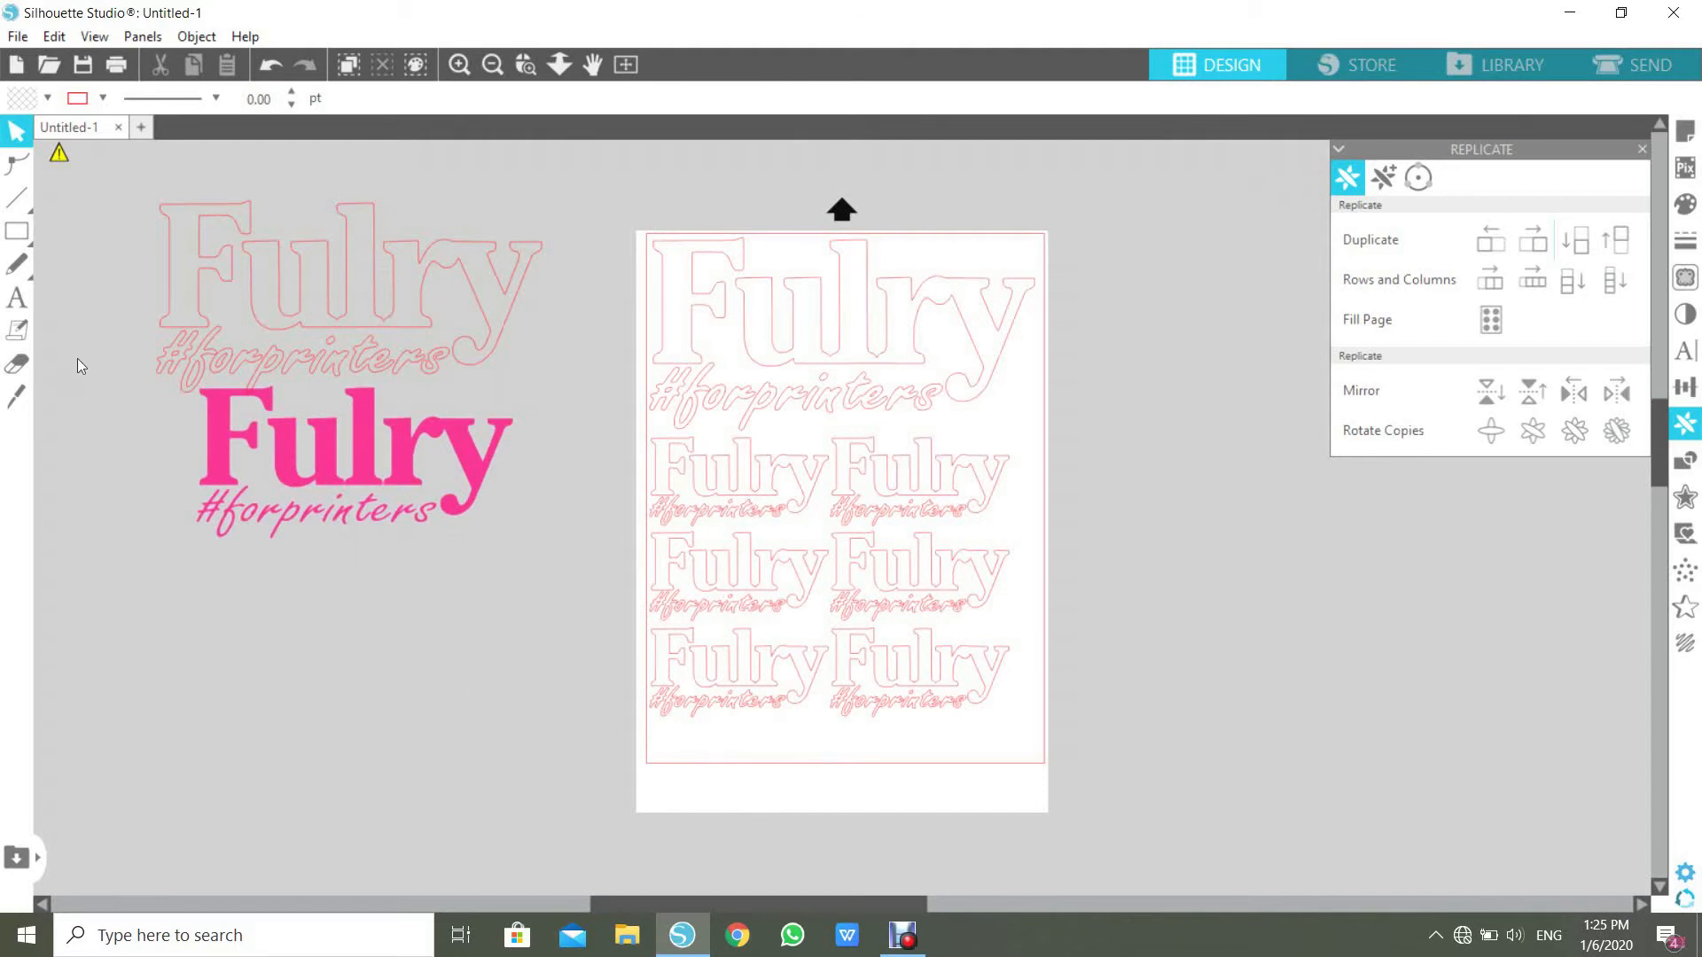
# Step: Browse the available fonts, then add the text 10000000 in 72 pt Arial Unicode MS beneath the pink lettering
pyautogui.click(19, 299)
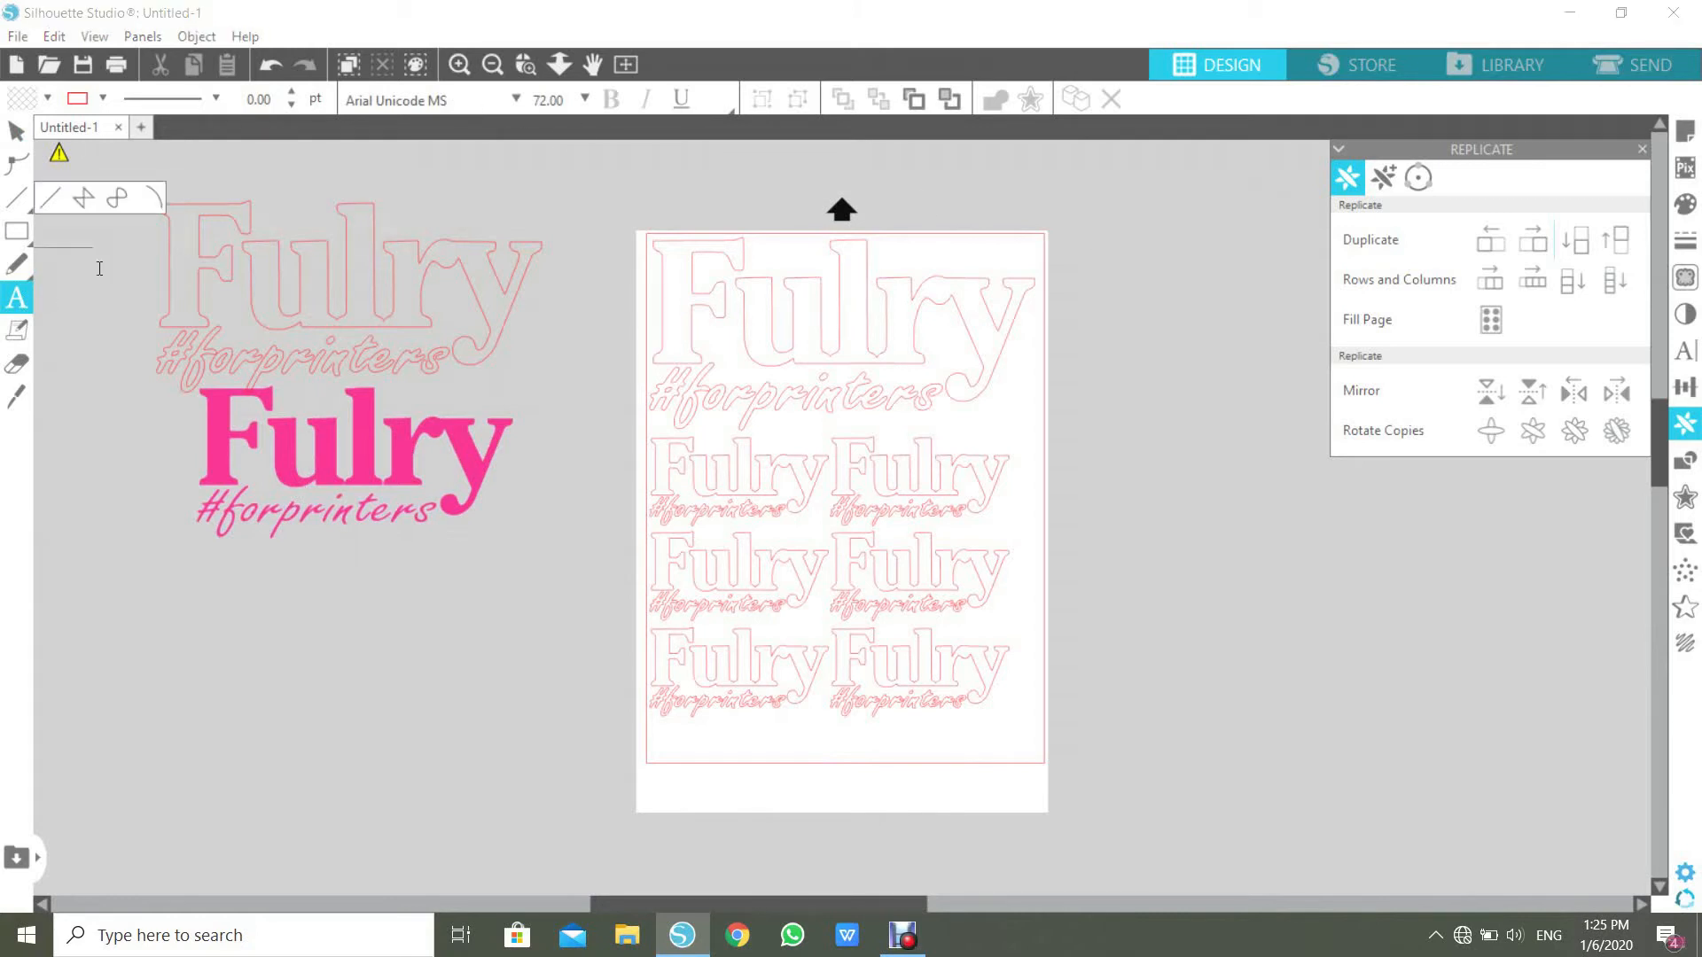
pyautogui.click(516, 100)
pyautogui.scroll(-4, 412, 283)
pyautogui.scroll(-2, 408, 291)
pyautogui.scroll(6, 416, 288)
pyautogui.scroll(3, 422, 285)
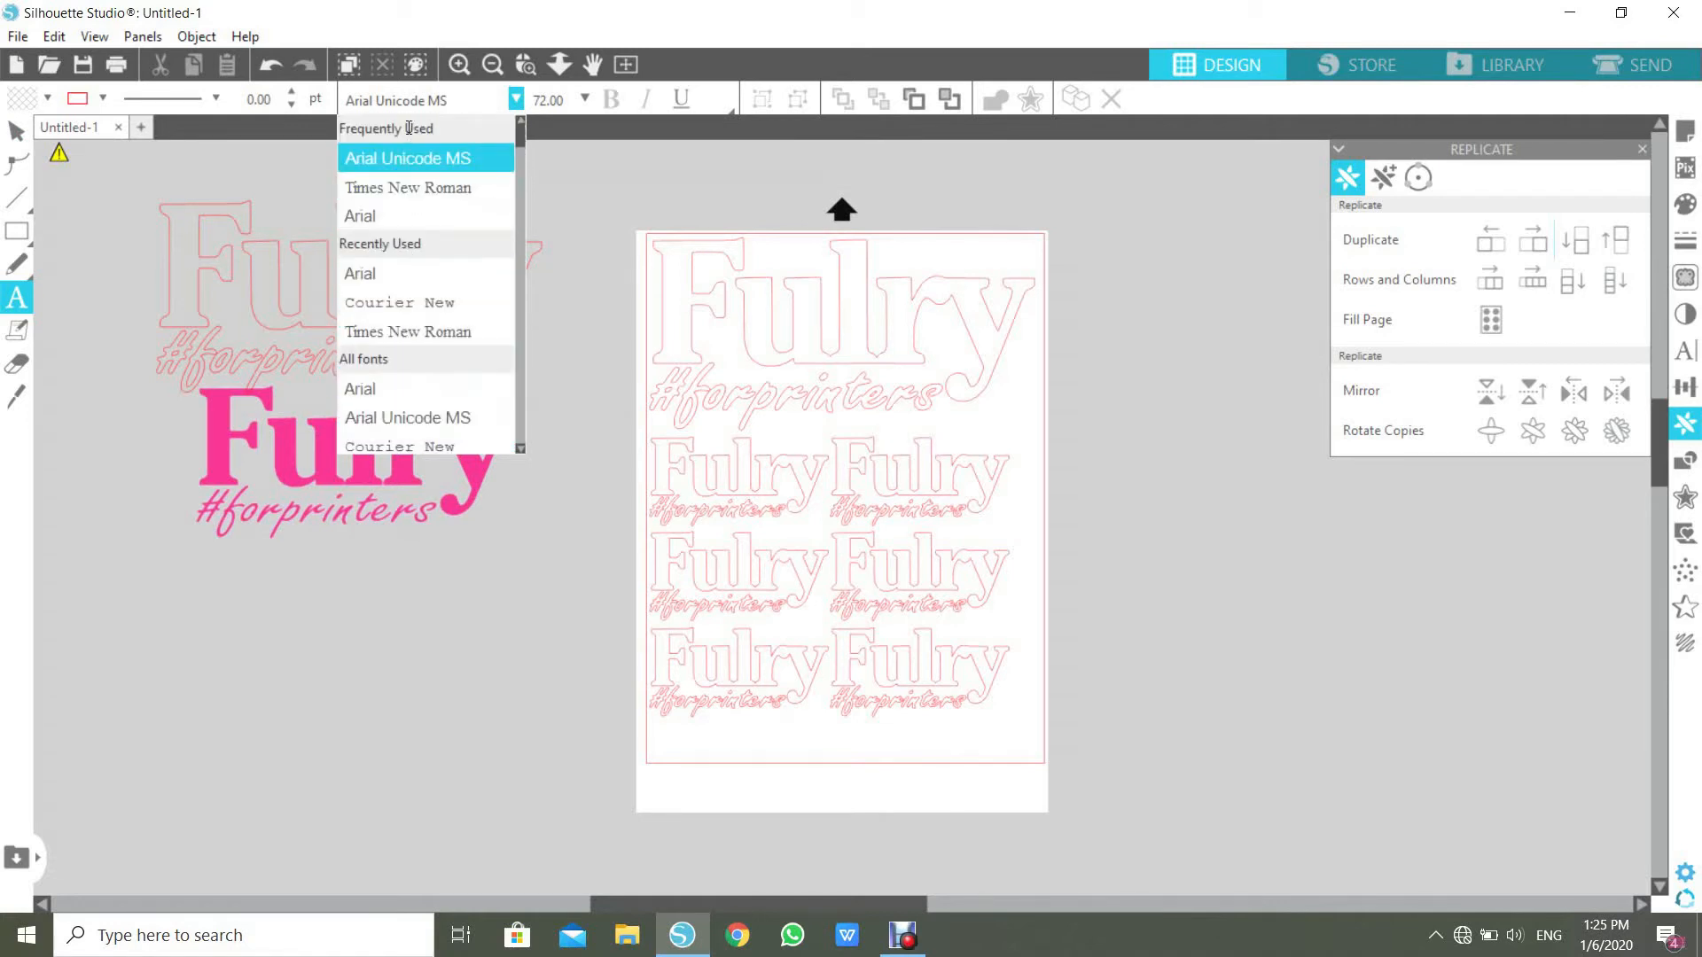
pyautogui.scroll(-3, 382, 262)
pyautogui.scroll(-1, 382, 262)
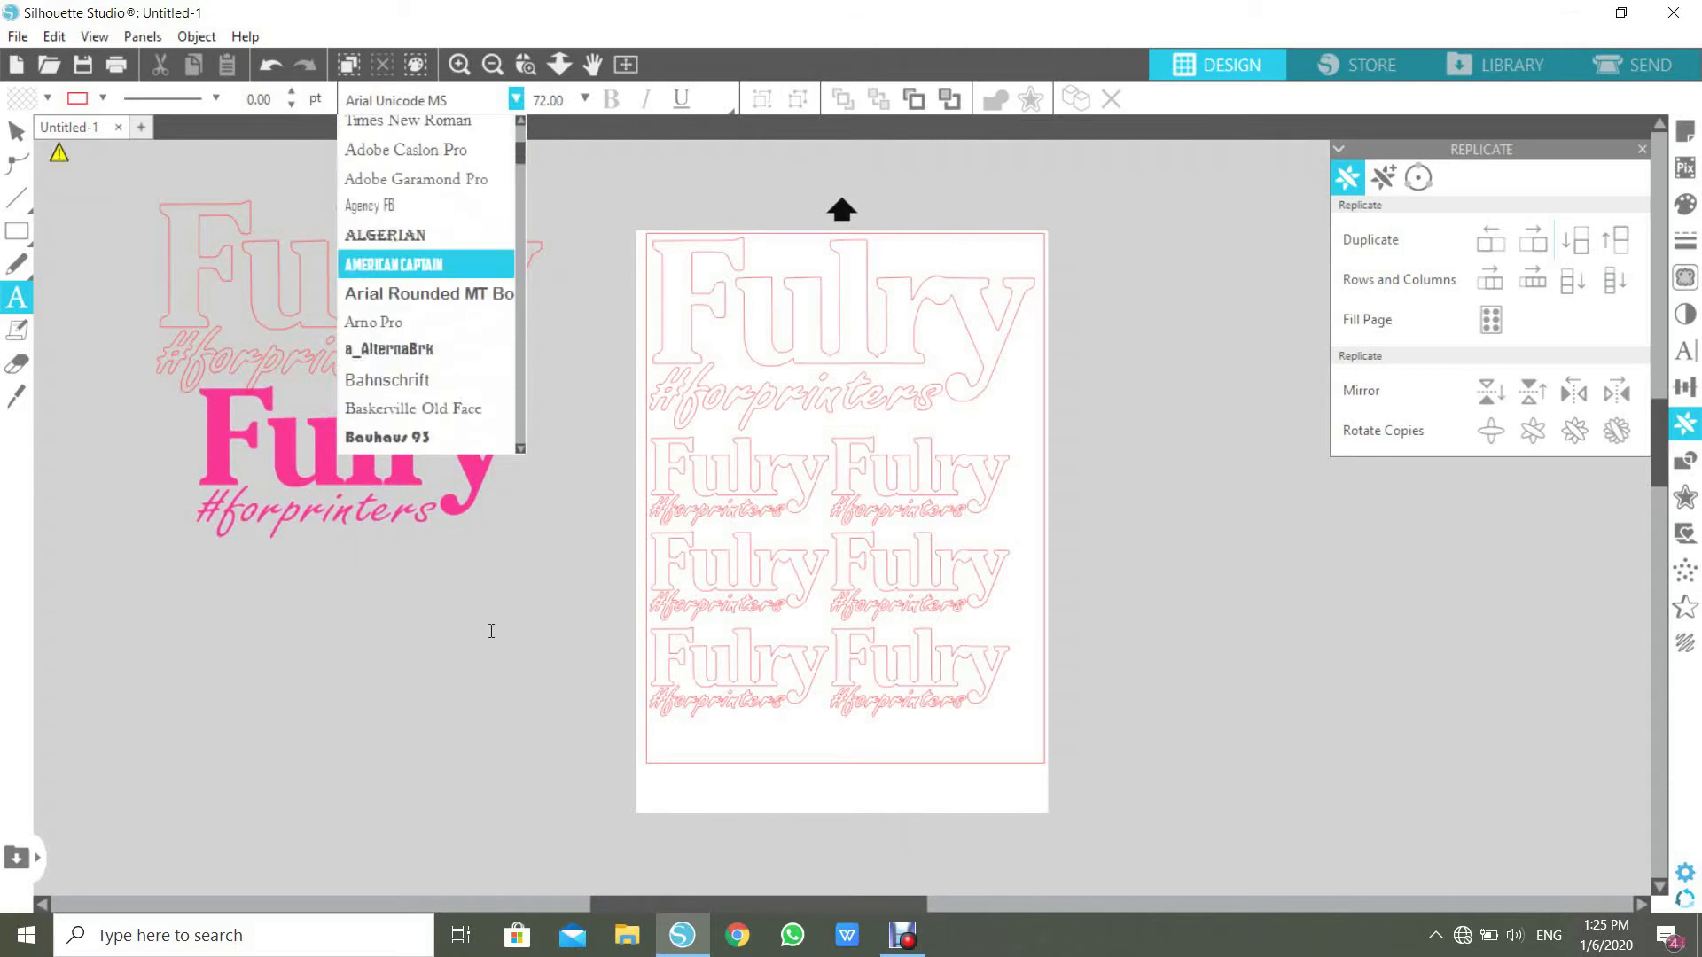
pyautogui.click(315, 588)
pyautogui.write('10000000')
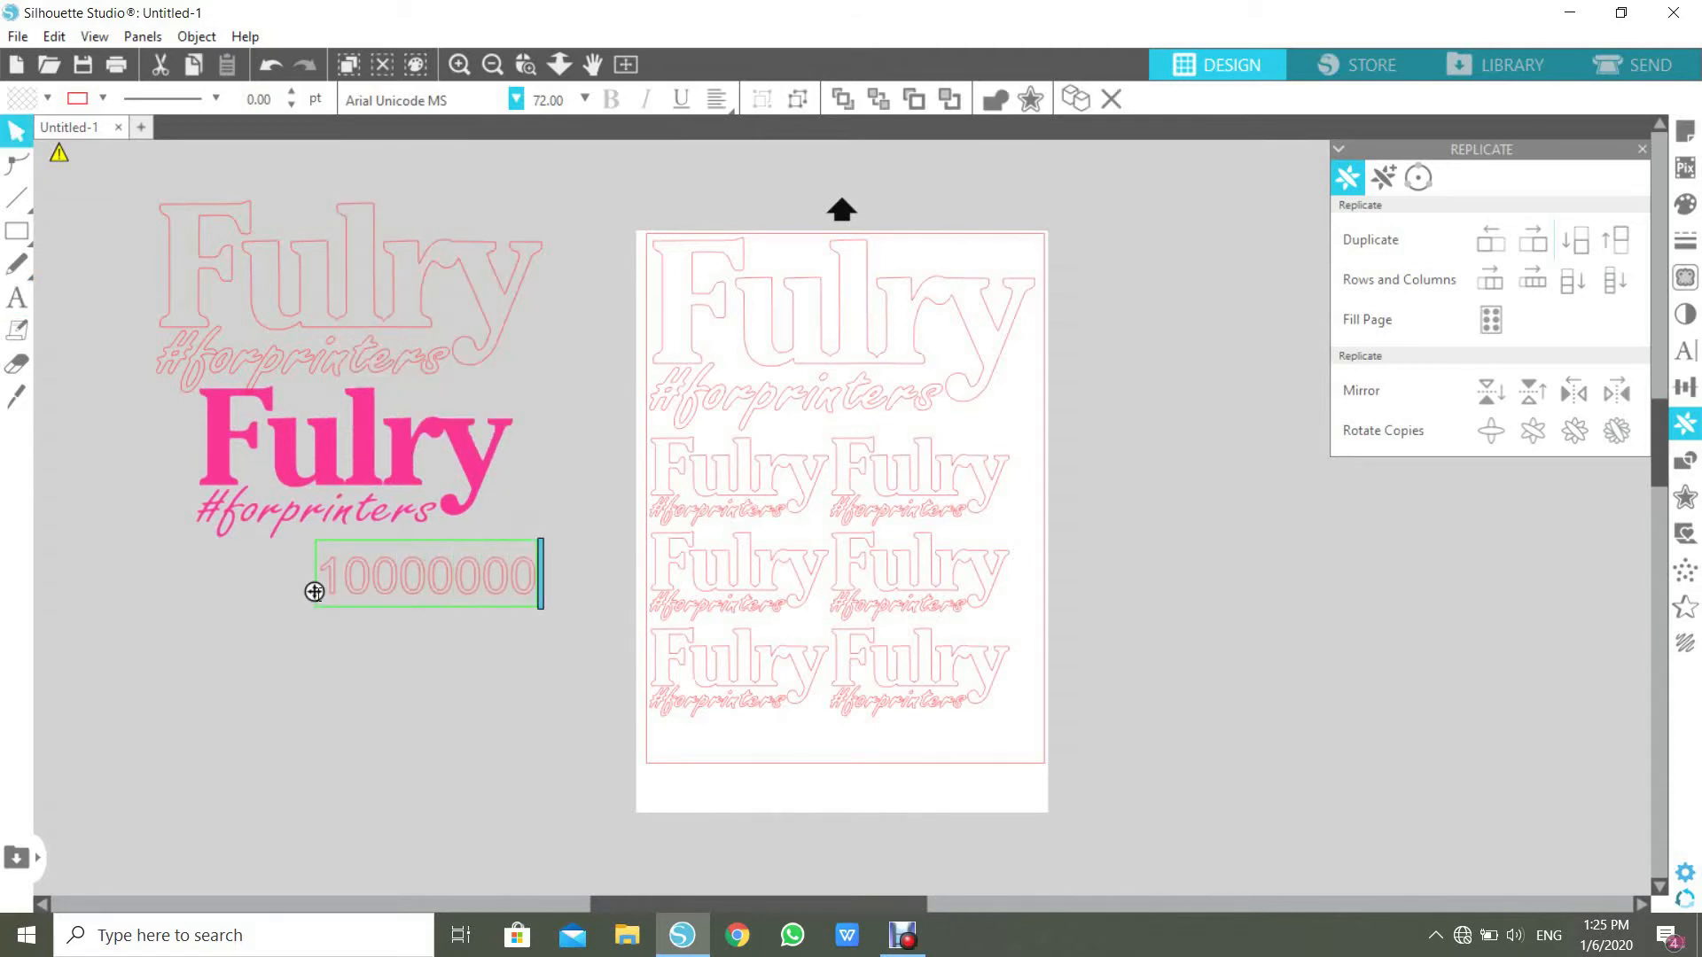
pyautogui.click(502, 682)
# Step: Move the bottom row of small outlines off the page and put the 10000000 text in its place
pyautogui.moveTo(635, 684); pyautogui.dragTo(1, 11)
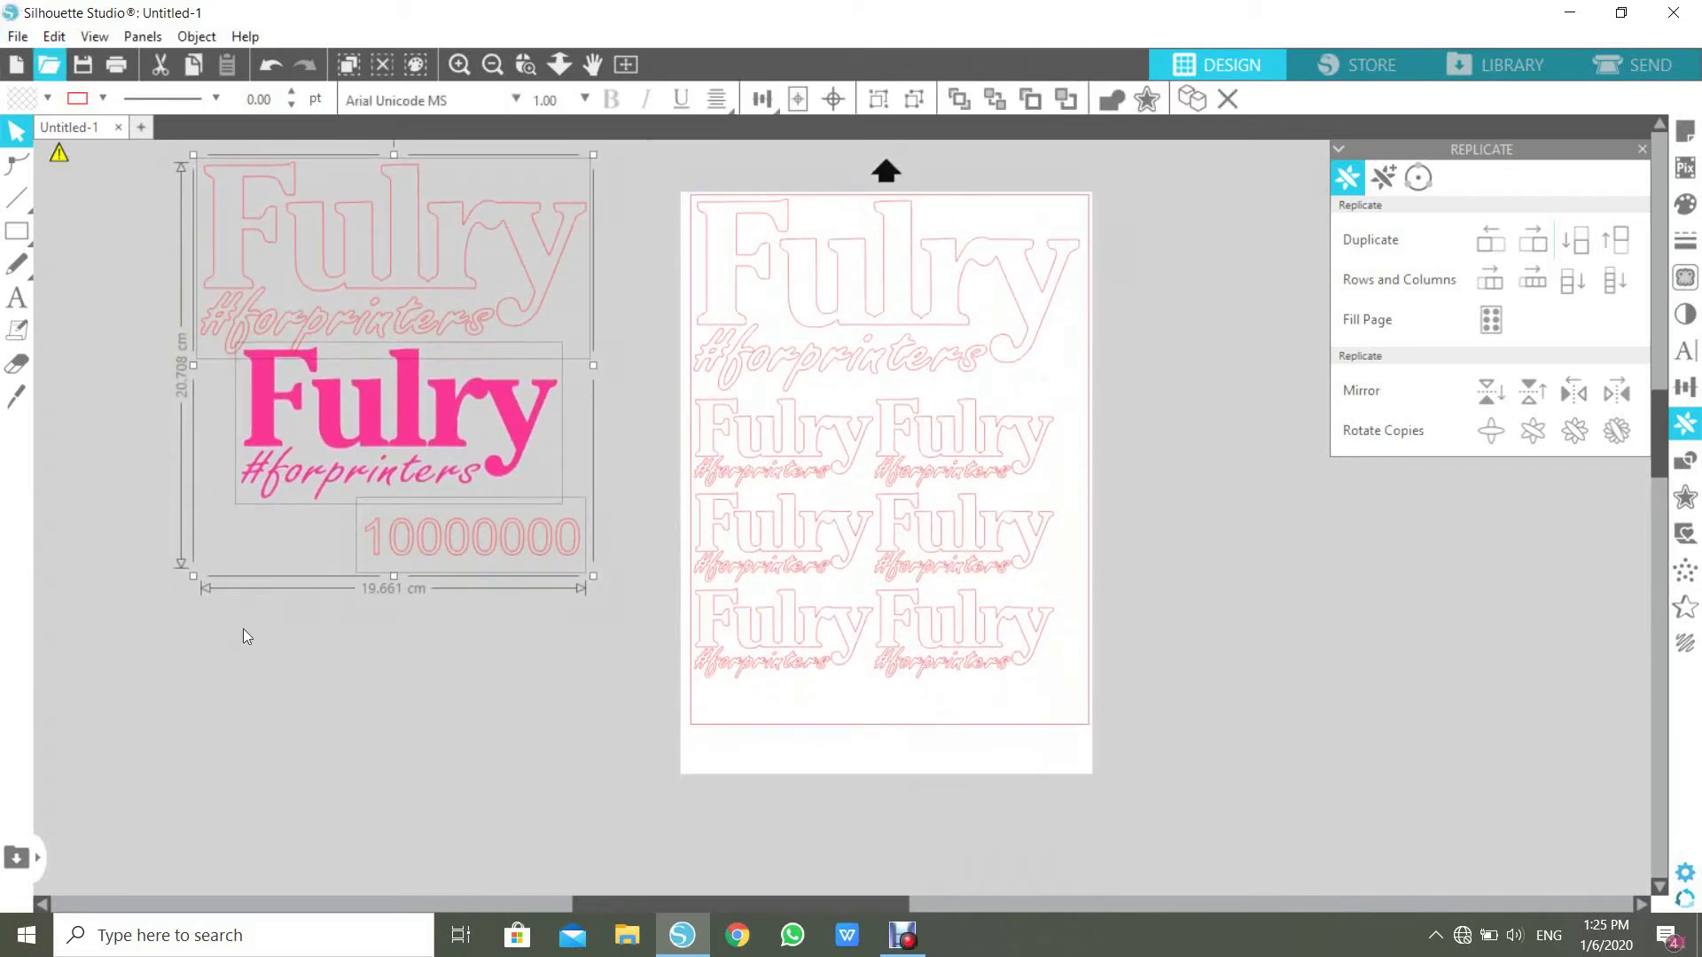
pyautogui.click(589, 703)
pyautogui.moveTo(1124, 700); pyautogui.dragTo(683, 627)
pyautogui.moveTo(1020, 656); pyautogui.dragTo(310, 708)
pyautogui.click(504, 565)
pyautogui.moveTo(504, 565); pyautogui.dragTo(922, 662)
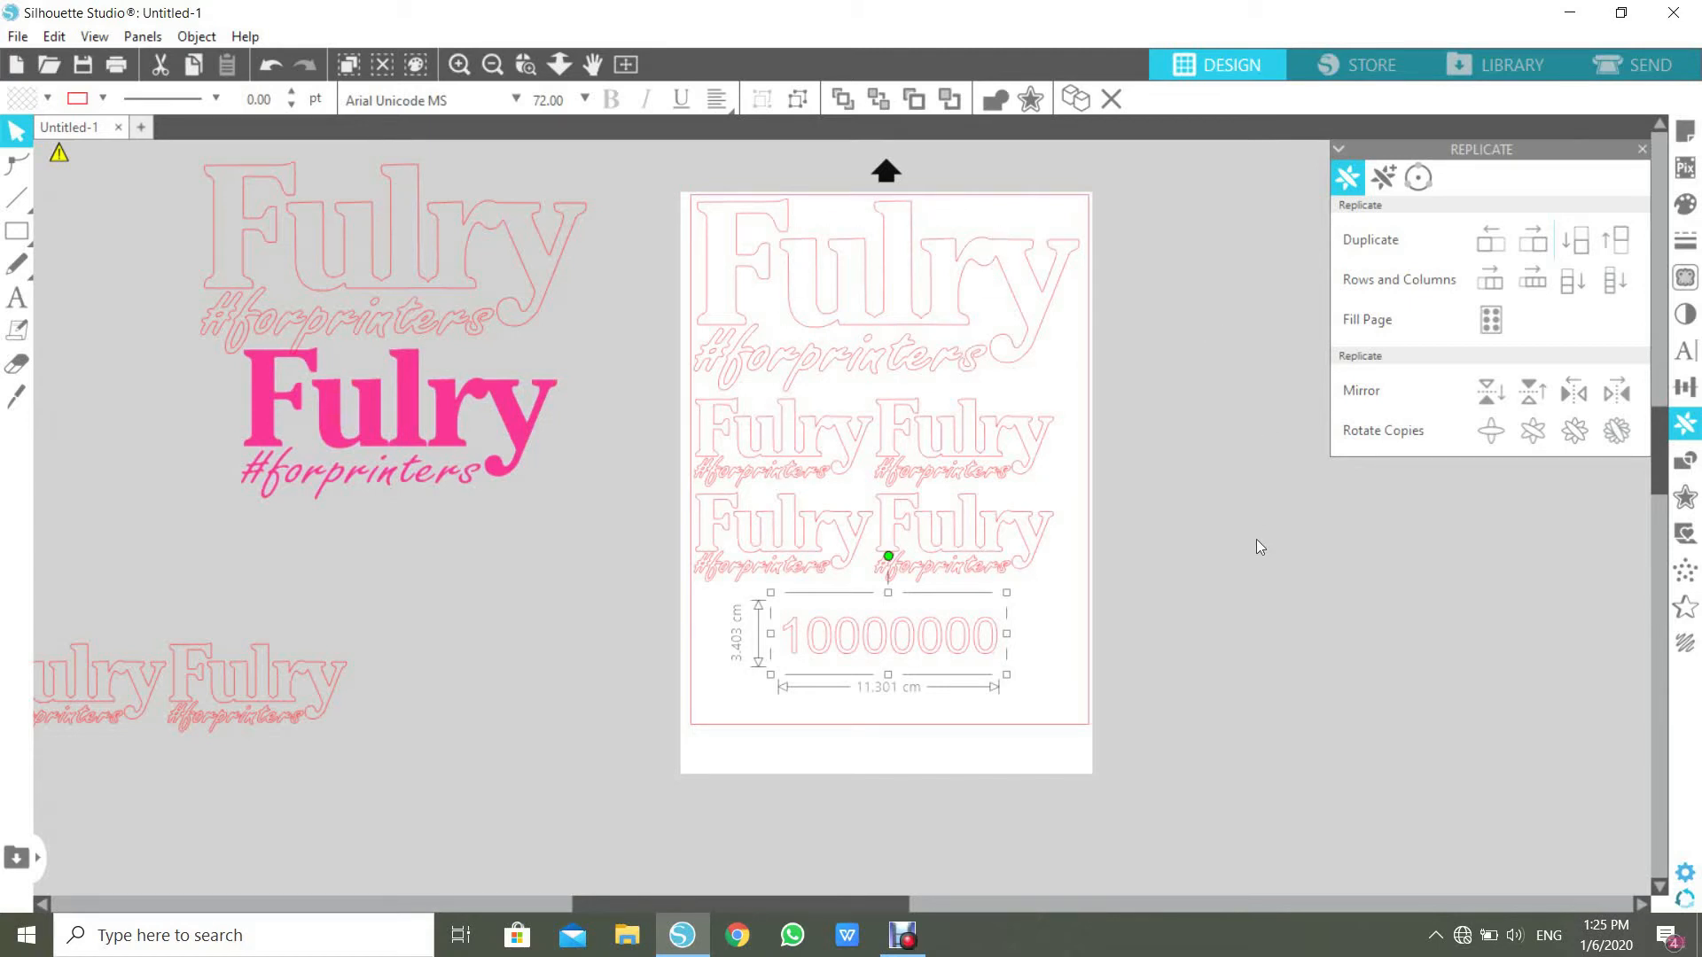
# Step: Examine the material, action and tool choices for Tool 1 in the send settings, keeping Vinyl, Glossy, Cut and AutoBlade
pyautogui.click(1617, 72)
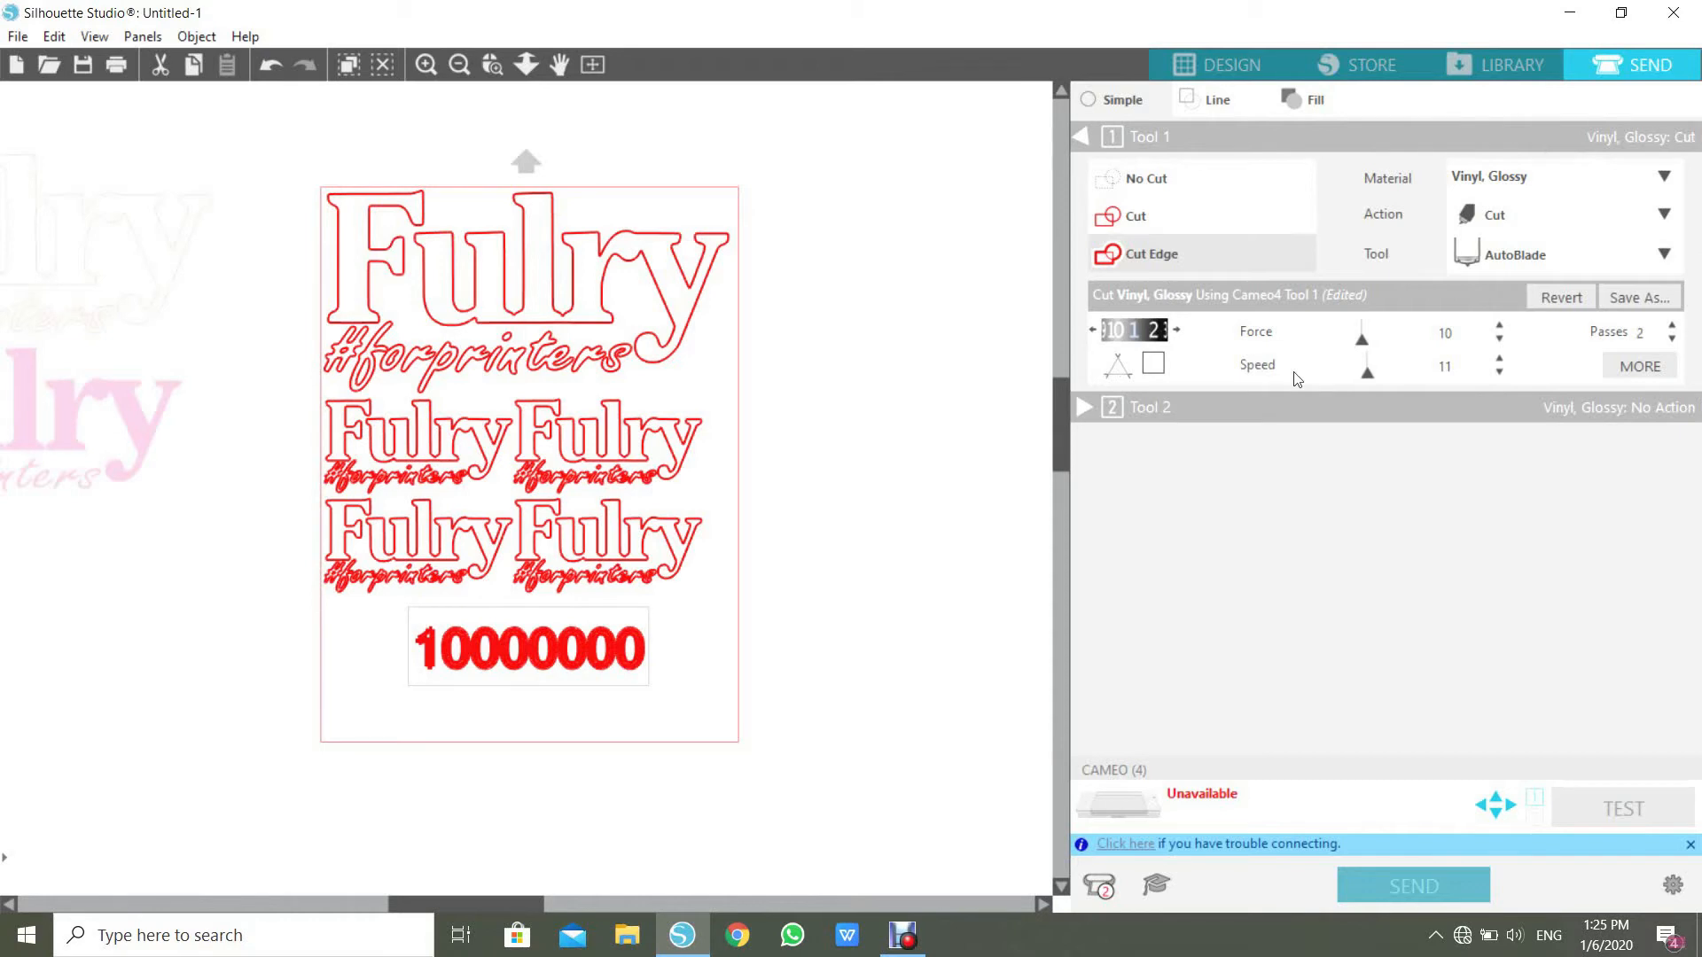
pyautogui.click(1528, 180)
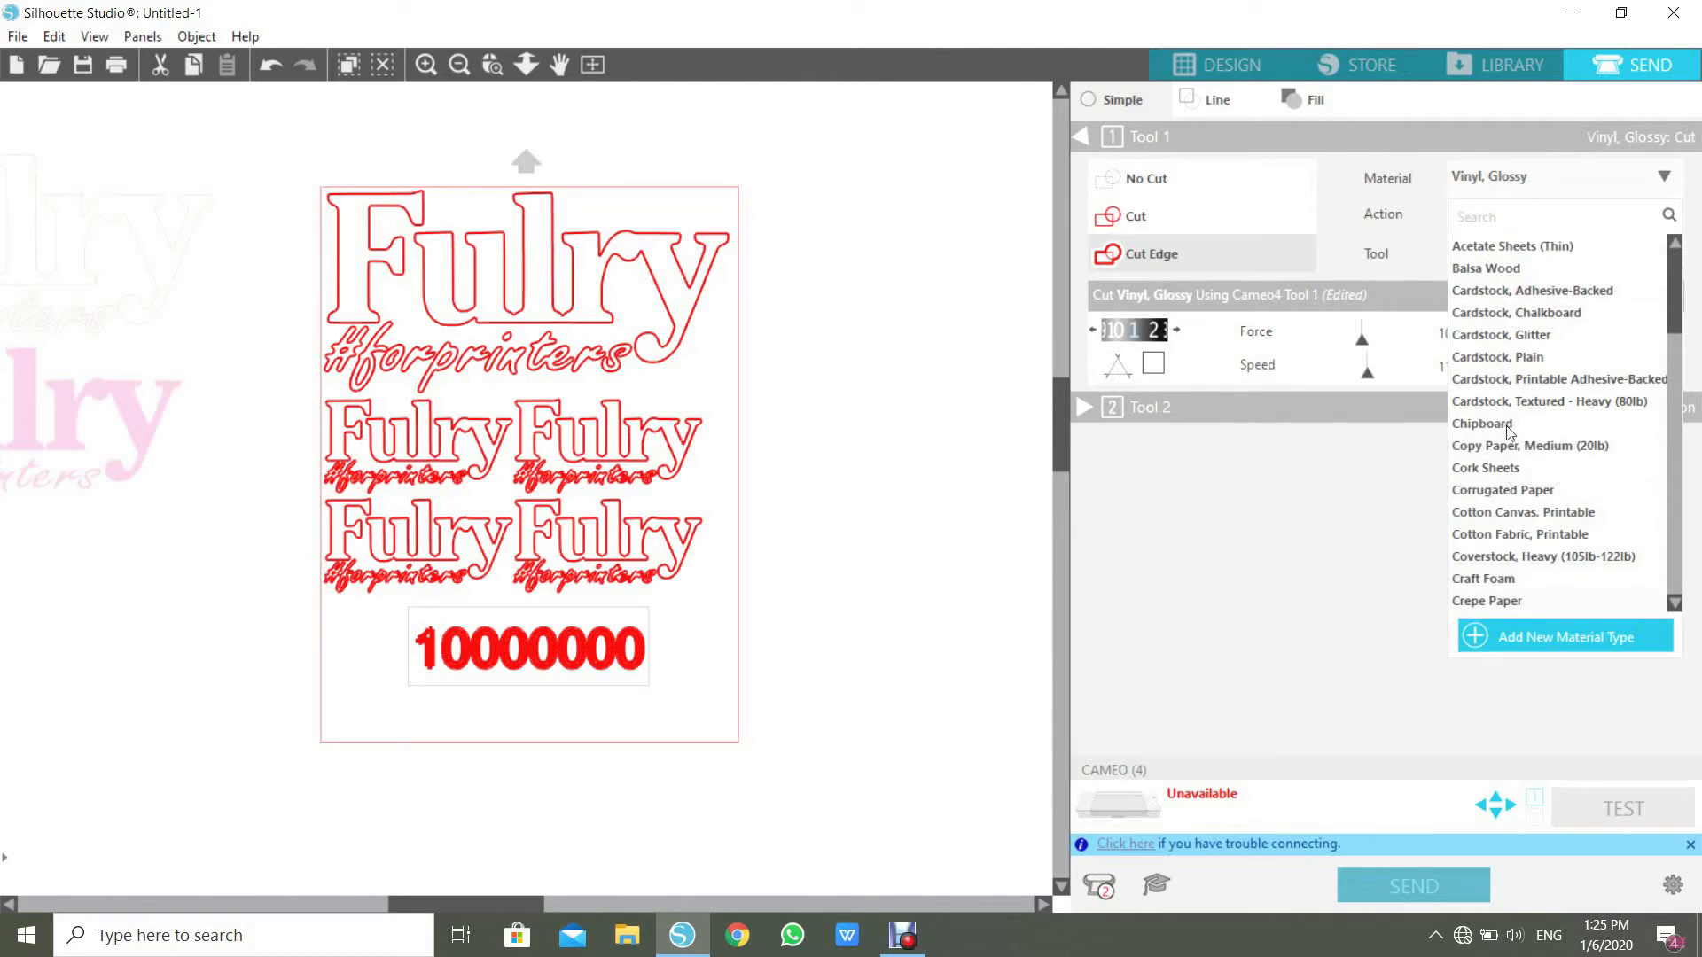
pyautogui.click(1605, 174)
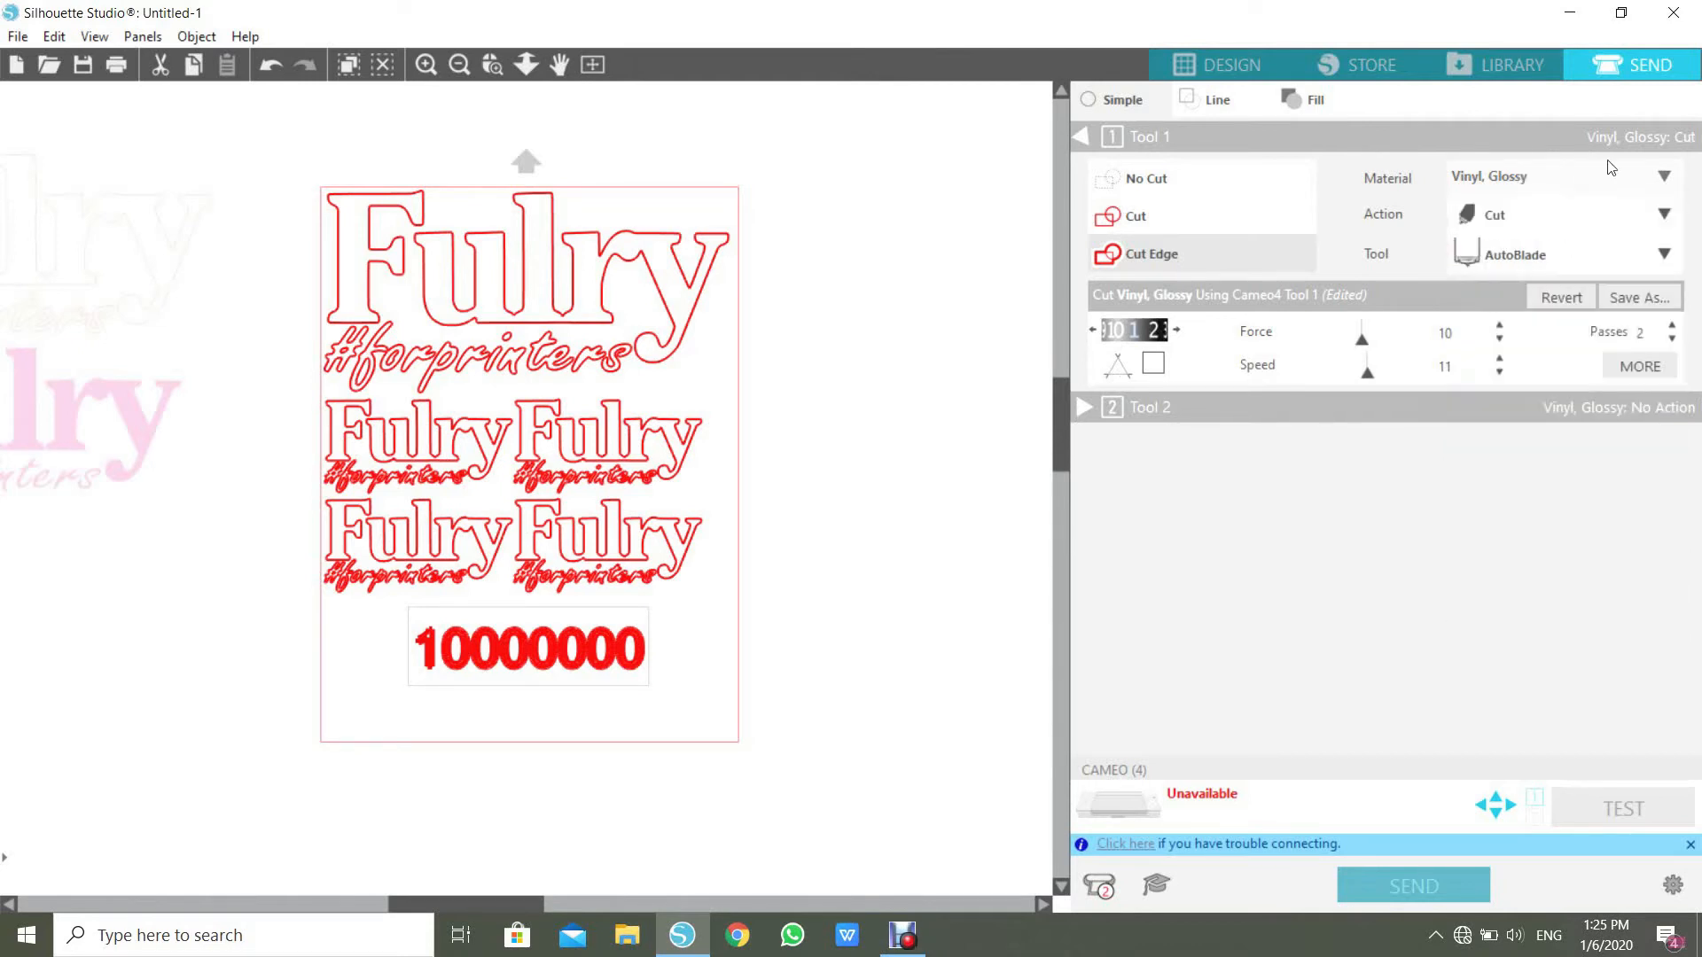
pyautogui.click(1526, 222)
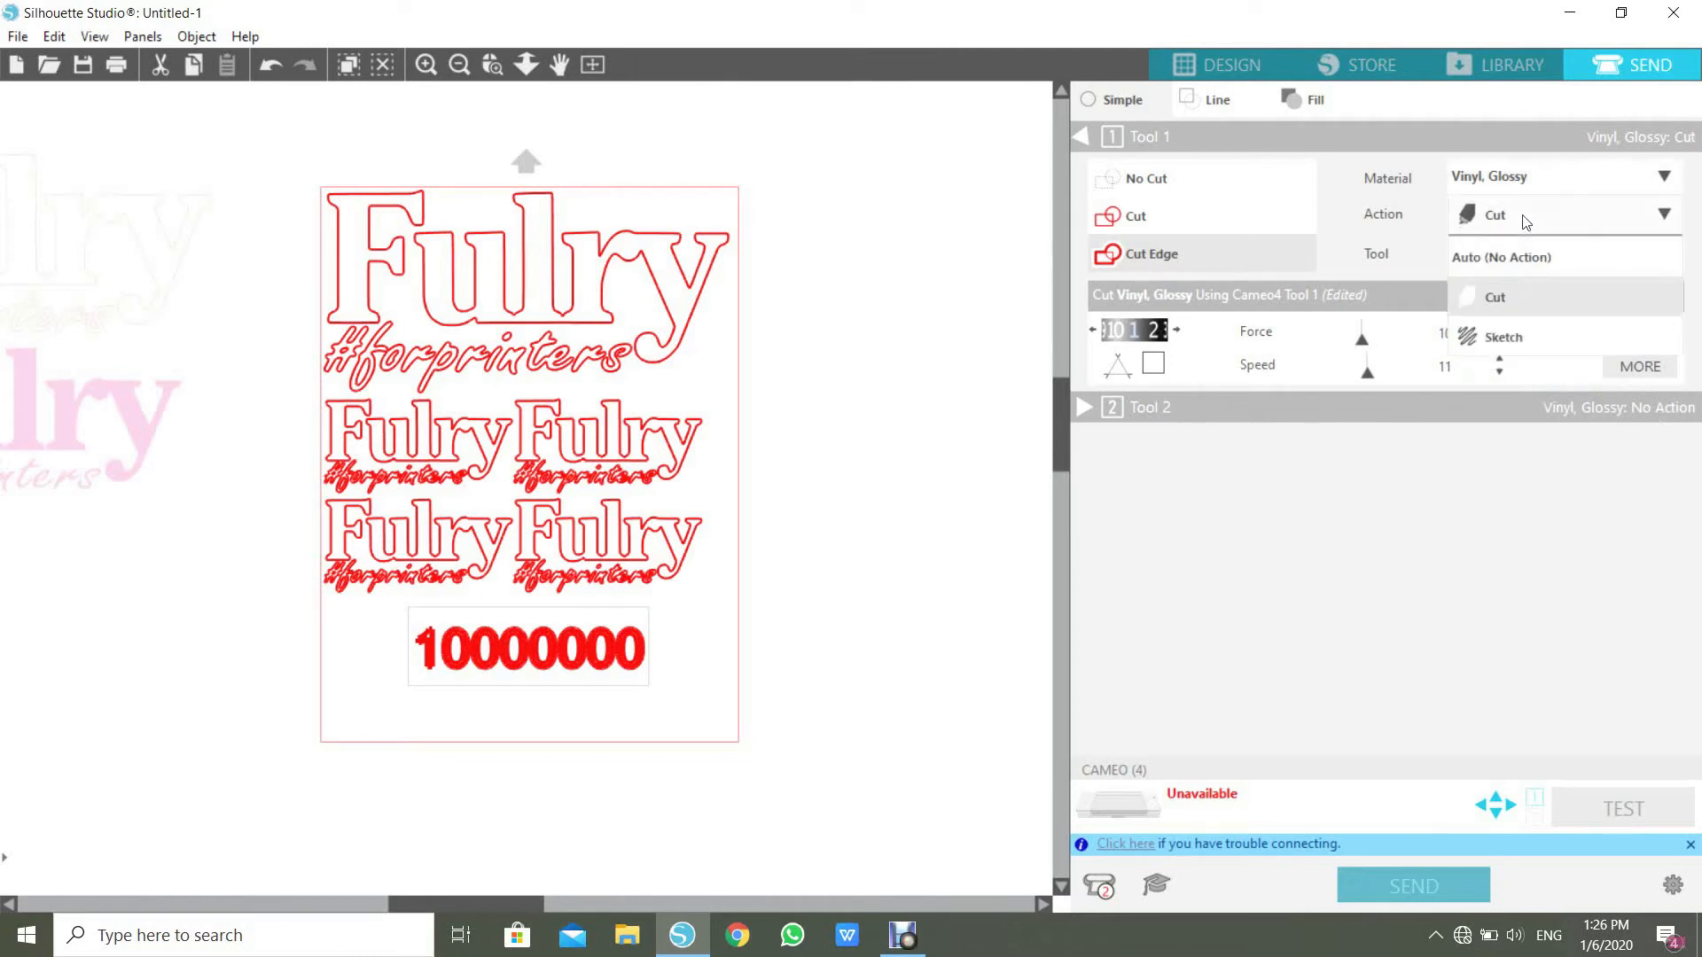
pyautogui.click(1491, 286)
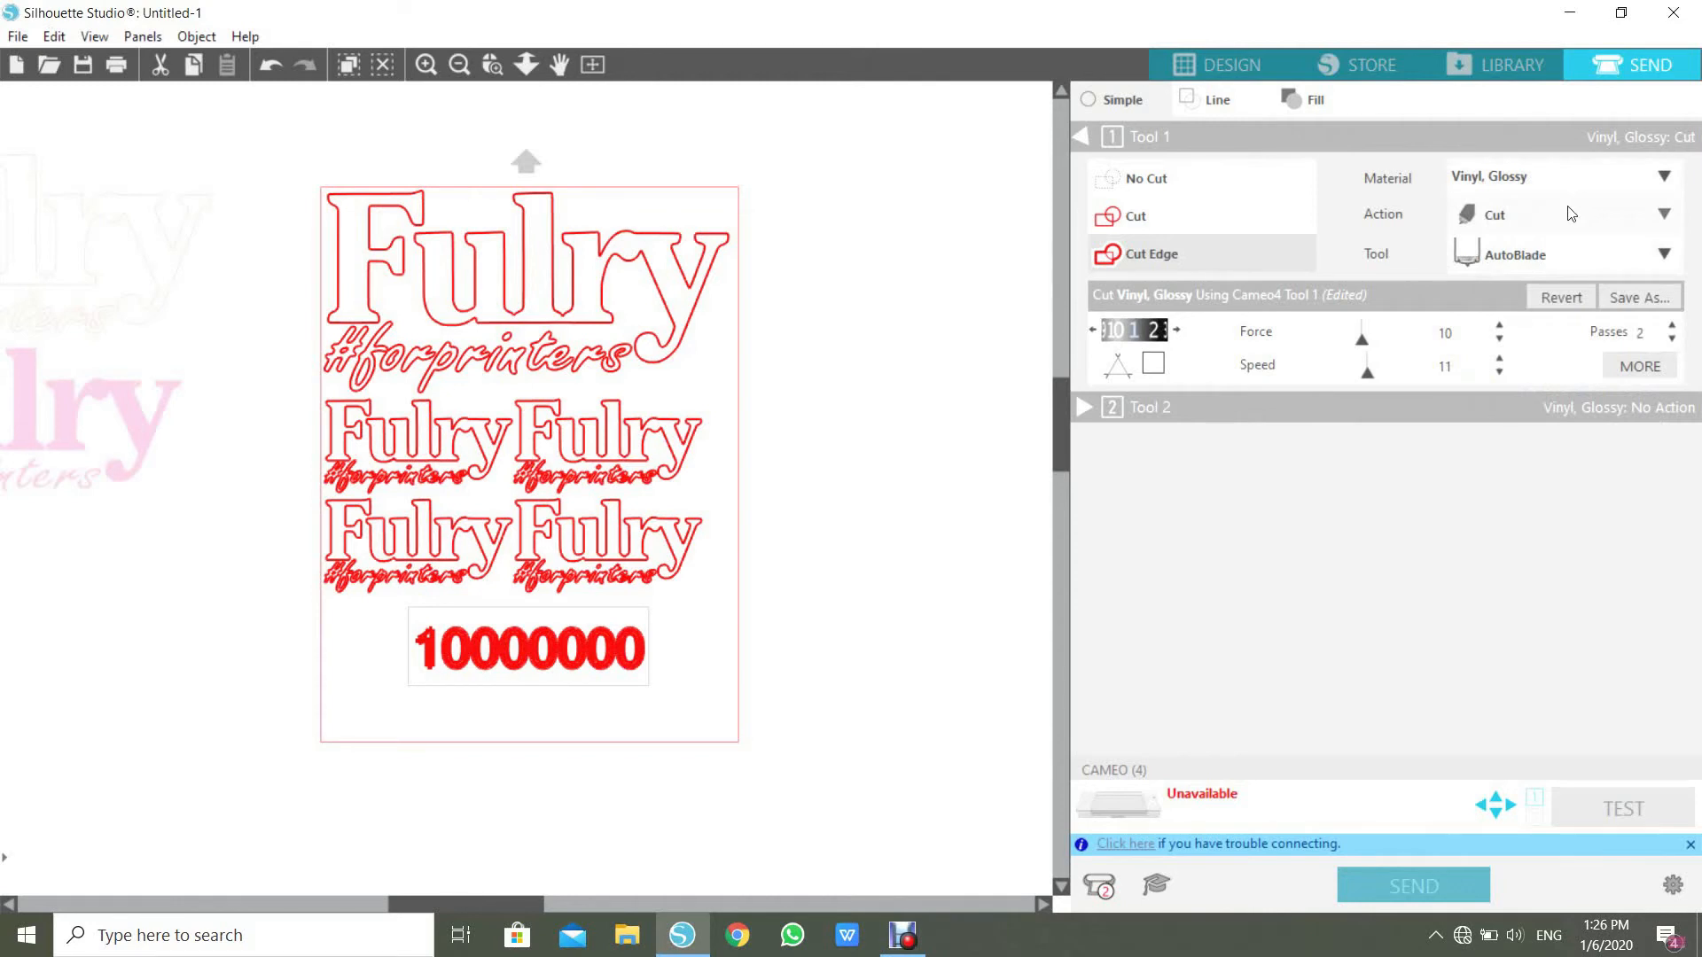
pyautogui.click(1524, 257)
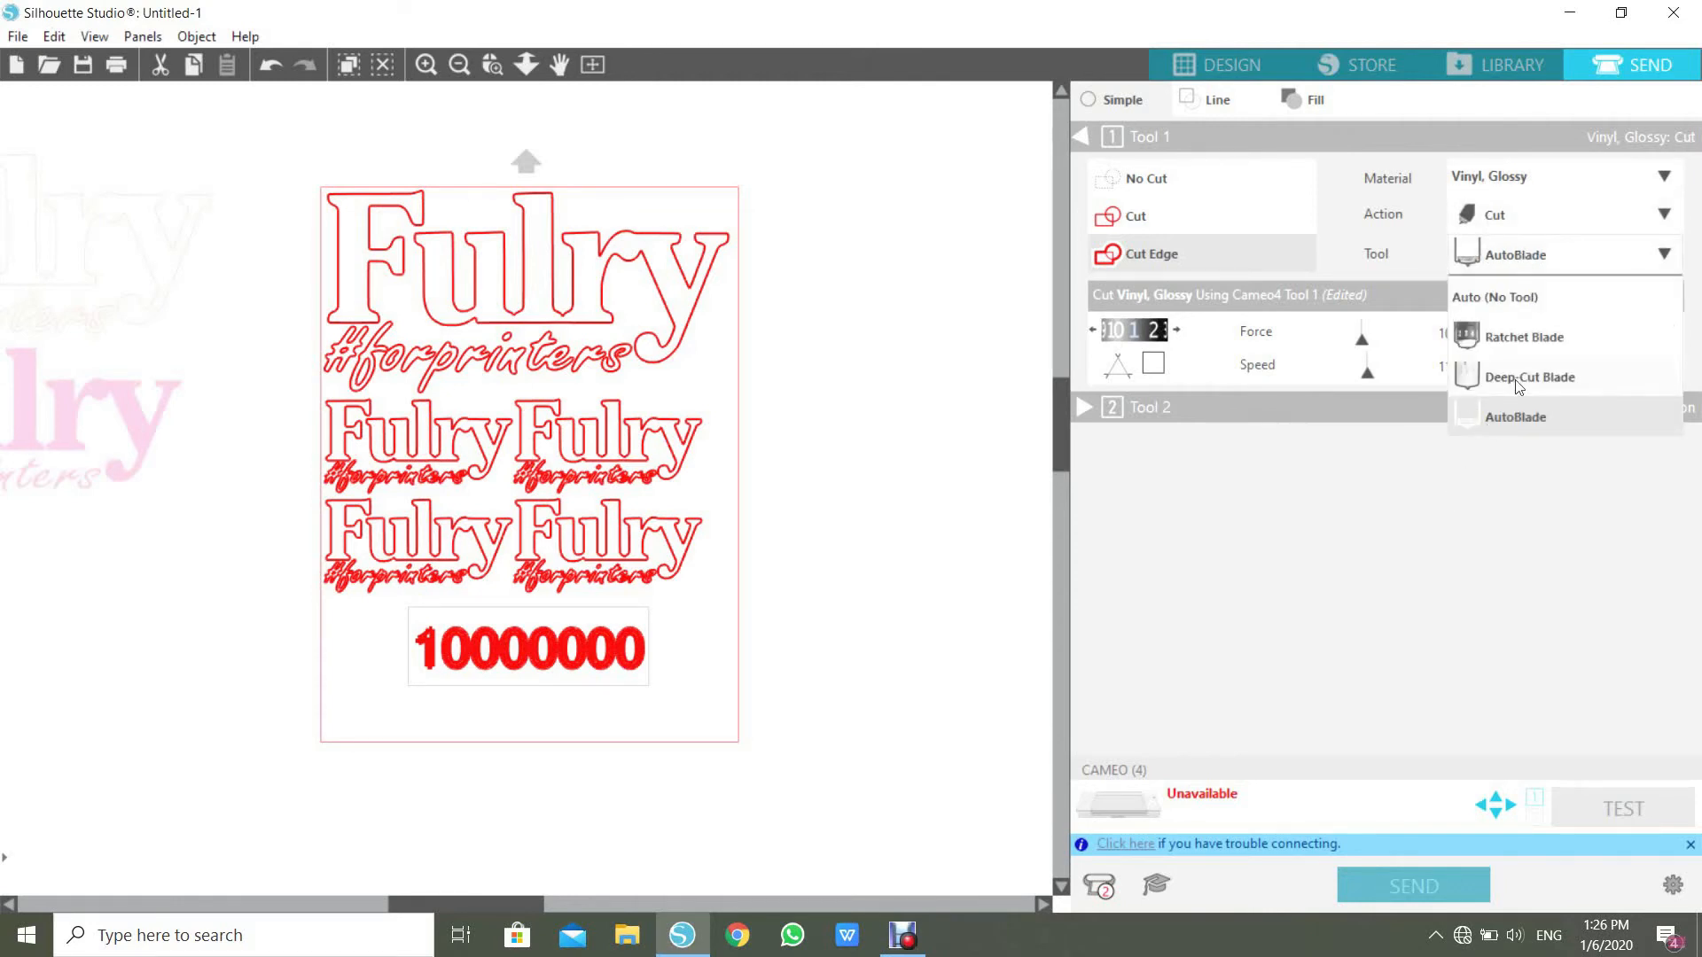
pyautogui.click(1434, 564)
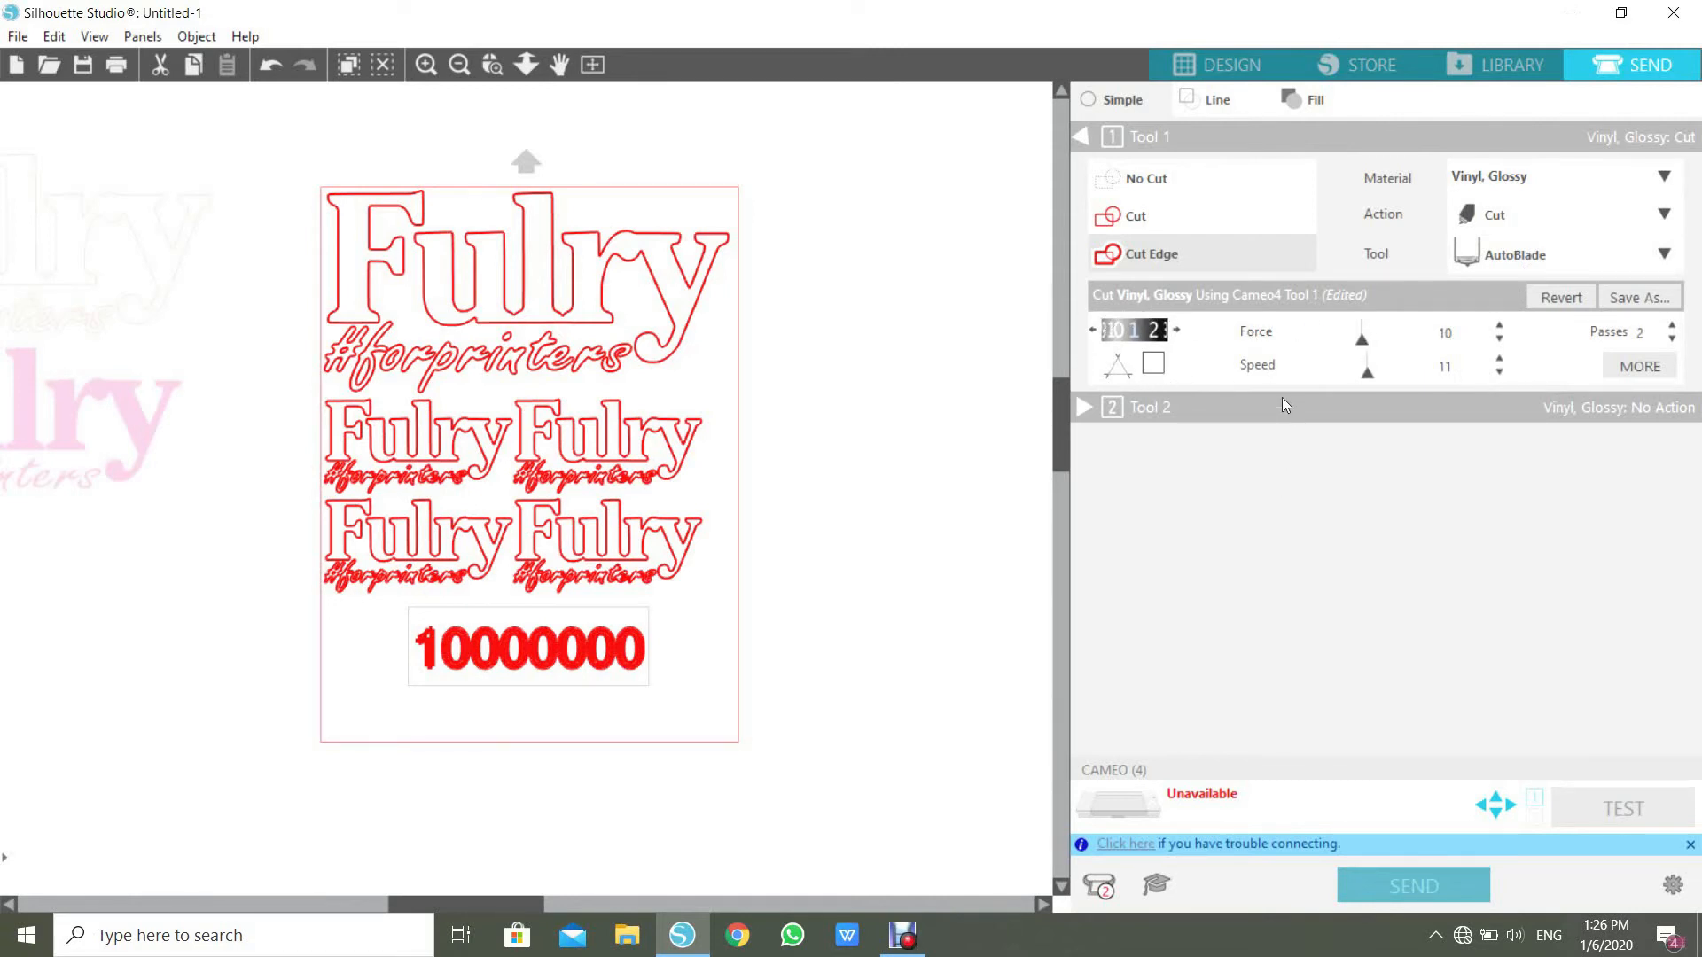
# Step: Step the Tool 1 blade depth up through its settings and back down to 1
pyautogui.click(1176, 329)
pyautogui.click(1176, 330)
pyautogui.click(1176, 330)
pyautogui.click(1177, 330)
pyautogui.click(1177, 331)
pyautogui.click(1177, 331)
pyautogui.click(1175, 331)
pyautogui.click(1177, 331)
pyautogui.click(1177, 331)
pyautogui.click(1177, 331)
pyautogui.click(1092, 329)
pyautogui.click(1092, 330)
pyautogui.click(1092, 330)
pyautogui.click(1092, 330)
pyautogui.click(1092, 329)
pyautogui.click(1092, 330)
pyautogui.click(1092, 330)
pyautogui.click(1092, 330)
pyautogui.click(1091, 329)
pyautogui.click(1092, 330)
# Step: Set the Tool 1 force to 13, the speed to 10 and the passes to 1
pyautogui.moveTo(1362, 344)
pyautogui.mouseDown()
pyautogui.moveTo(1396, 346)
pyautogui.moveTo(1349, 347)
pyautogui.moveTo(1373, 350)
pyautogui.mouseUp()
pyautogui.moveTo(1388, 377); pyautogui.dragTo(1374, 380)
pyautogui.moveTo(1403, 374); pyautogui.dragTo(1424, 374)
pyautogui.moveTo(1425, 376); pyautogui.dragTo(1365, 379)
pyautogui.click(1670, 326)
pyautogui.click(1672, 337)
pyautogui.click(1671, 337)
# Step: Set the page's cutting mat to Cameo 12 x 12 in and check the layout in the send preview
pyautogui.click(1223, 58)
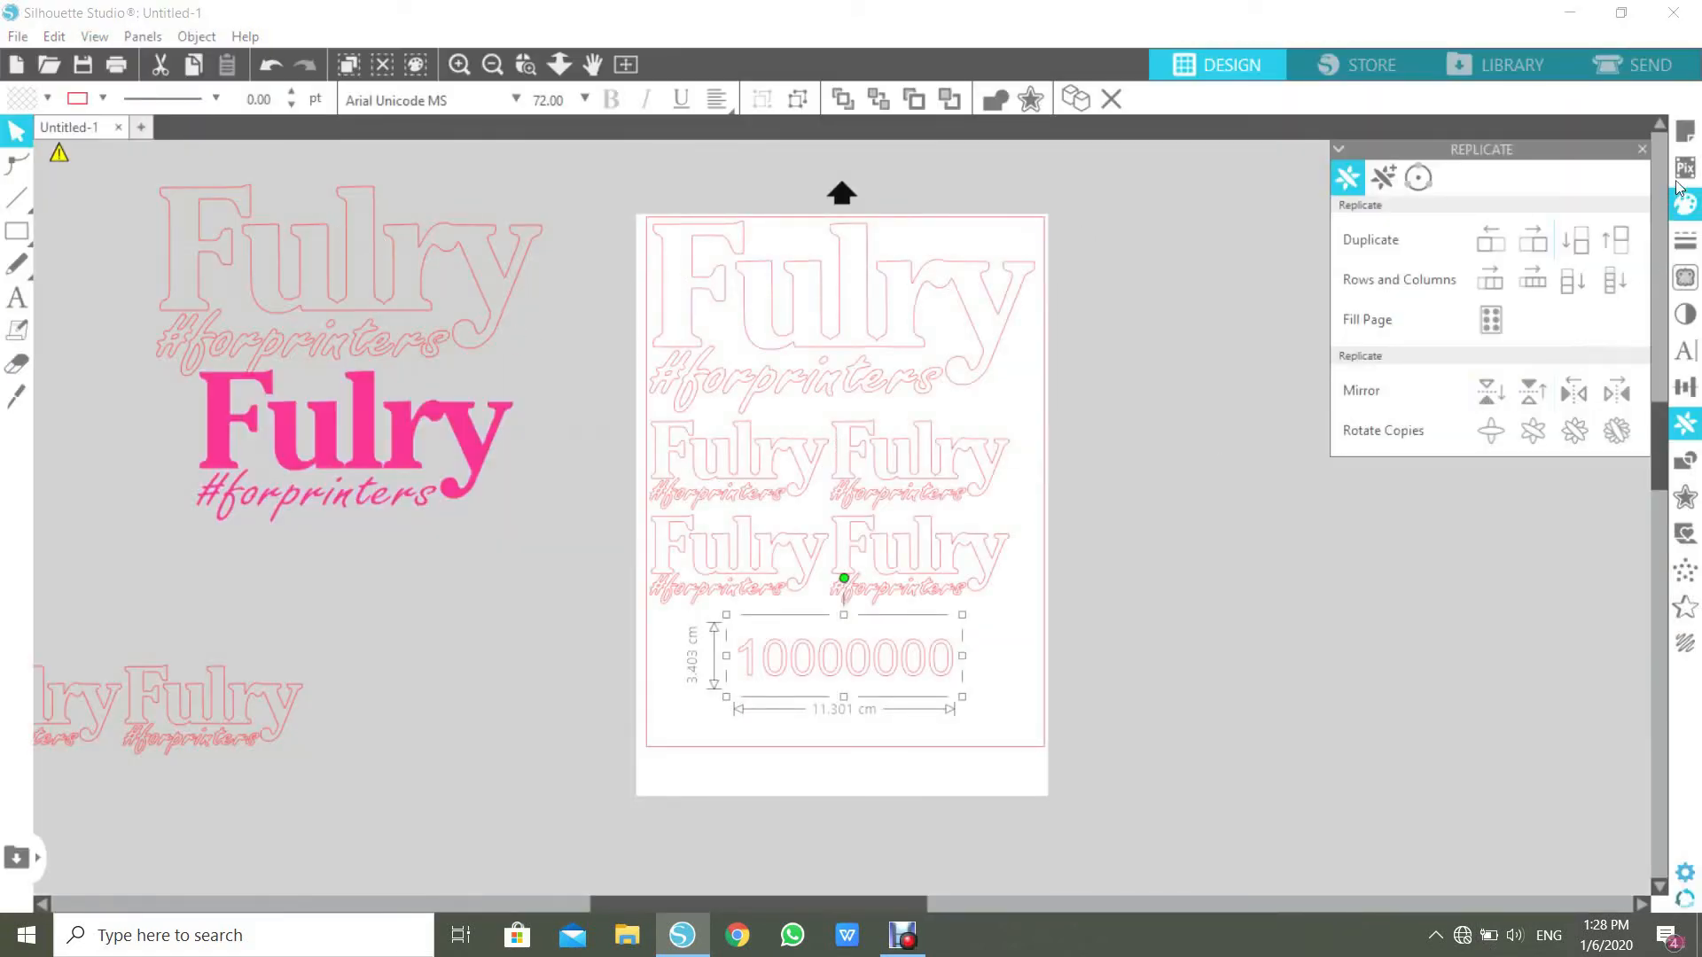
pyautogui.click(1685, 131)
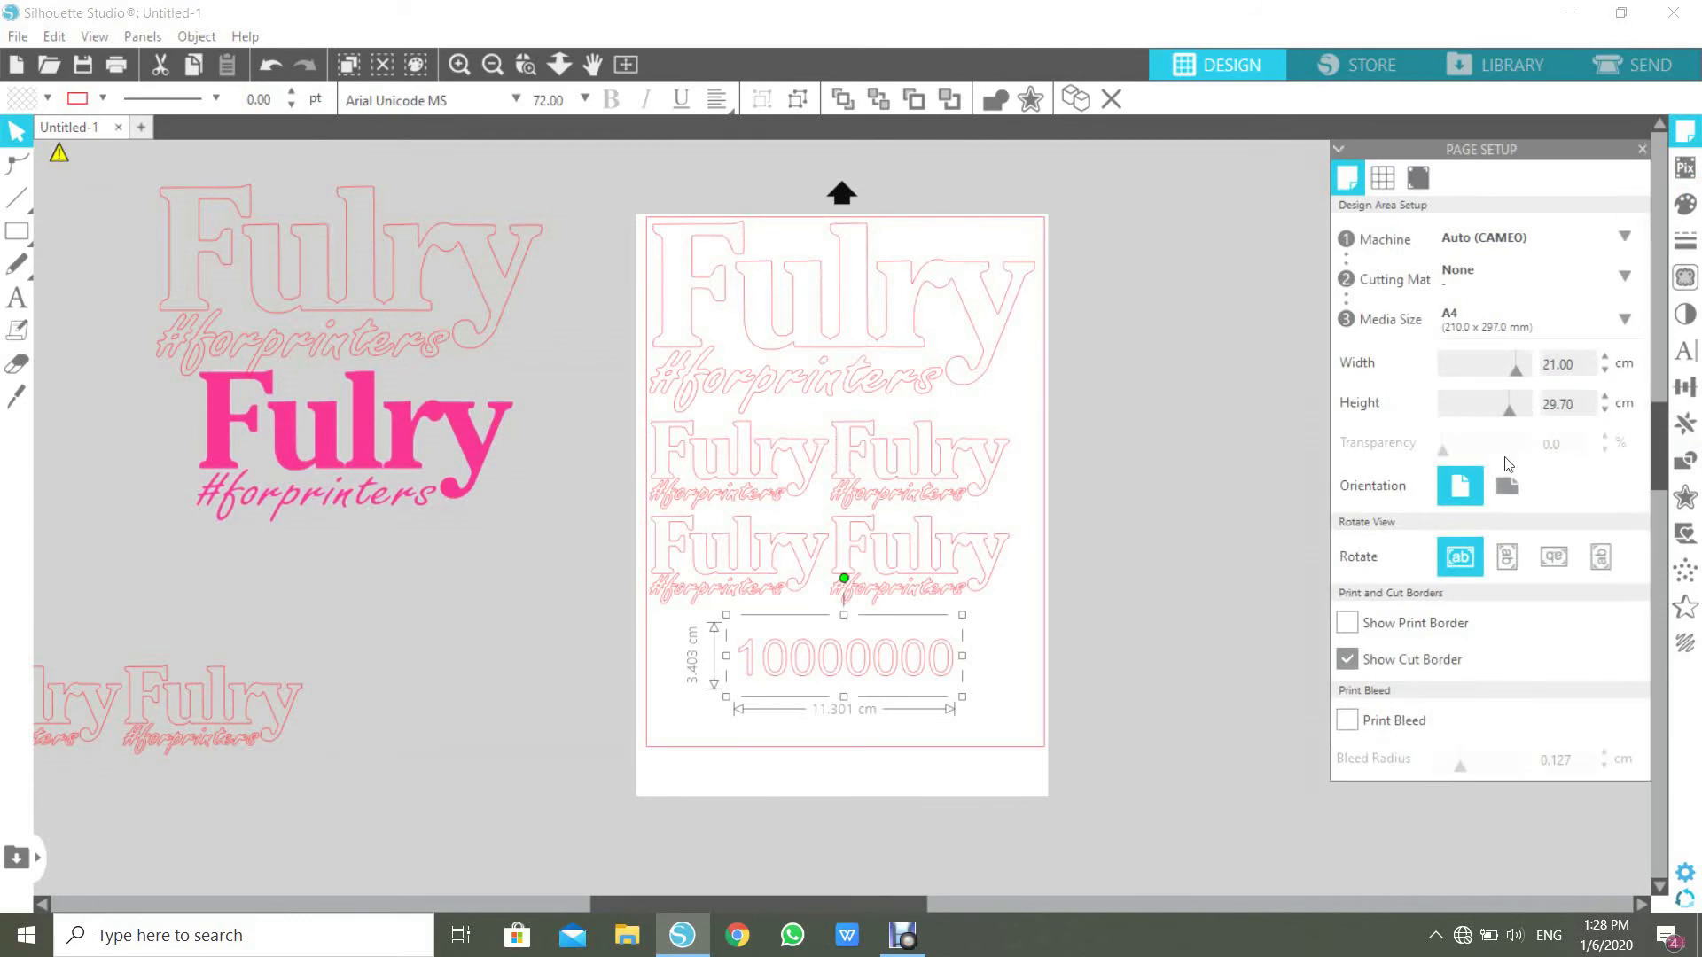
pyautogui.click(1481, 273)
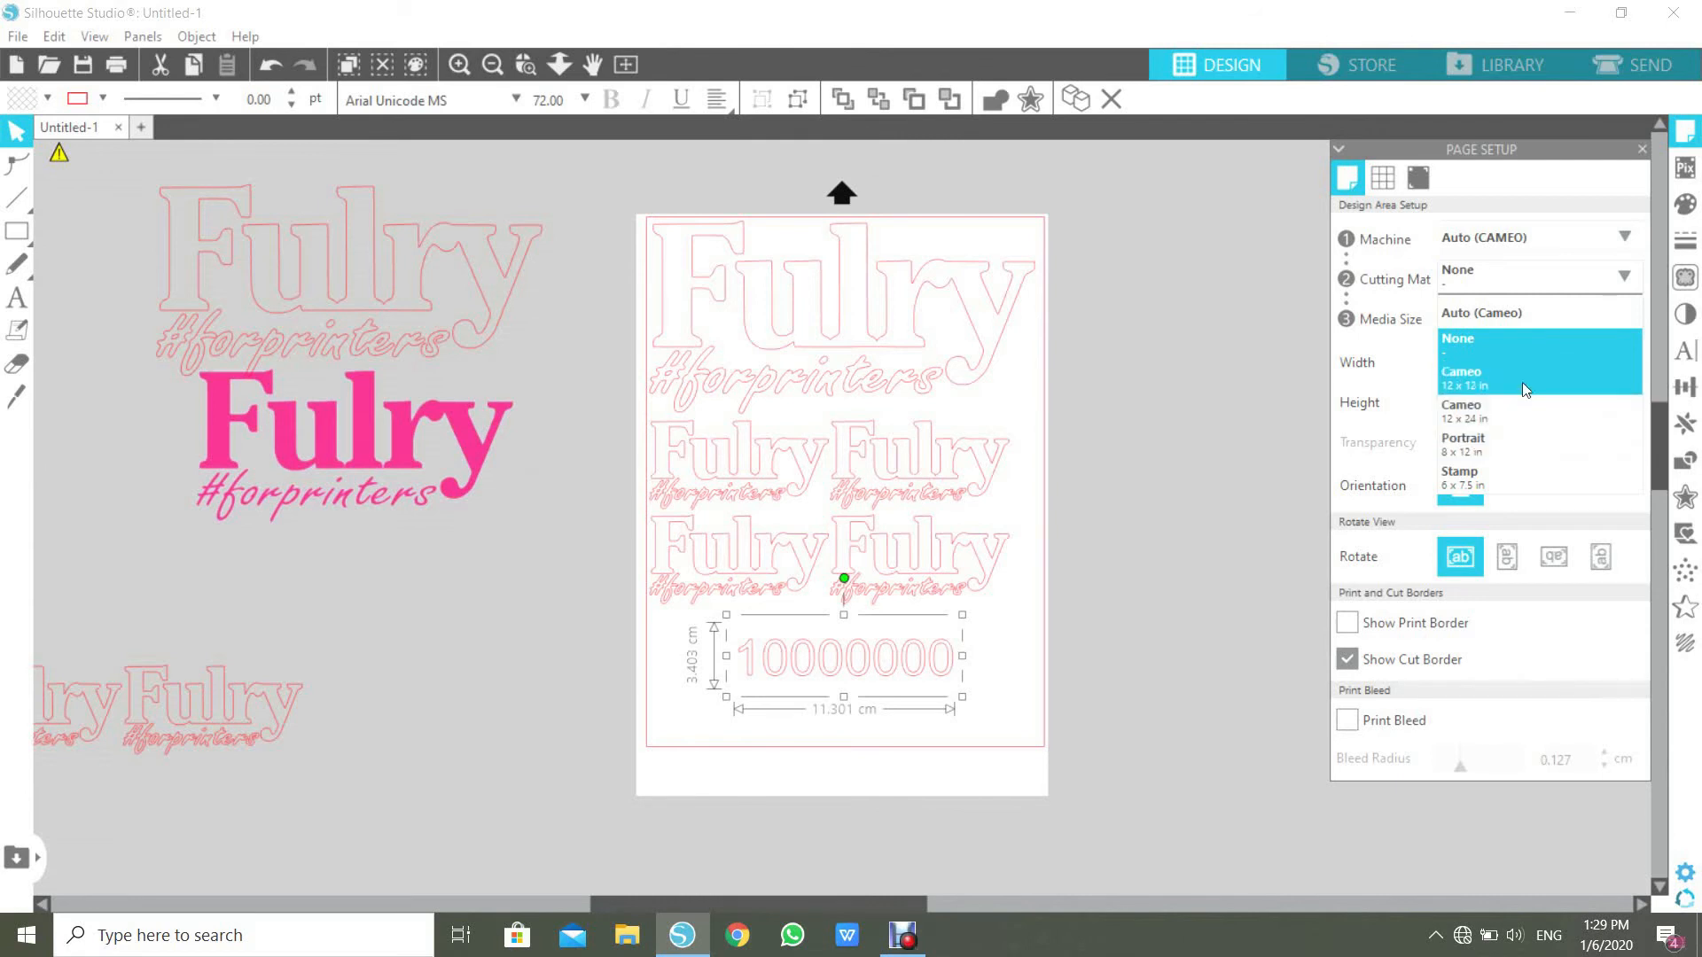
pyautogui.click(1502, 367)
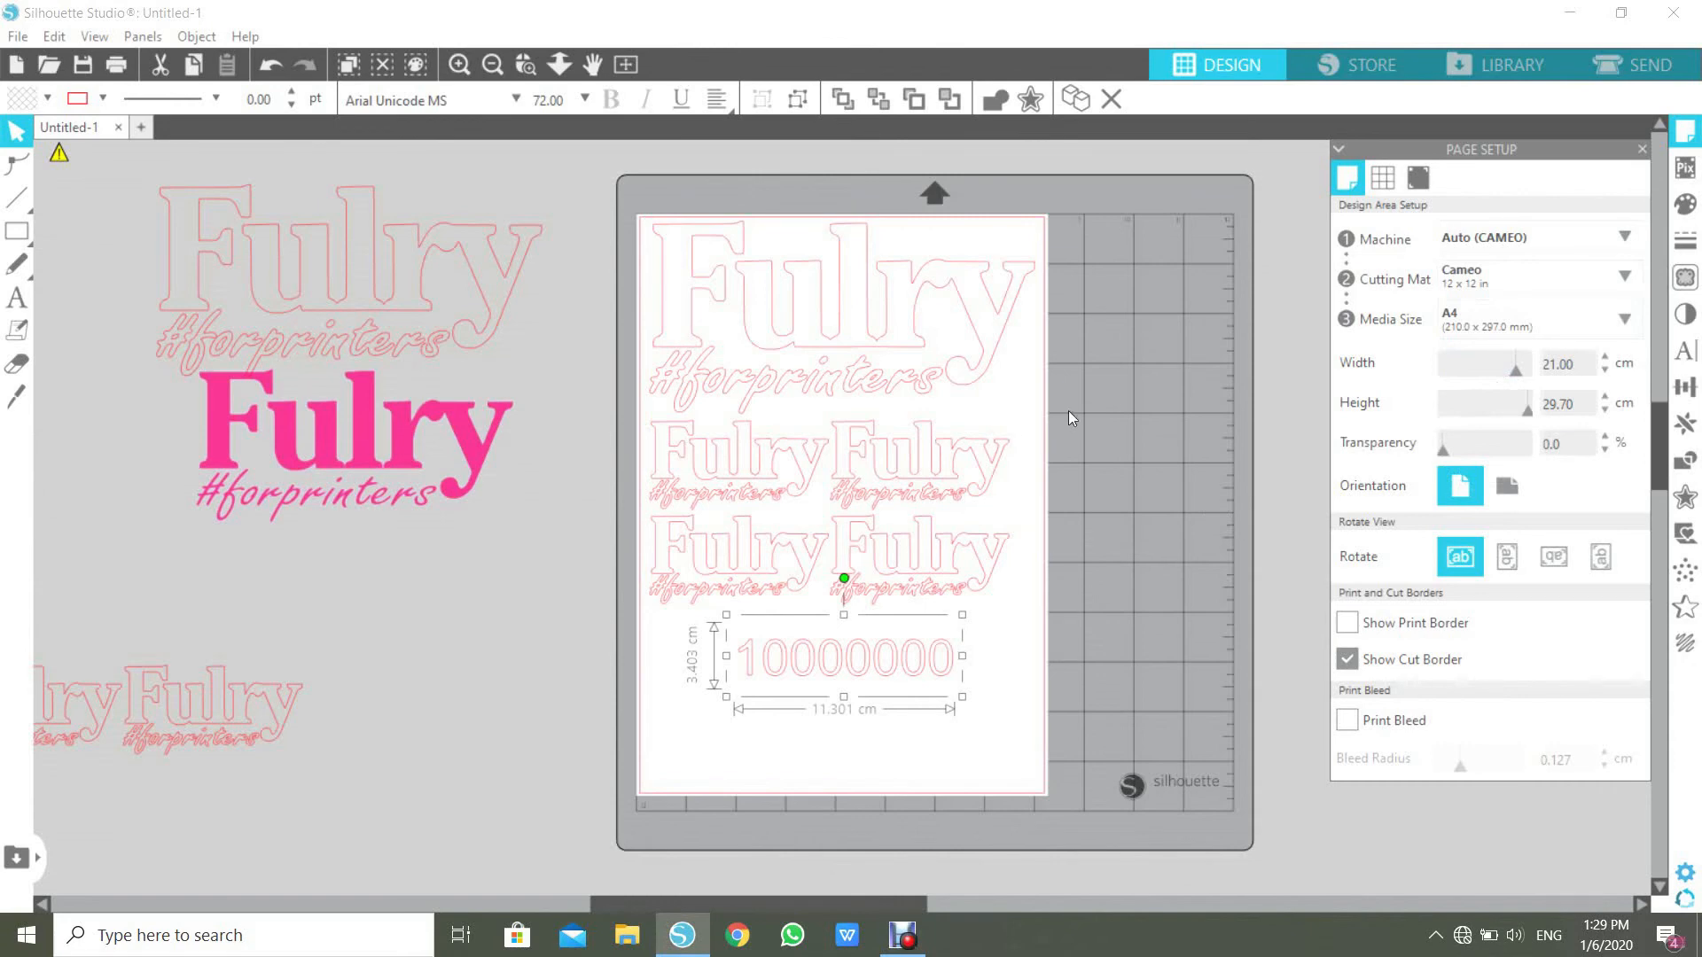
pyautogui.click(1622, 66)
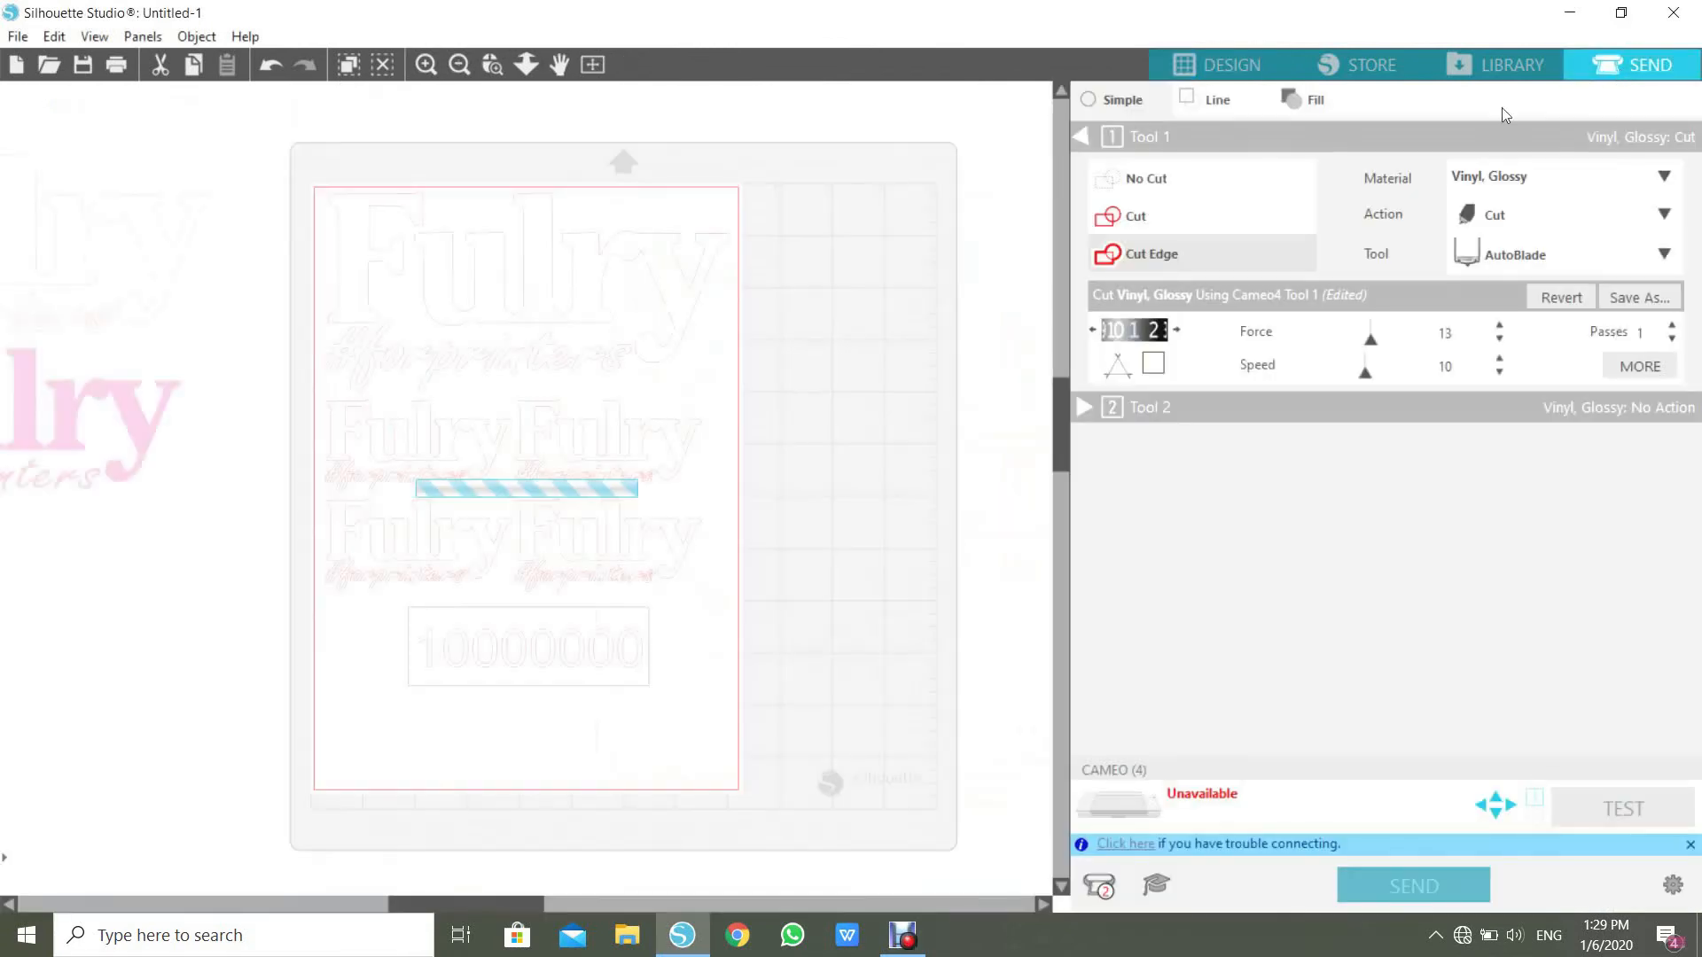
pyautogui.click(1235, 65)
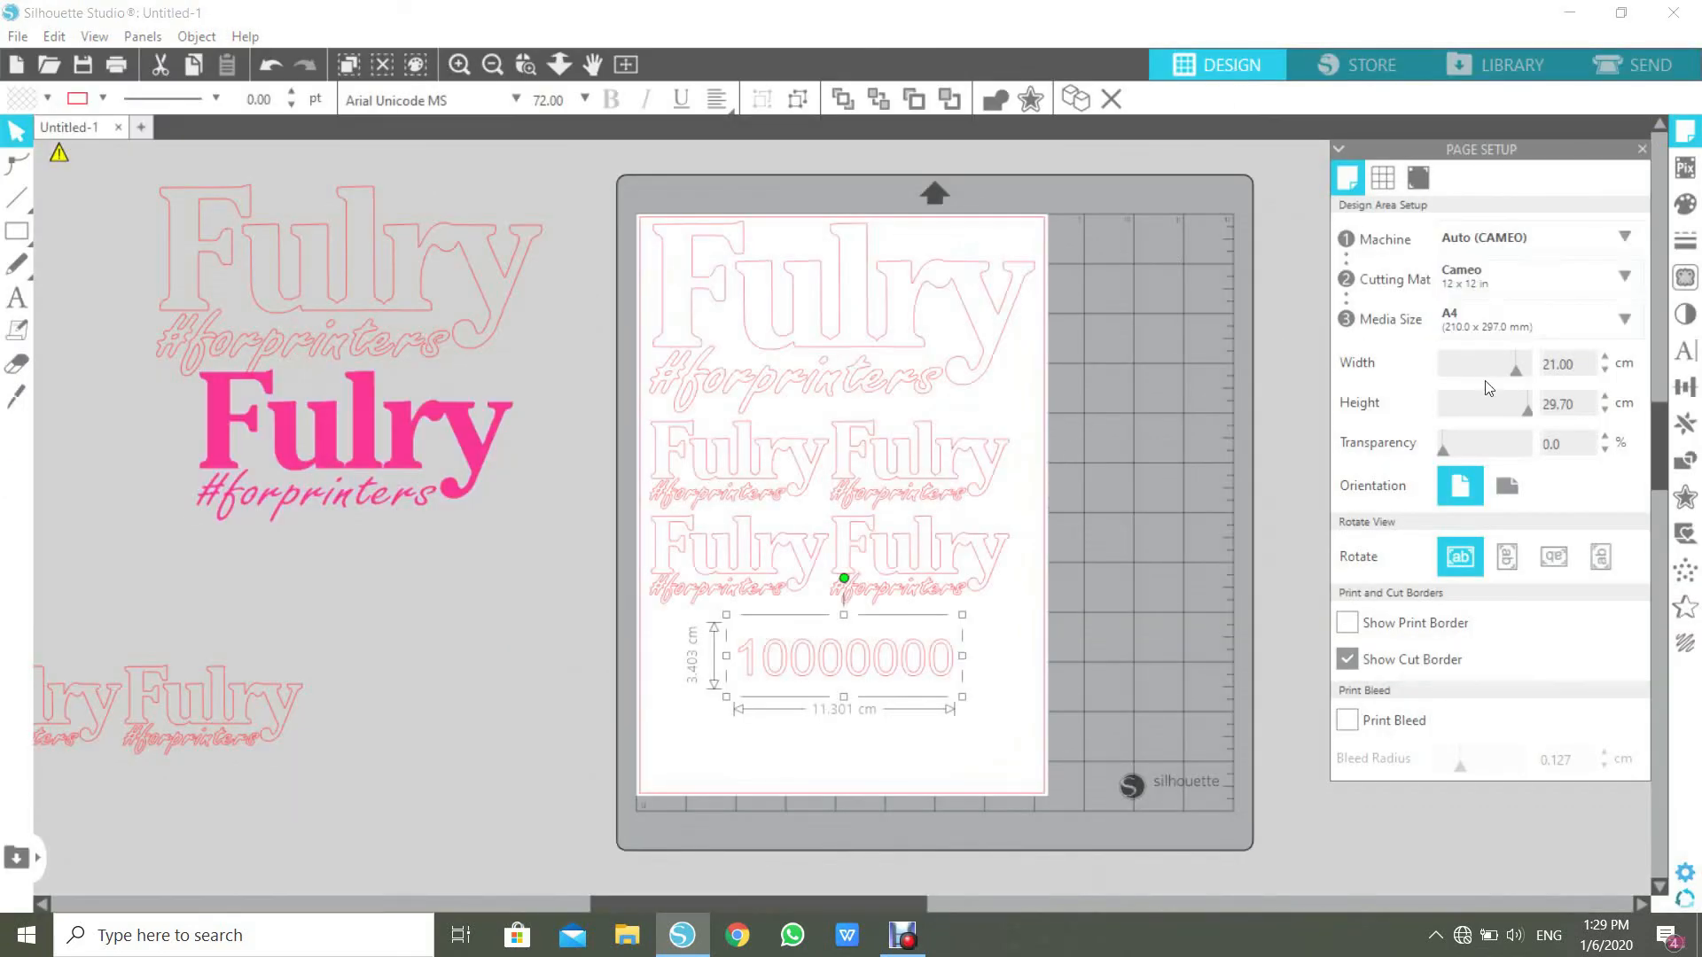
# Step: Set the cutting mat to None and check the layout in the send preview
pyautogui.click(1476, 293)
pyautogui.click(1489, 346)
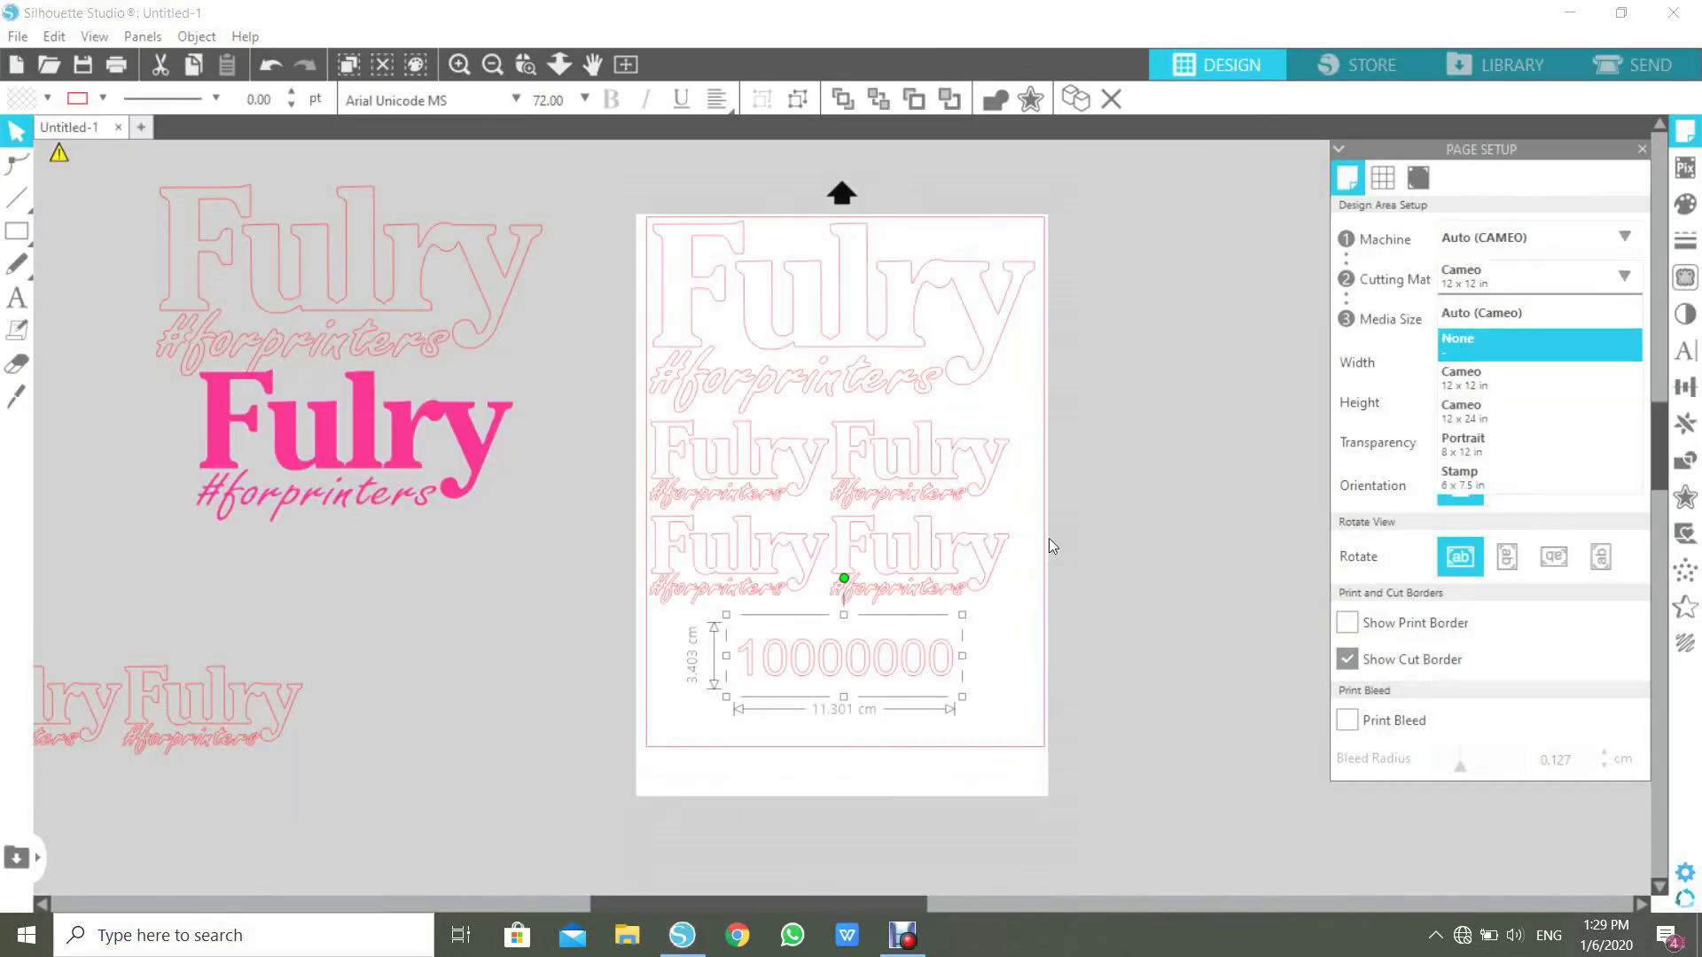
pyautogui.click(1635, 65)
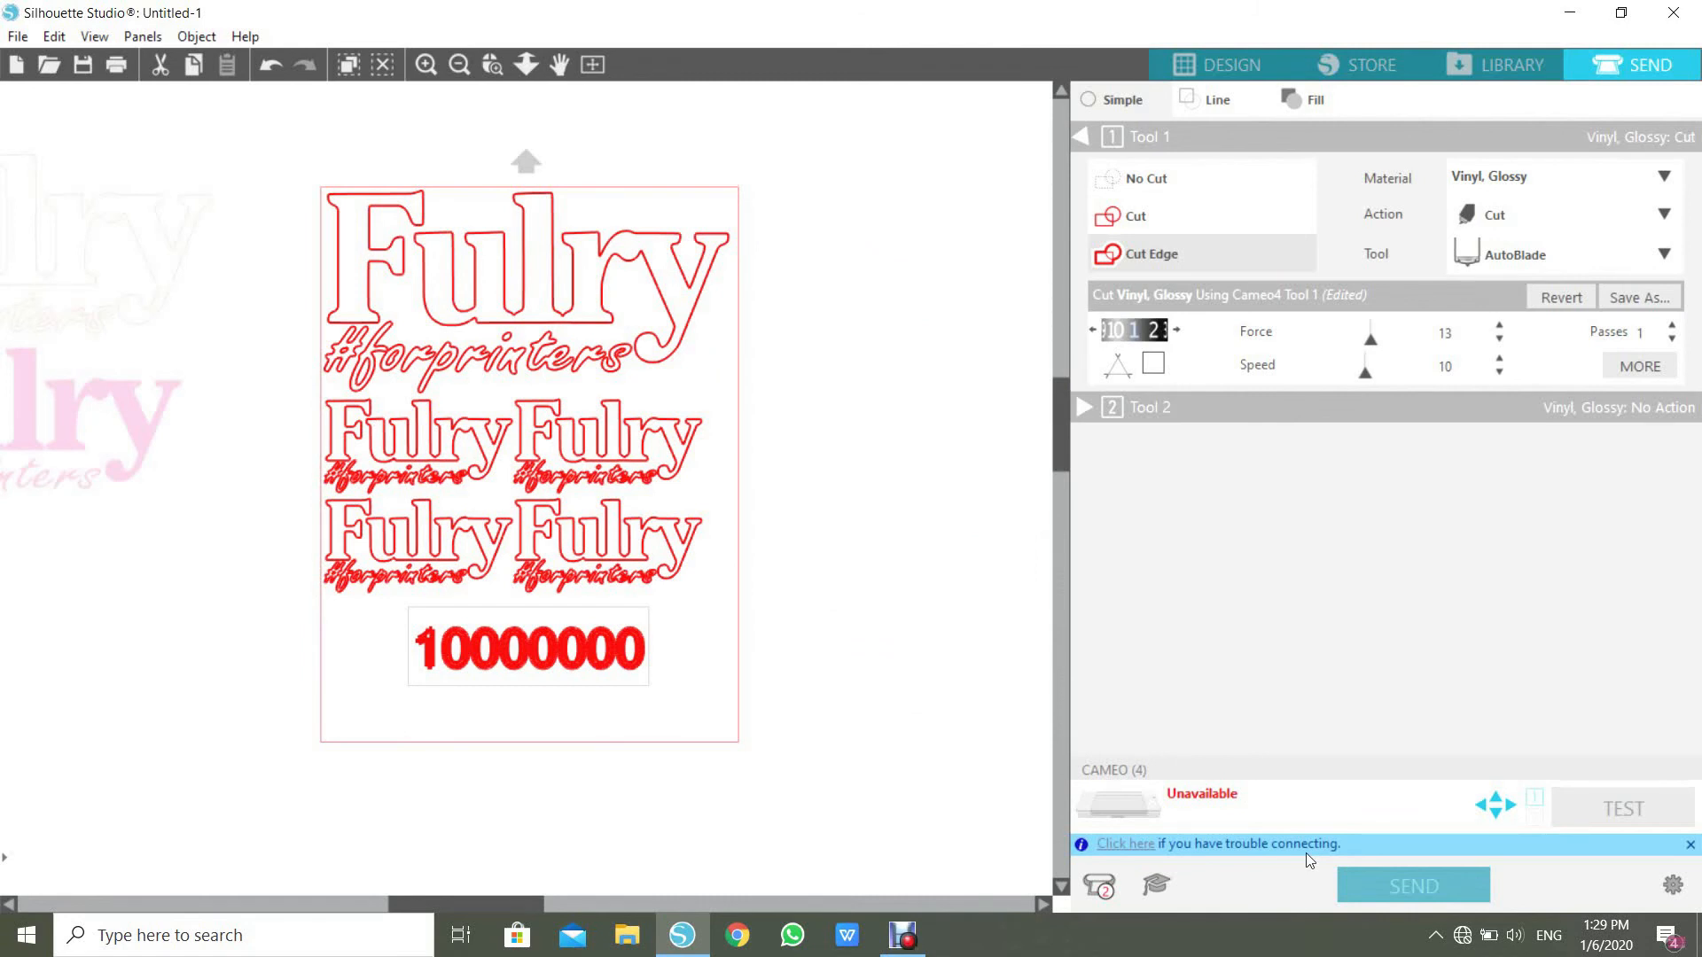
# Step: Return to the design page and choose the Cameo 12 x 12 in cutting mat
pyautogui.click(1195, 78)
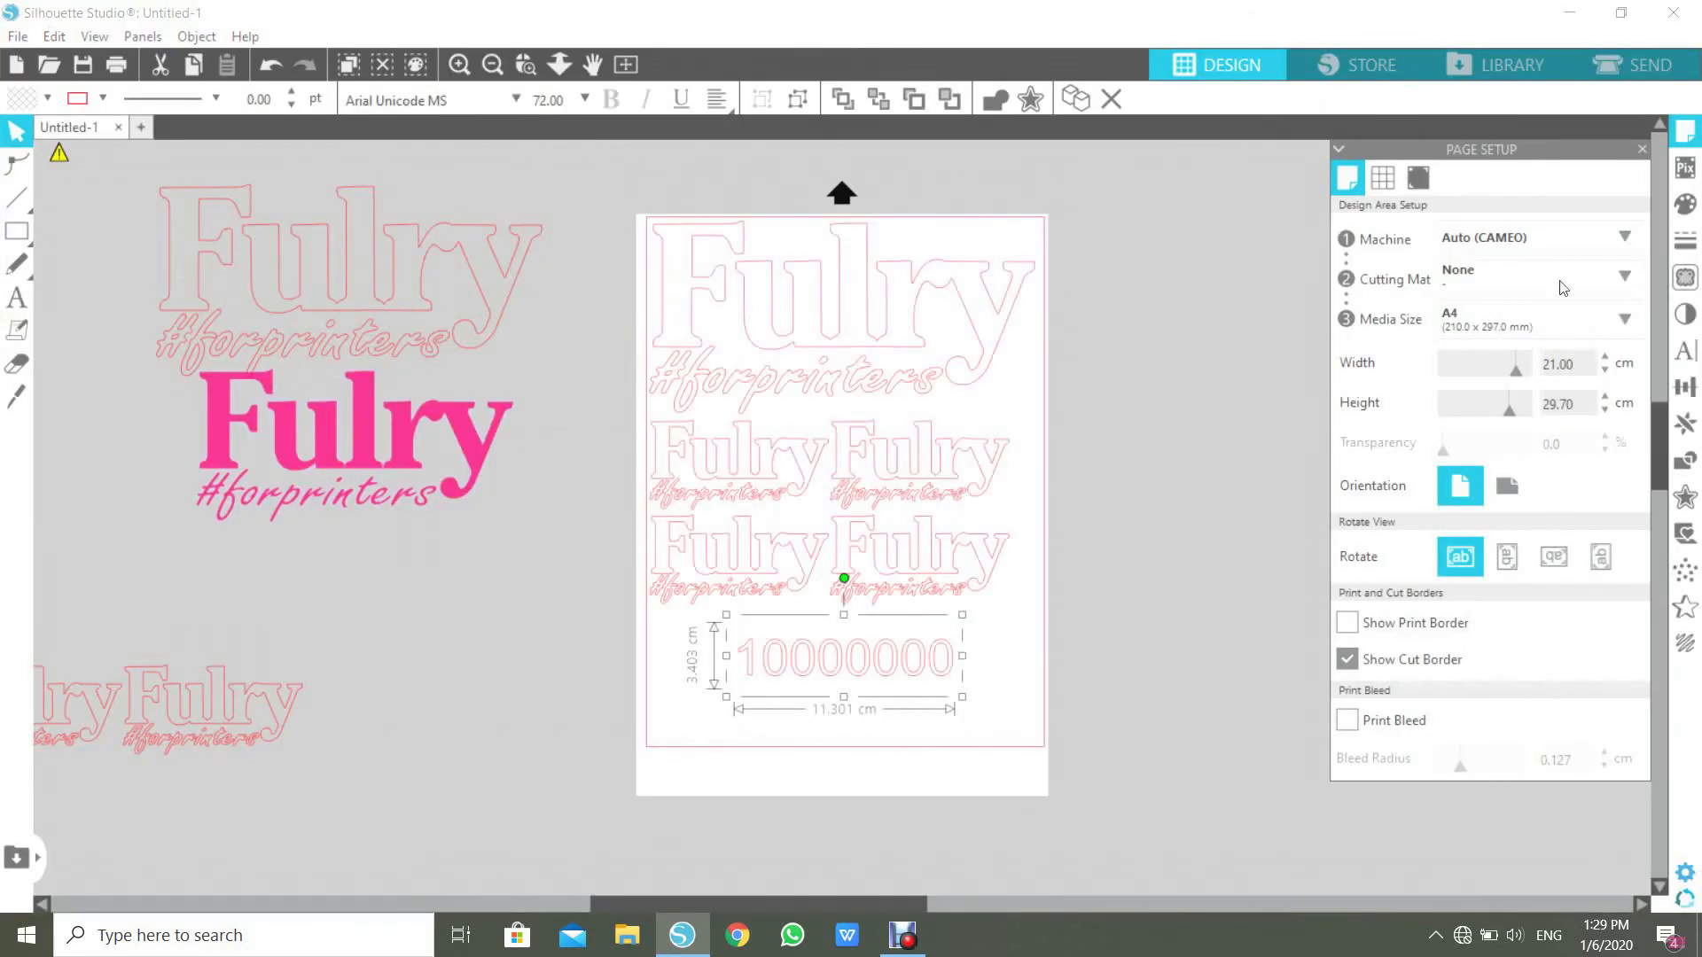
pyautogui.click(1560, 266)
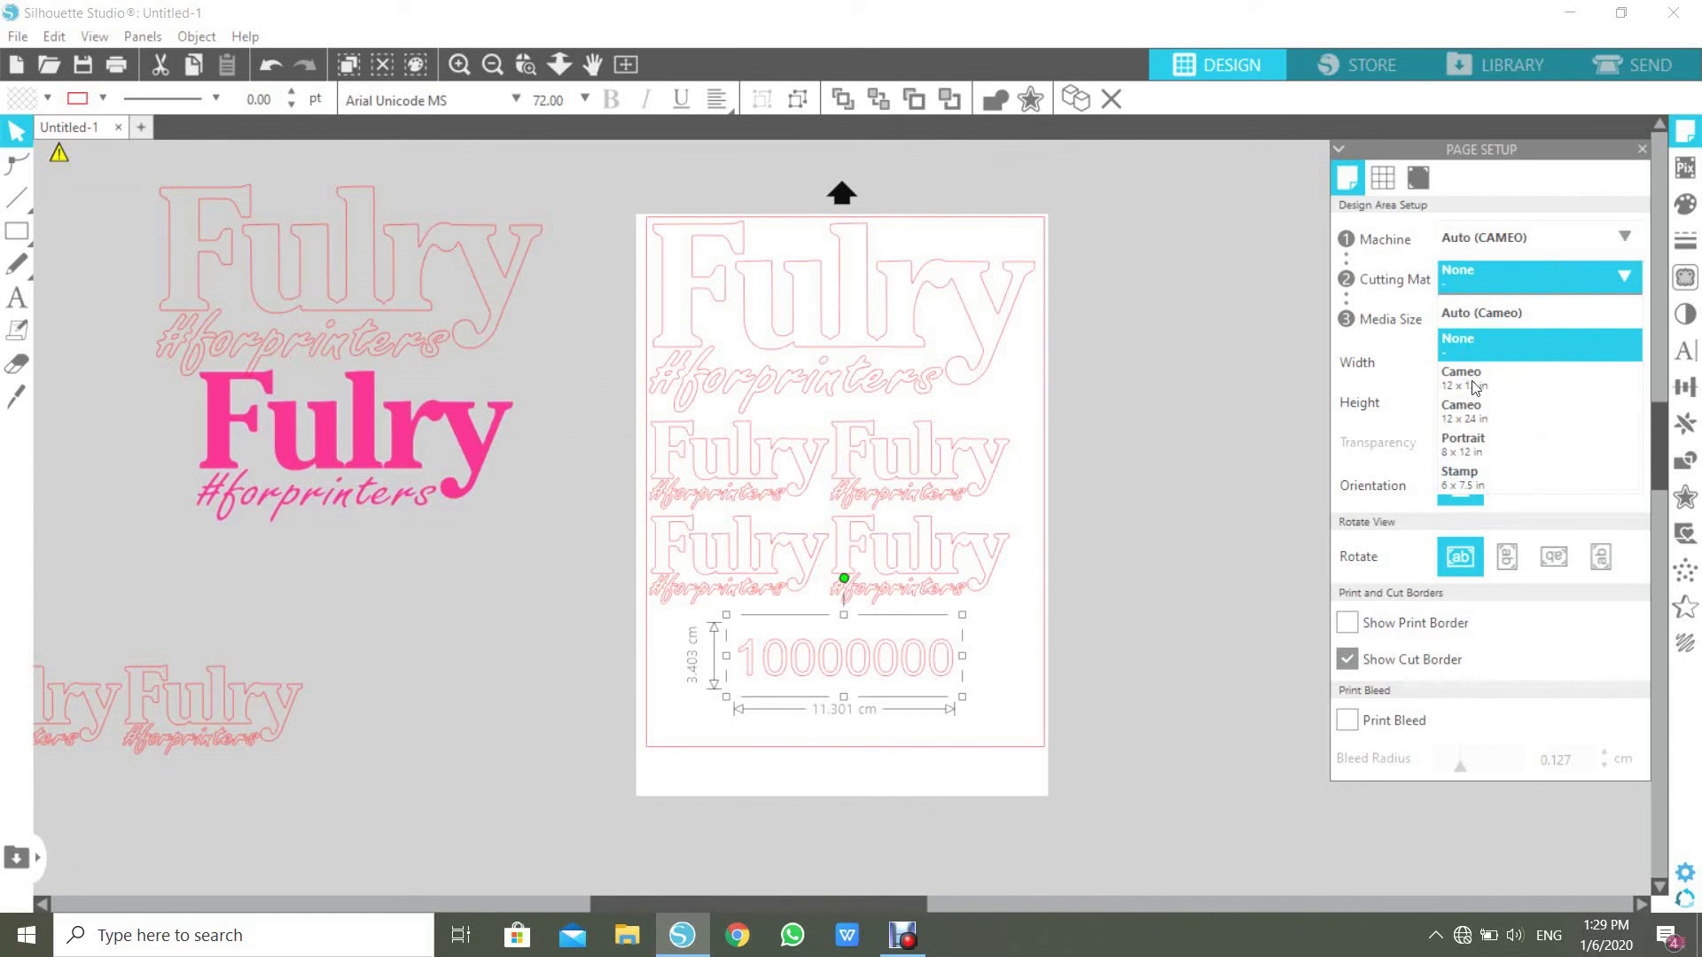
pyautogui.click(1471, 380)
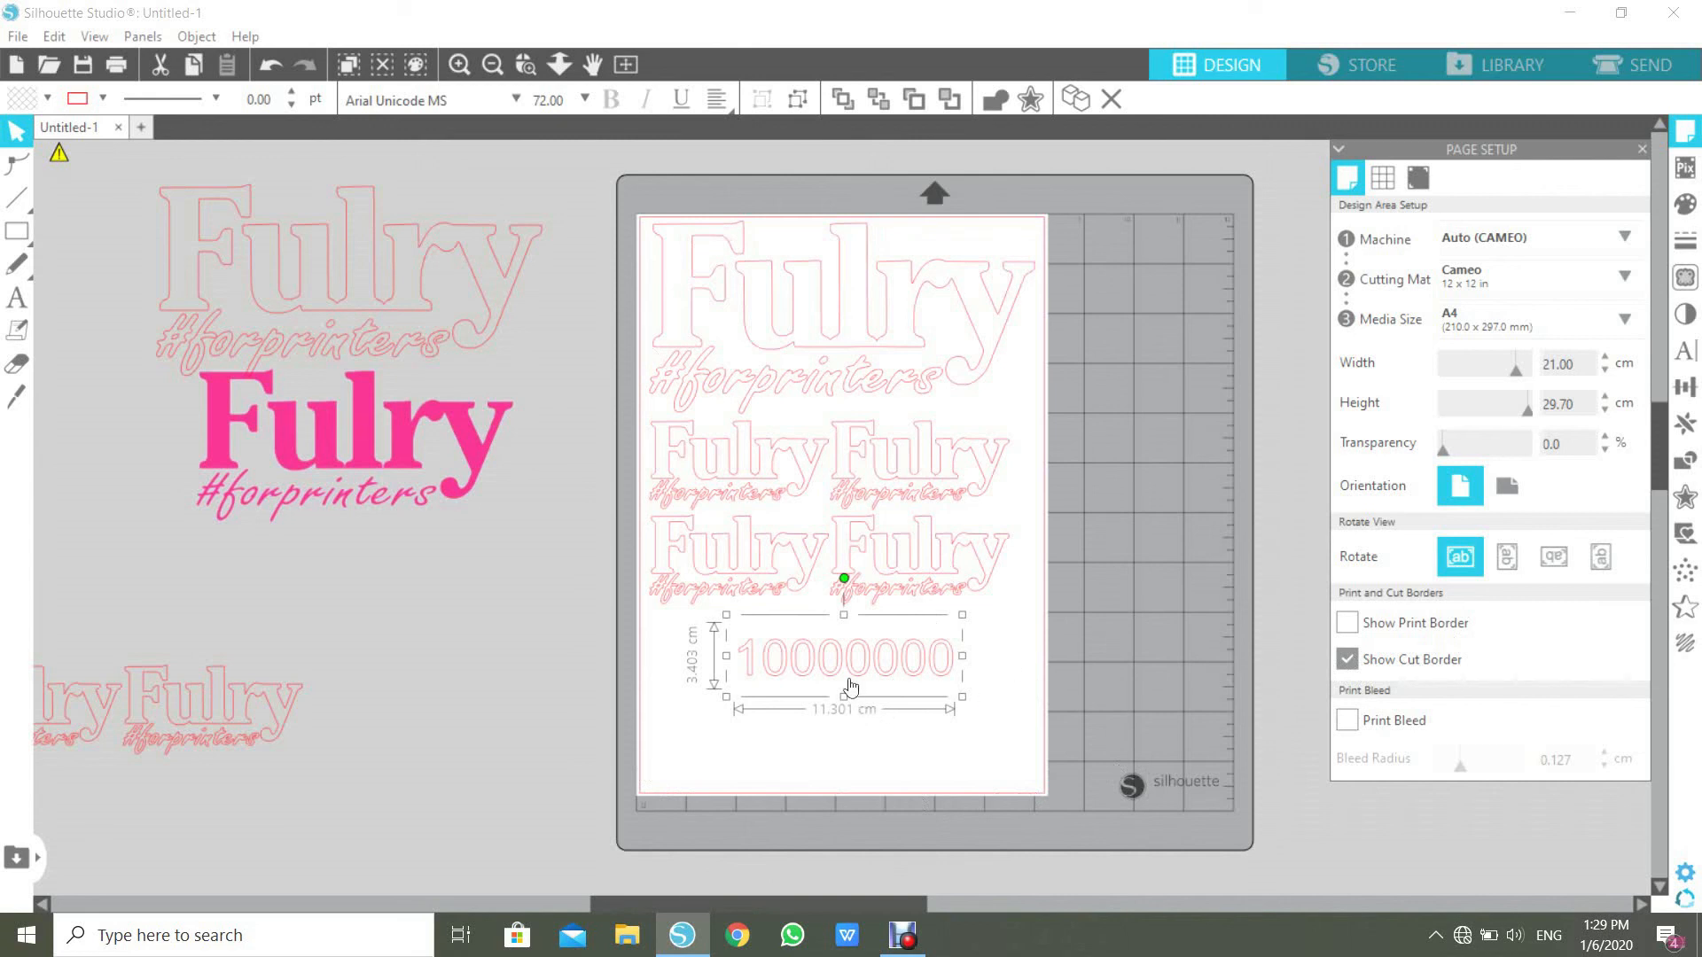
# Step: Move the 10000000 text off the page and replicate the lowest row of small outlines twice below itself
pyautogui.moveTo(839, 659); pyautogui.dragTo(403, 605)
pyautogui.moveTo(600, 550); pyautogui.dragTo(971, 581)
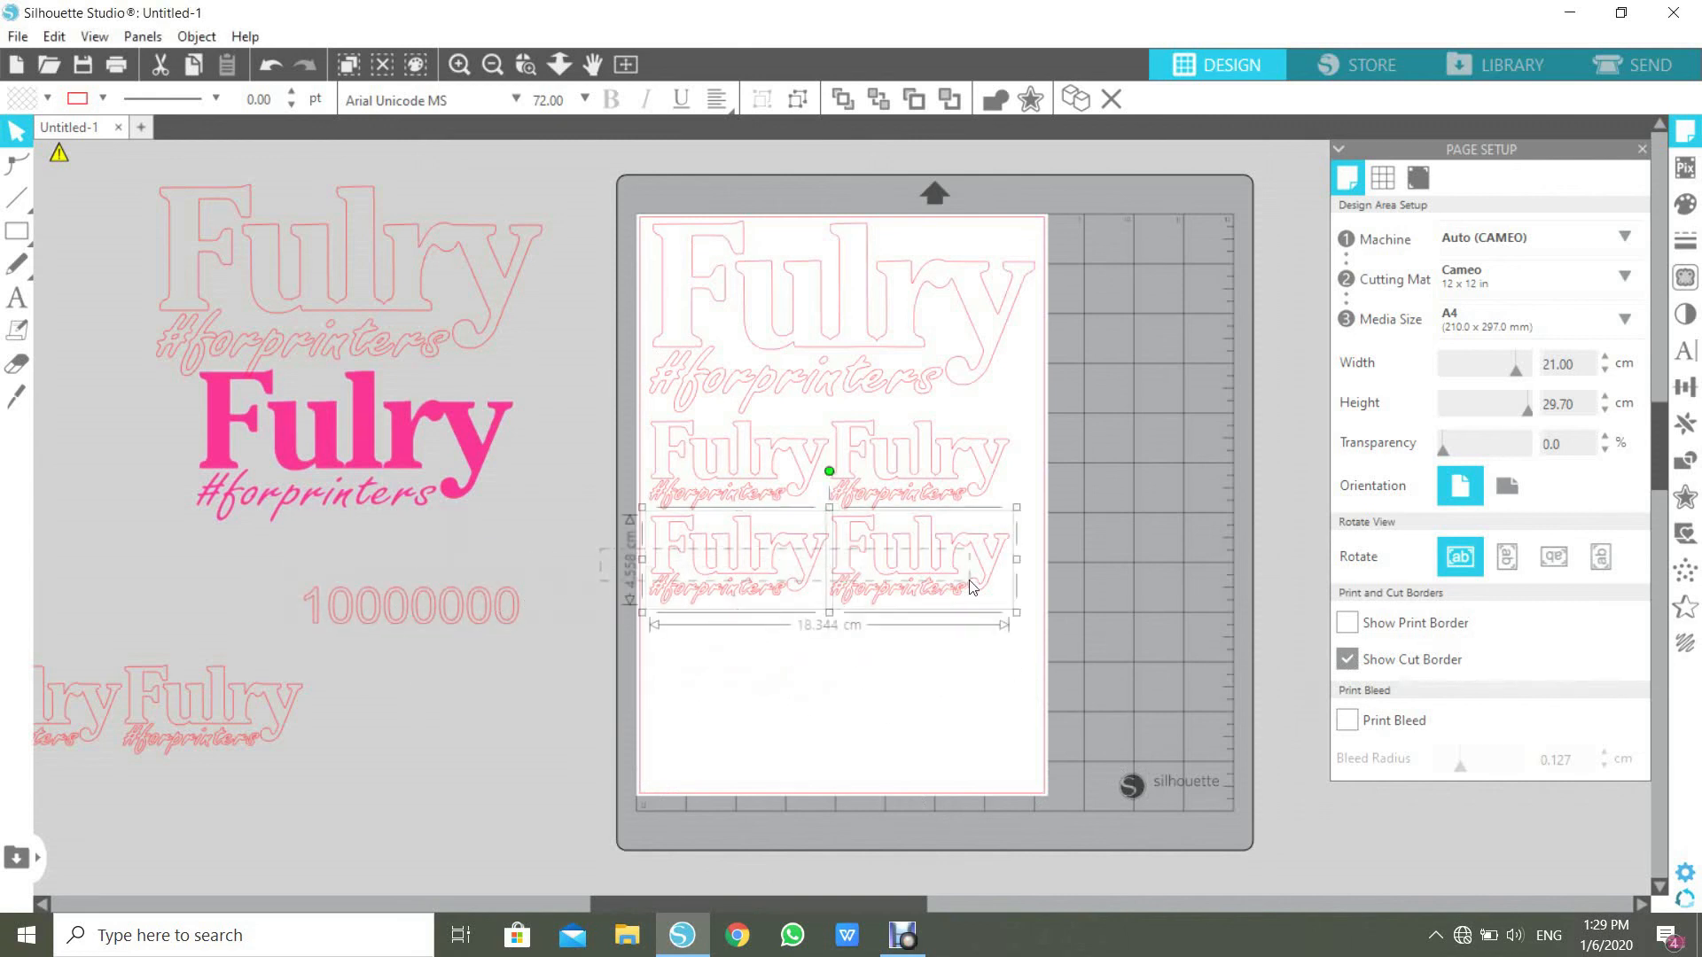
pyautogui.click(1685, 423)
pyautogui.click(1579, 241)
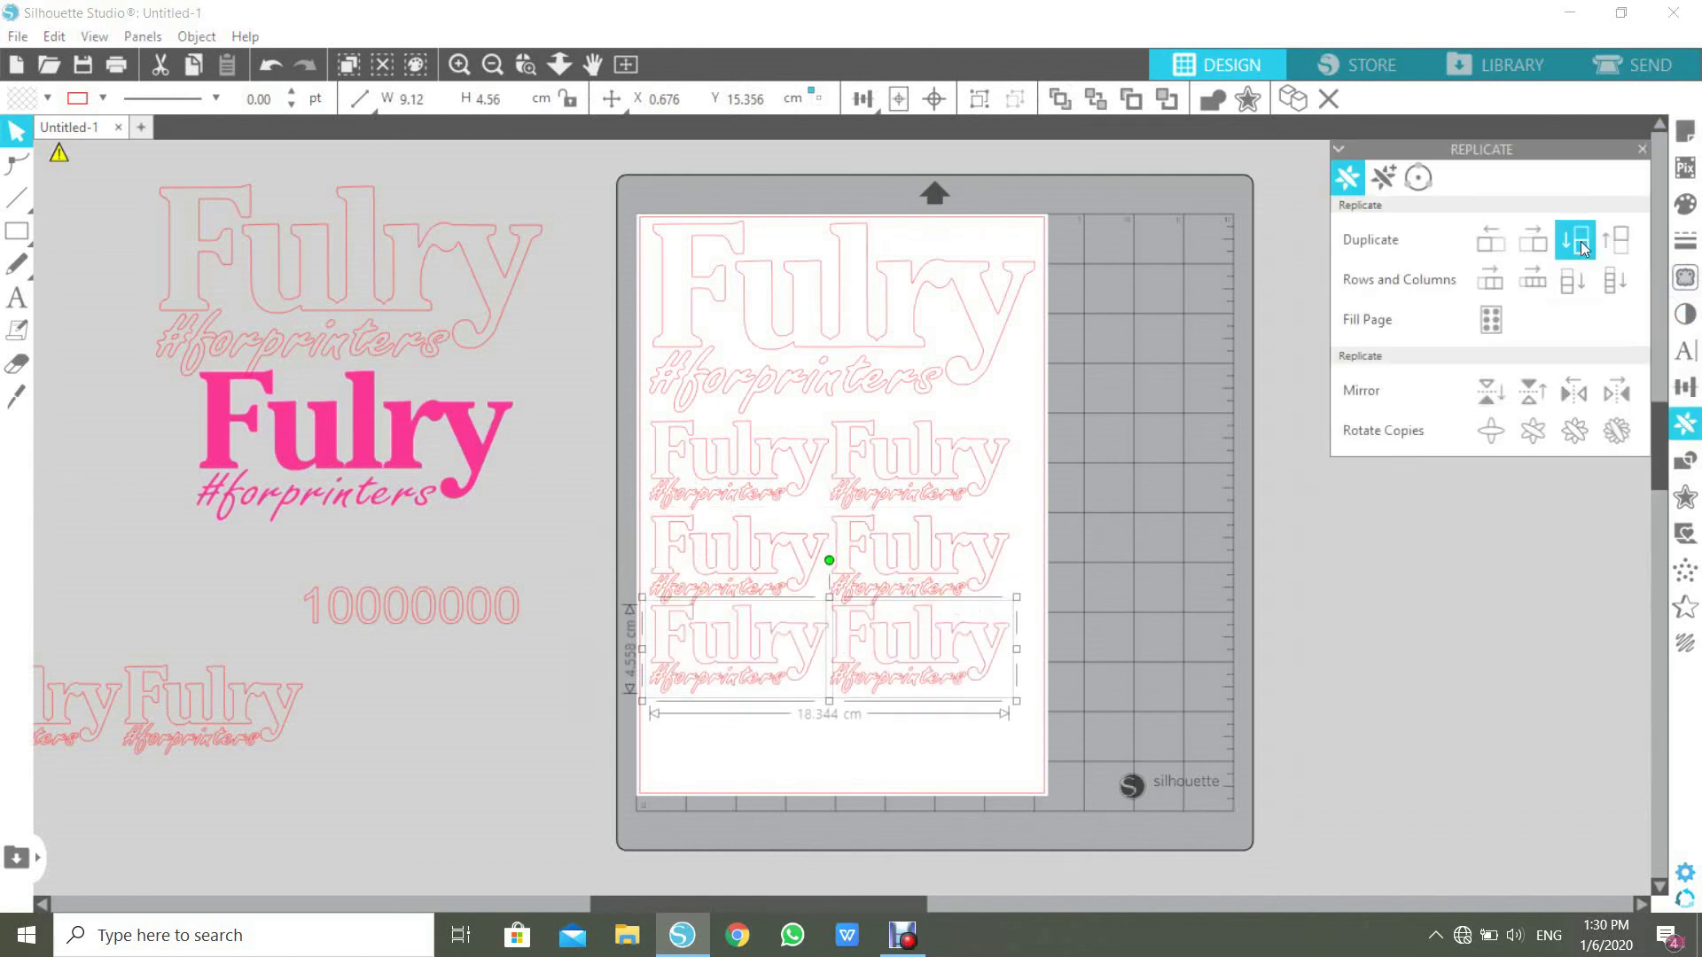
pyautogui.click(1577, 241)
pyautogui.click(1534, 573)
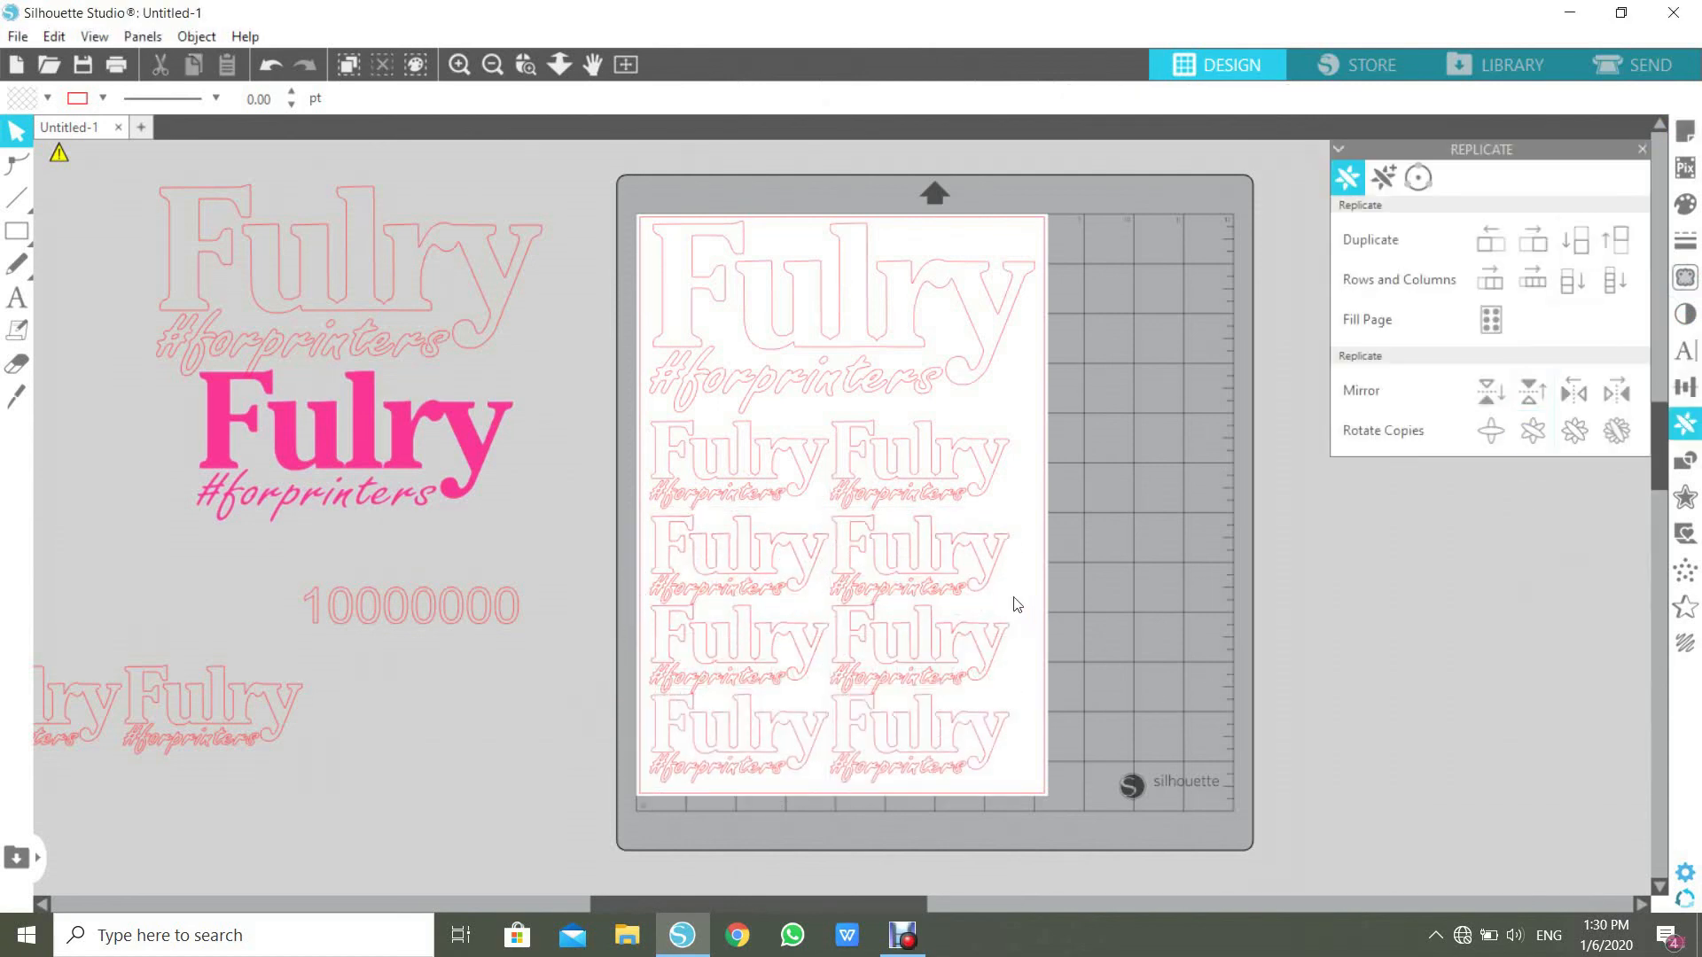
# Step: Try the Custom media size in the page setup and switch the page back to A4
pyautogui.click(1685, 131)
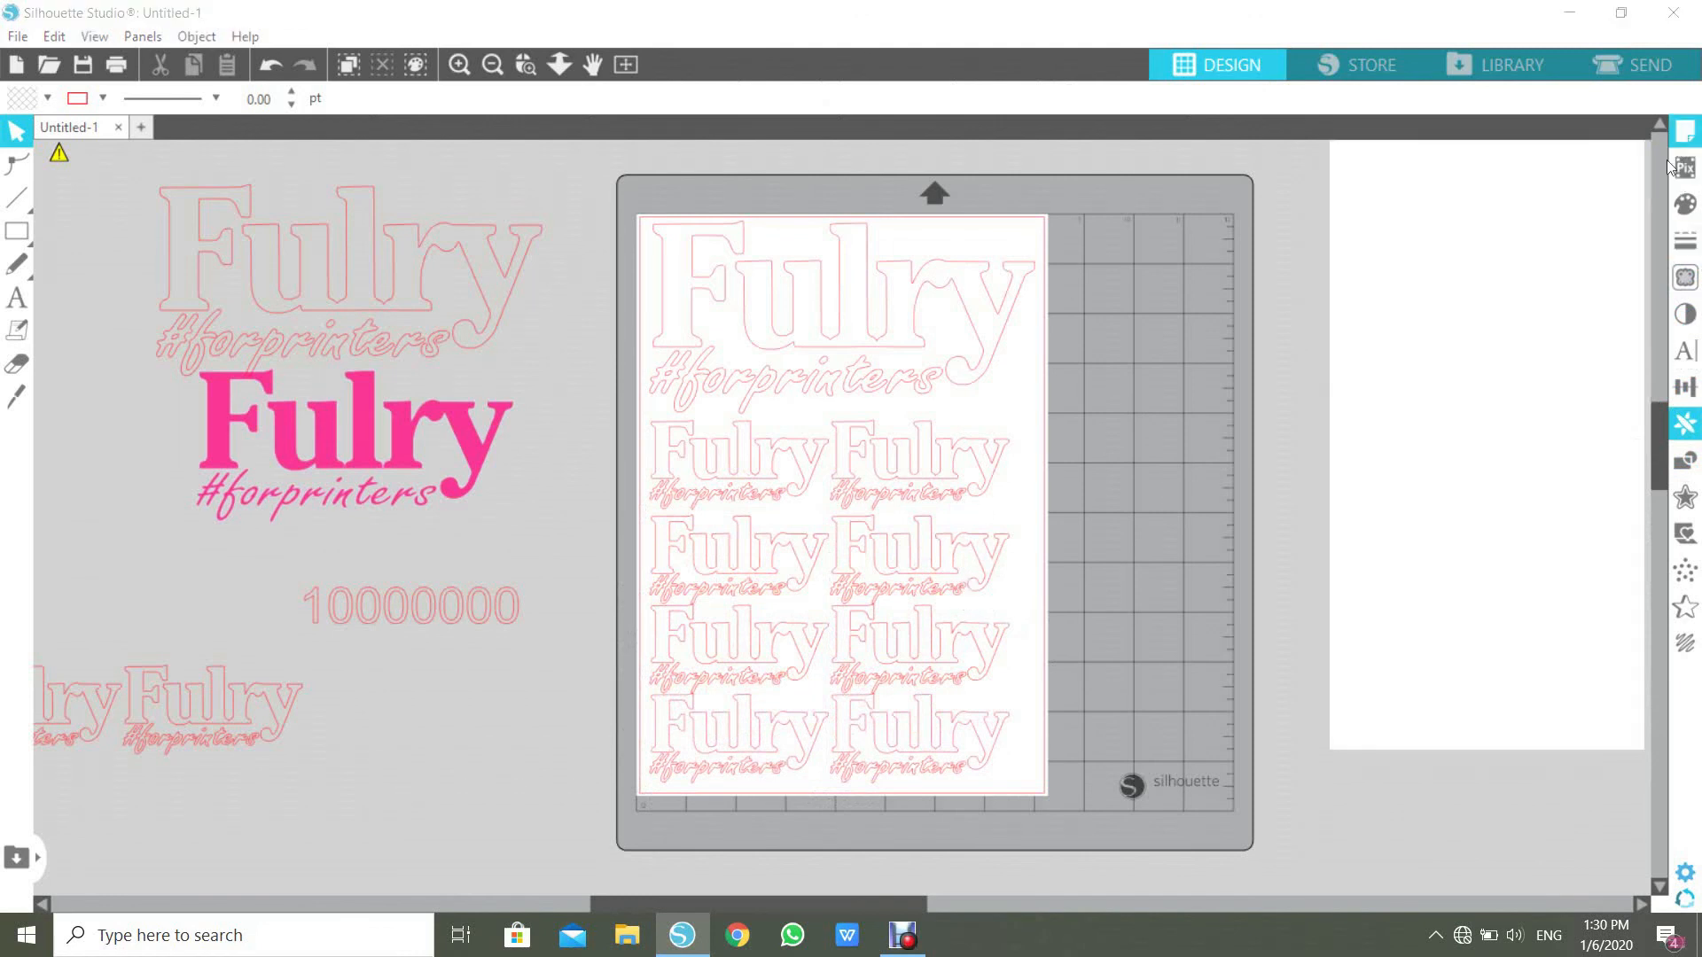
pyautogui.click(1513, 326)
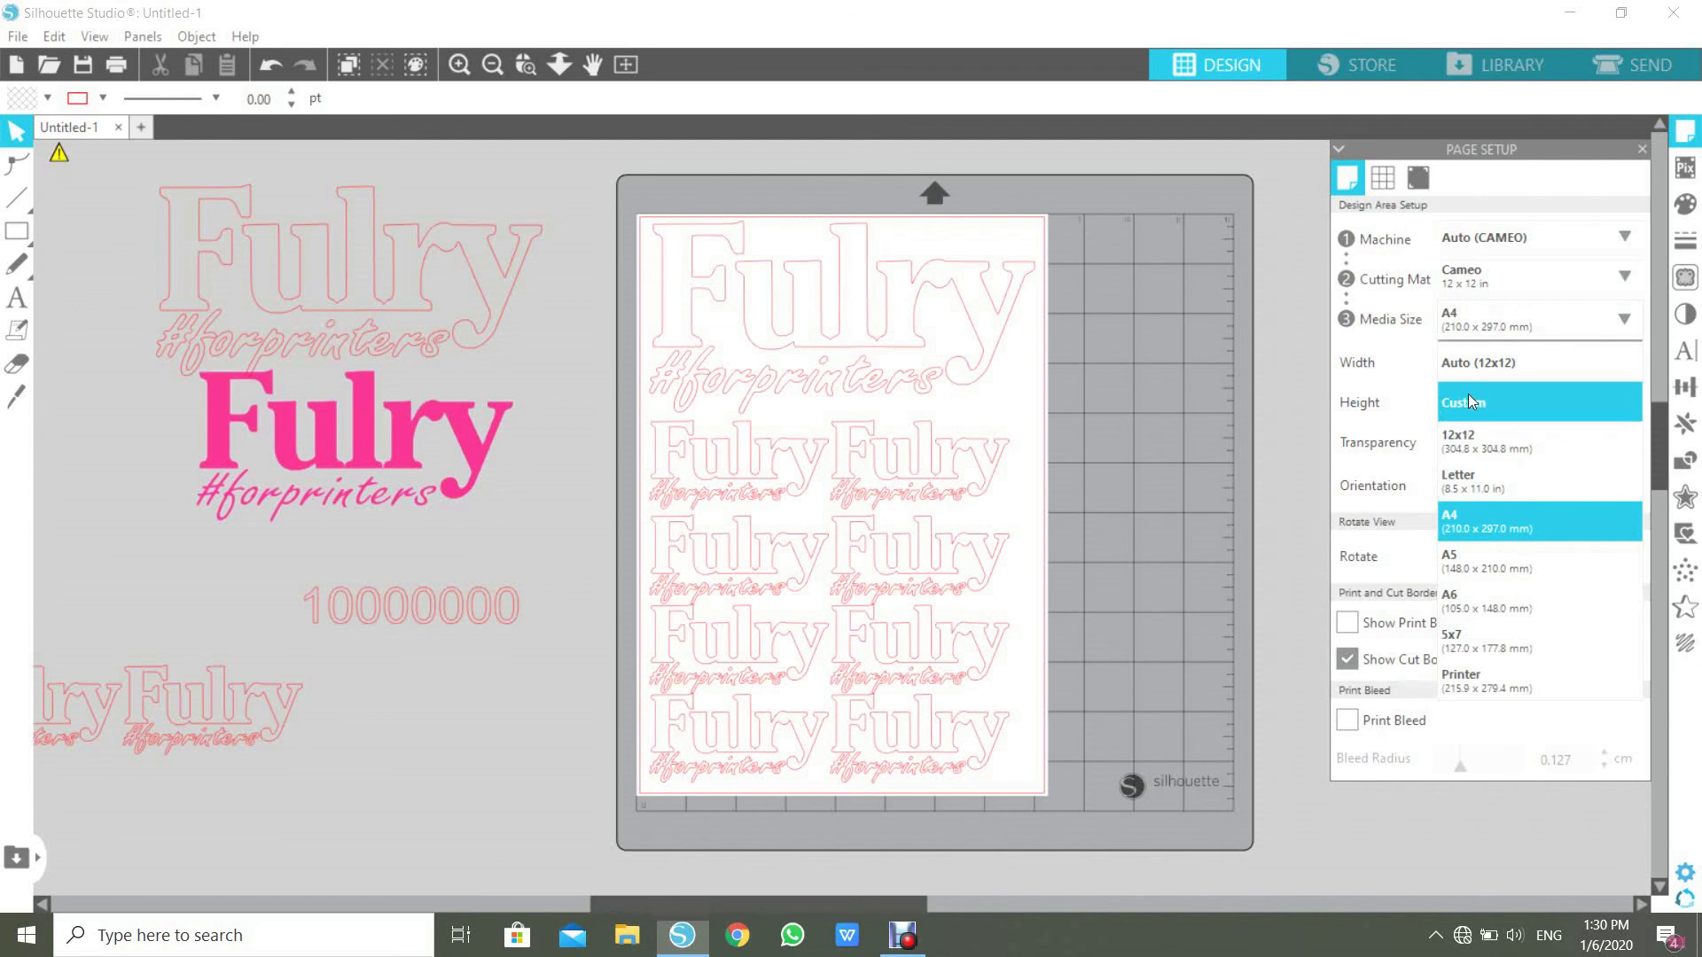
pyautogui.click(1468, 394)
pyautogui.click(1476, 312)
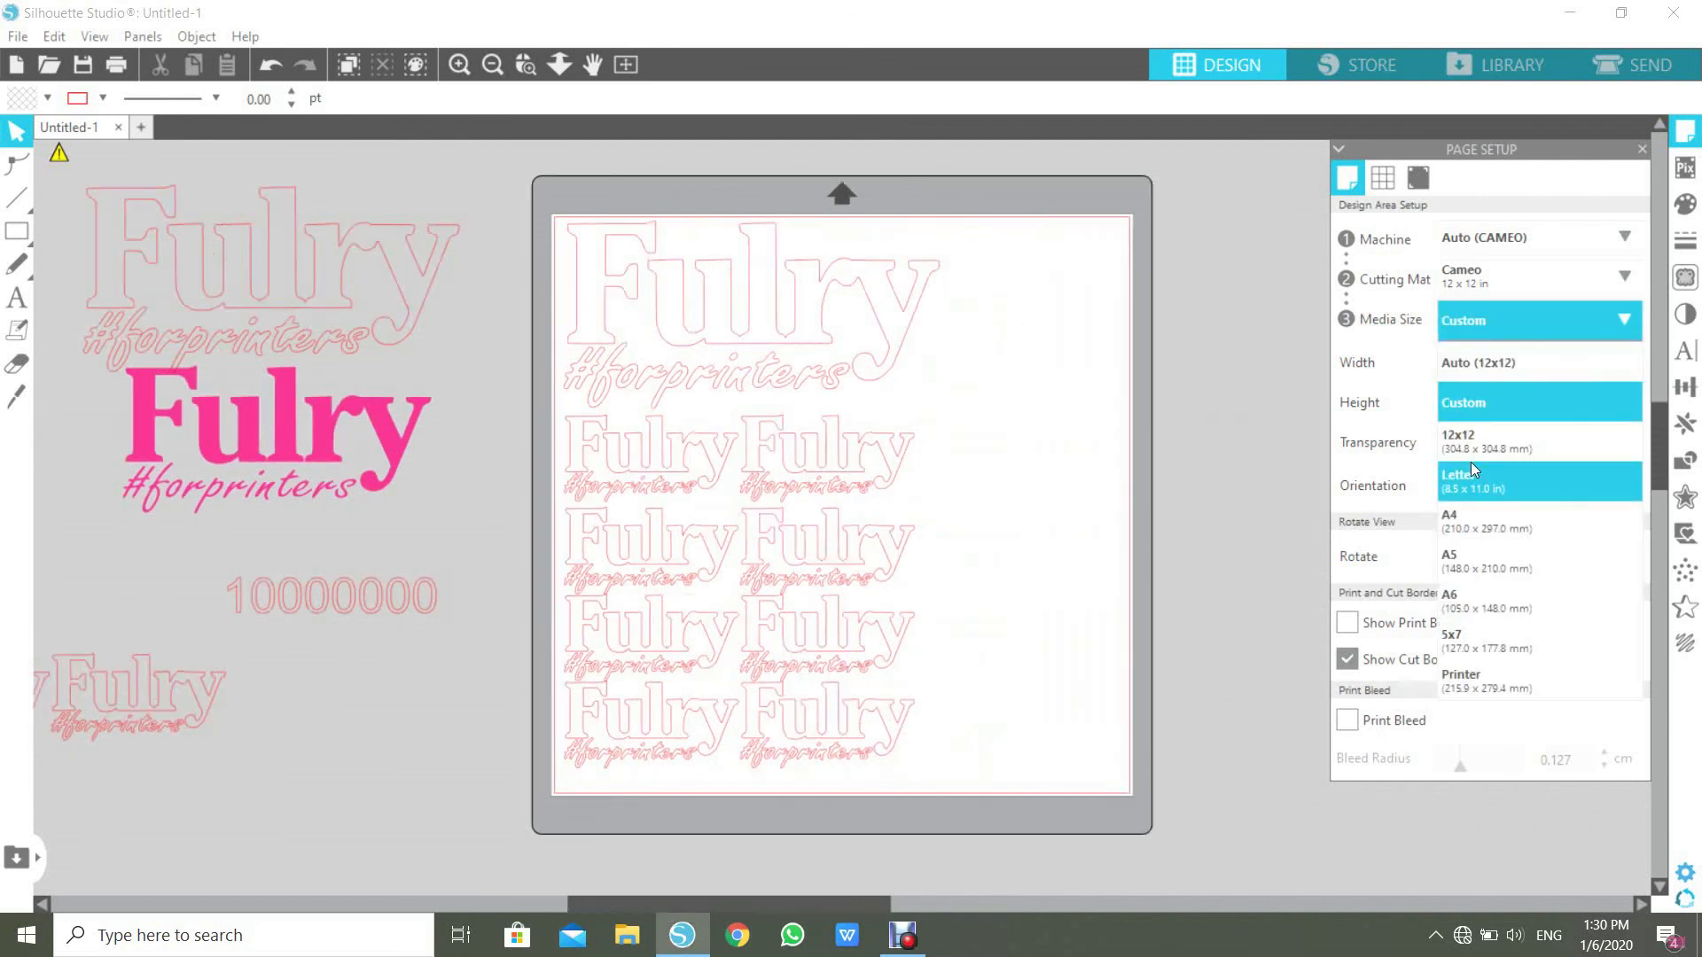
pyautogui.click(1471, 516)
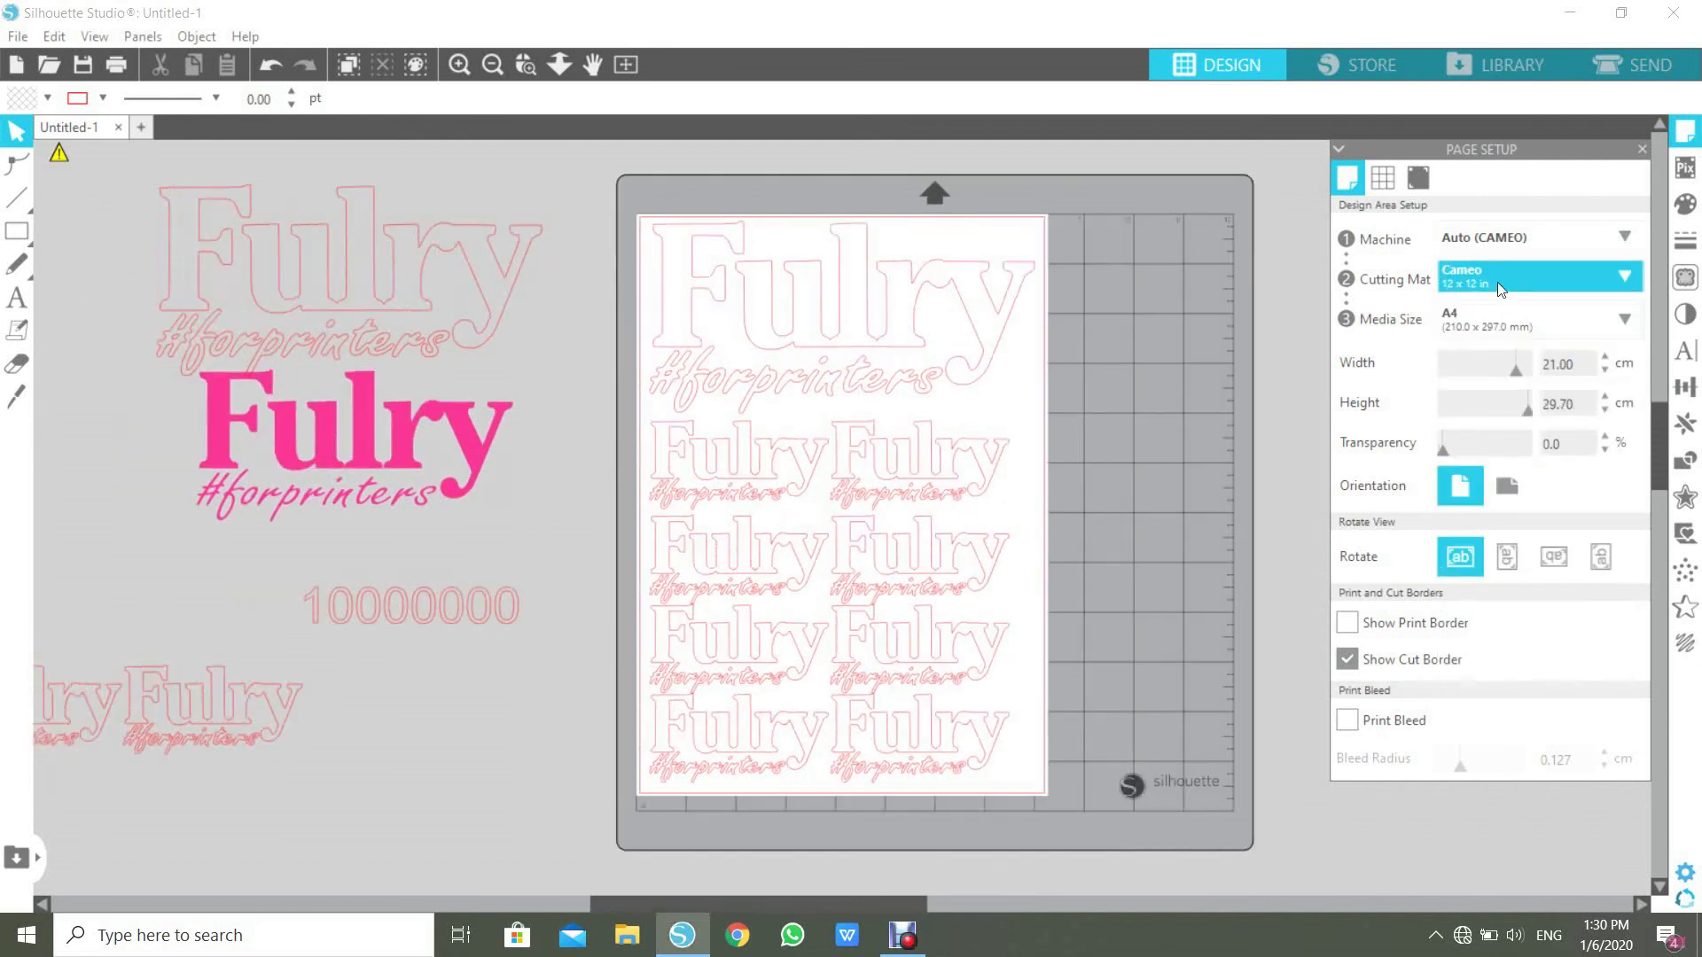
# Step: Try the A4 layout with other cutting mat options, including None
pyautogui.click(1498, 284)
pyautogui.click(1461, 357)
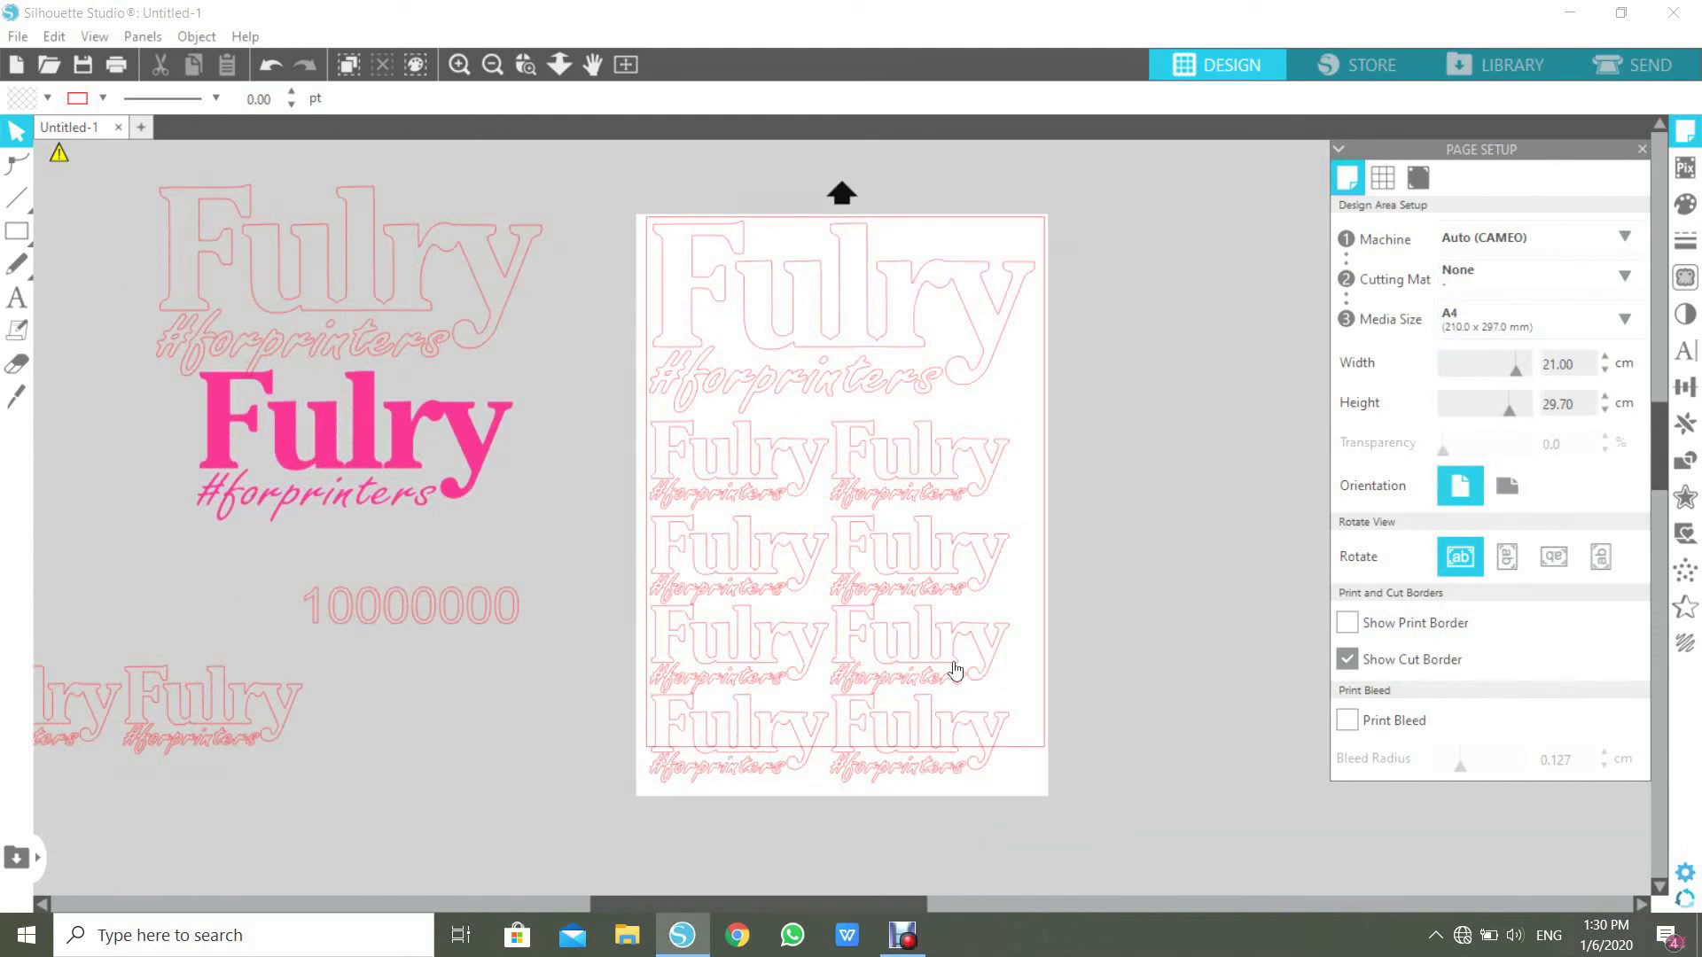
pyautogui.click(1528, 278)
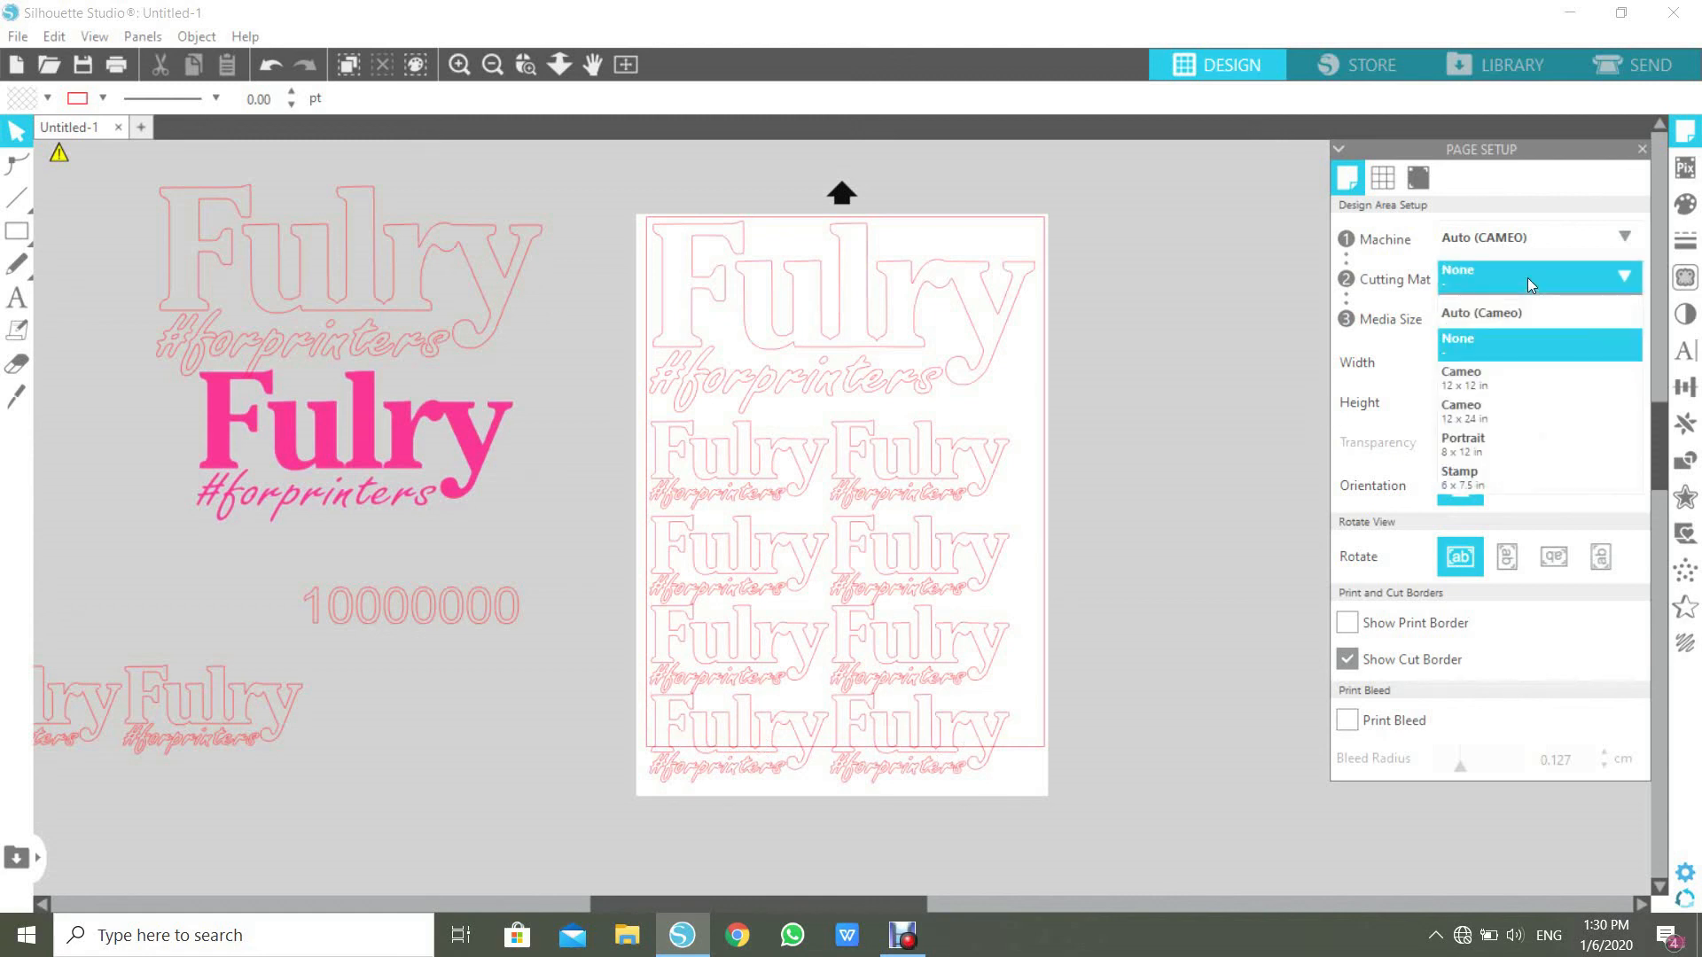
pyautogui.click(1479, 459)
# Step: Set the cutting mat back to Cameo 12 x 12 in and check the cut layout in the send preview
pyautogui.click(1480, 276)
pyautogui.click(1465, 386)
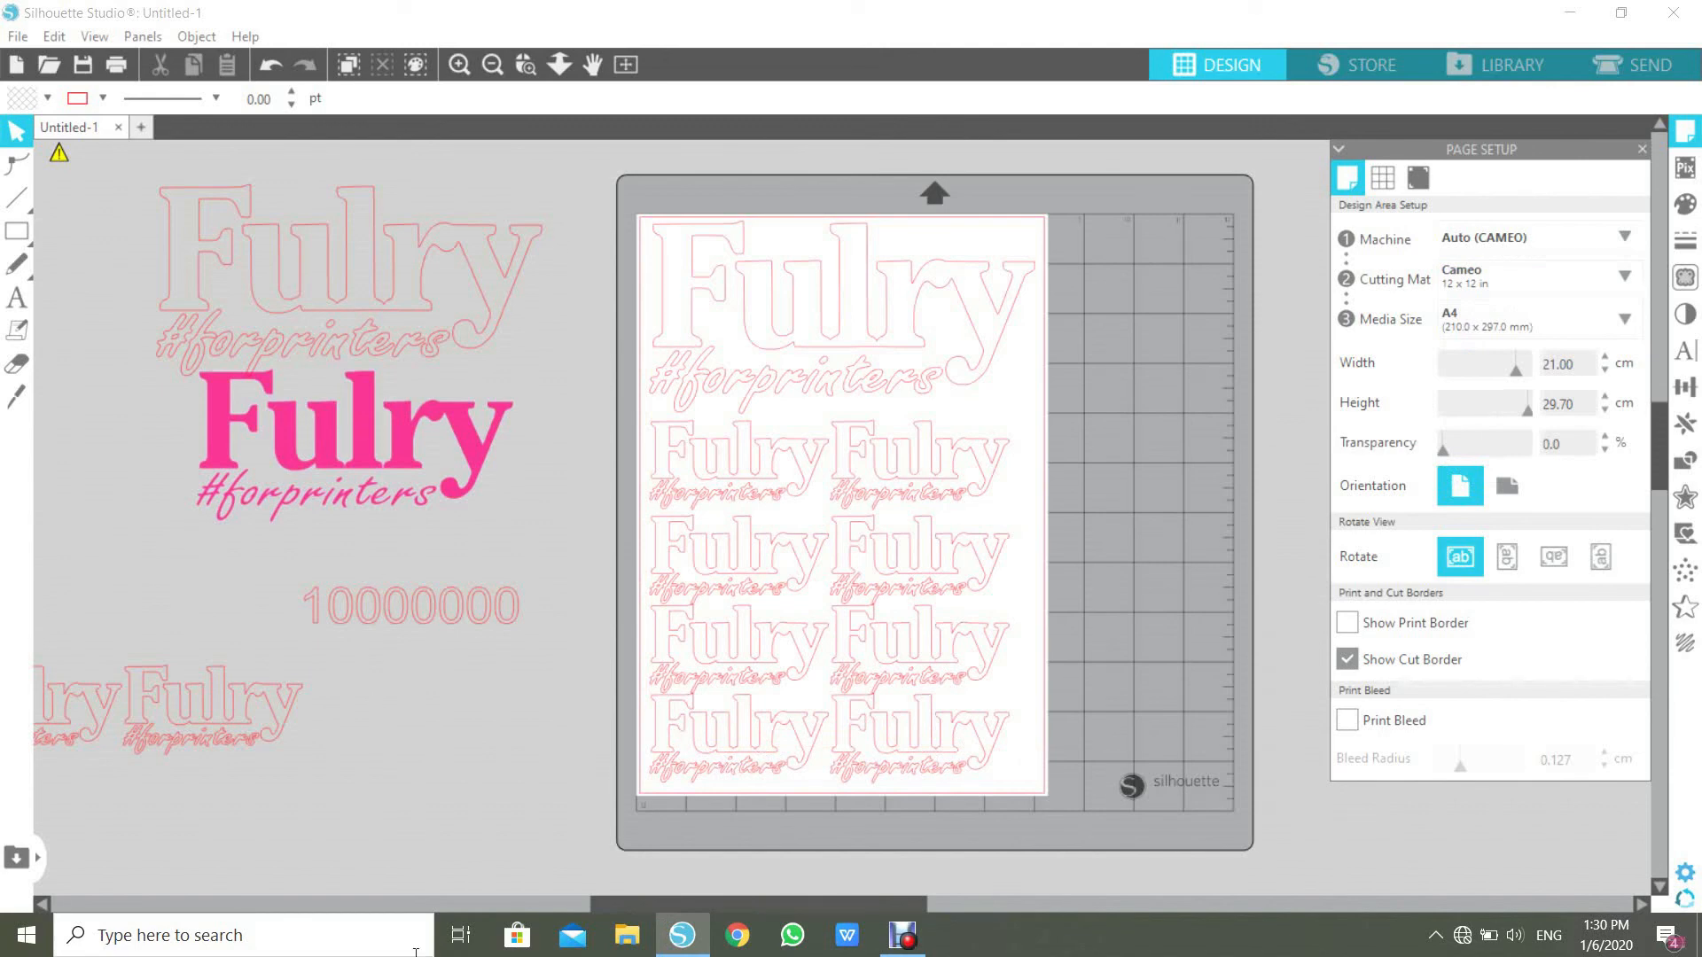
pyautogui.click(1635, 65)
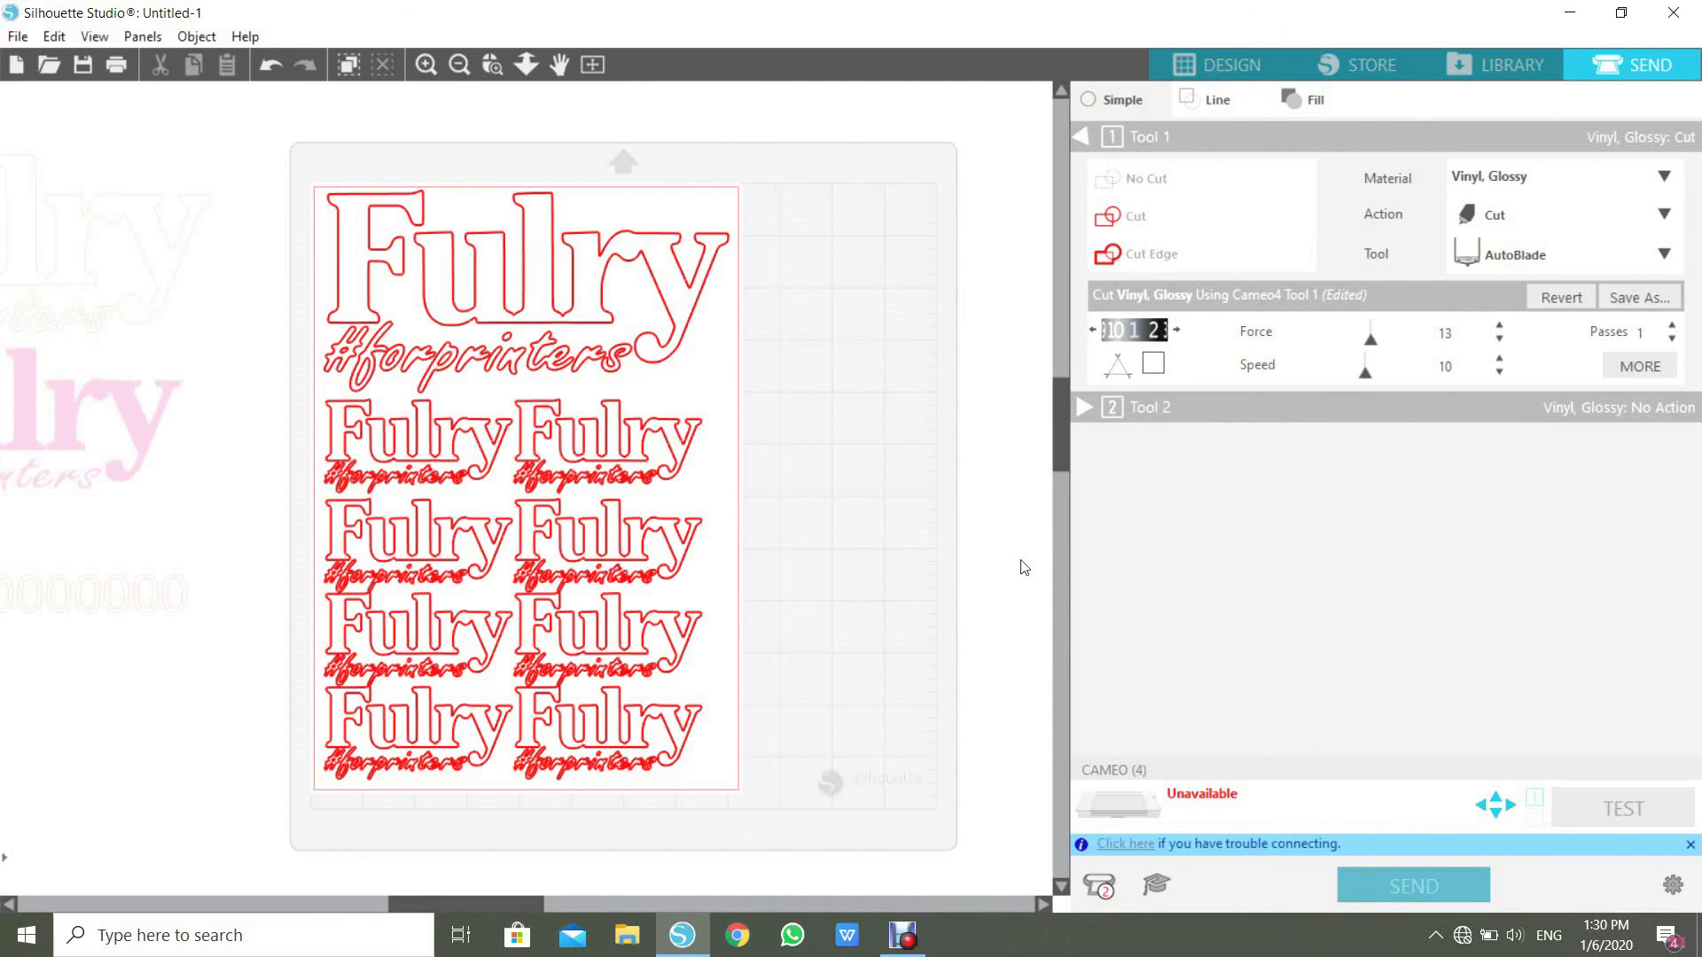
pyautogui.click(1191, 58)
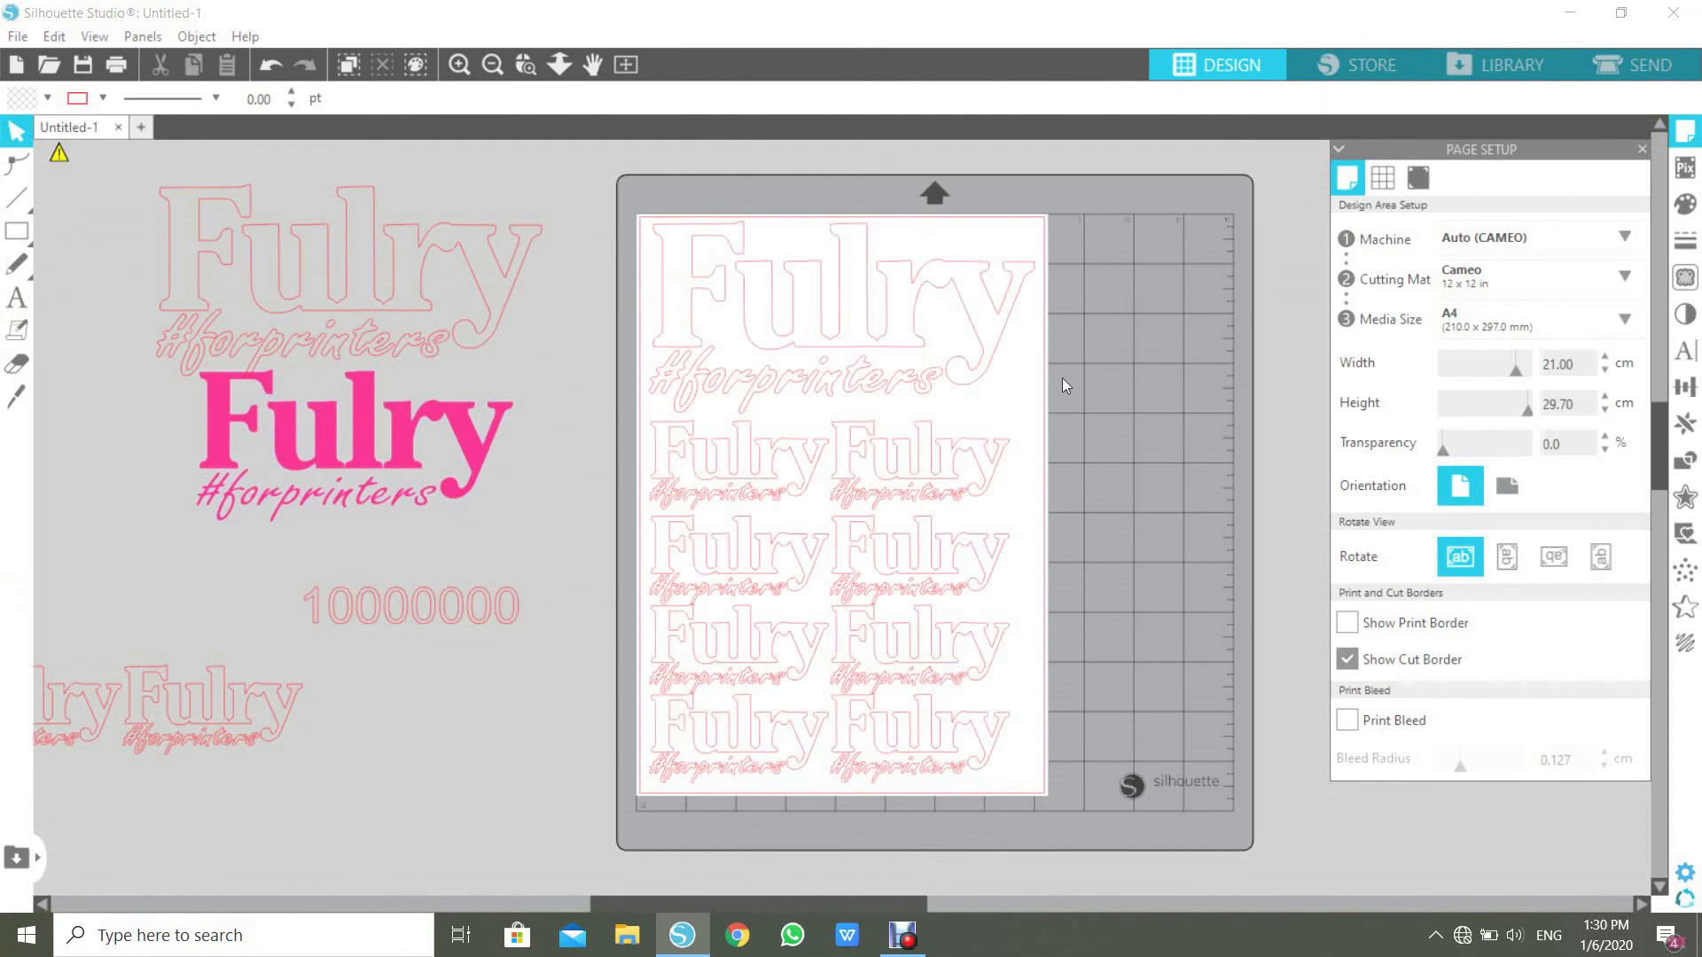